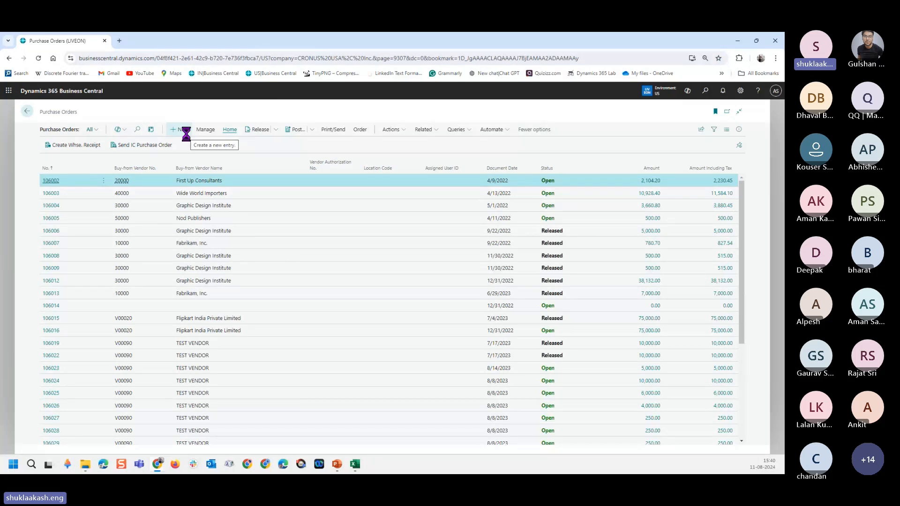
Assign Wide World Importers as the vendor on the new purchase order from the full vendor list
left_click(150, 213)
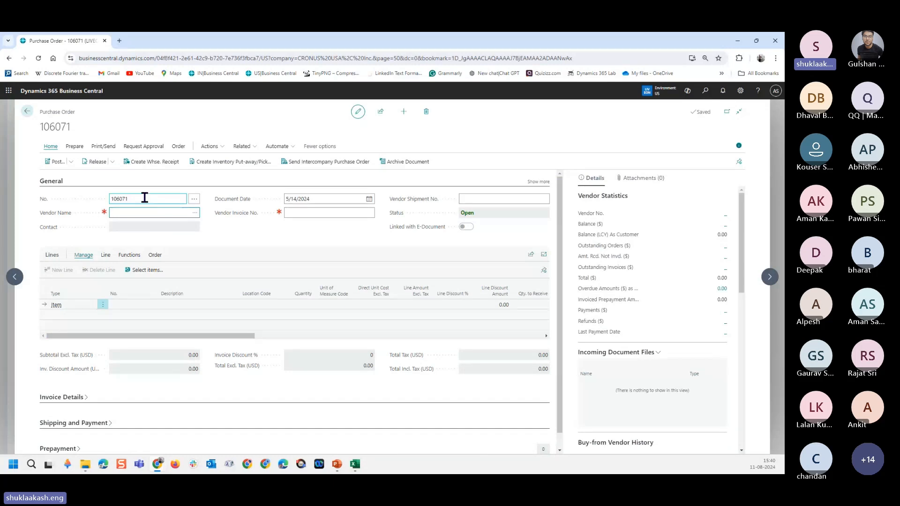
left_click(195, 214)
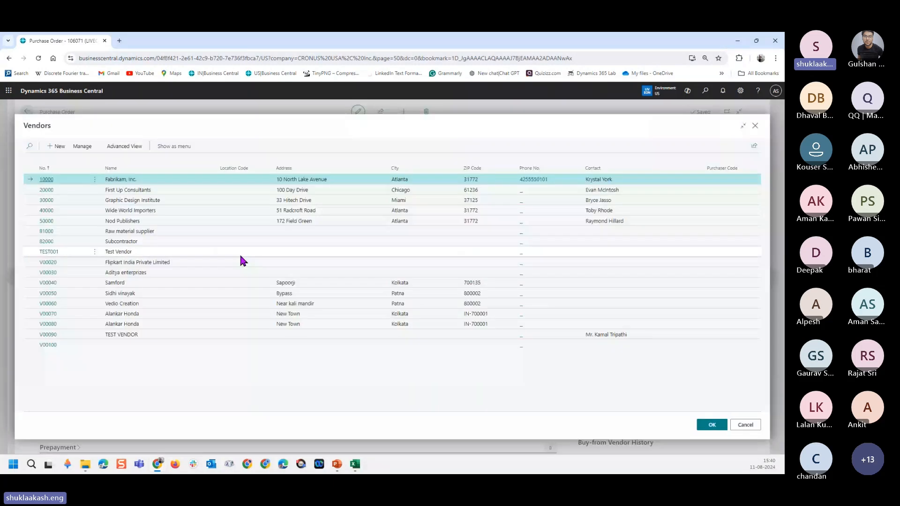
left_click(137, 211)
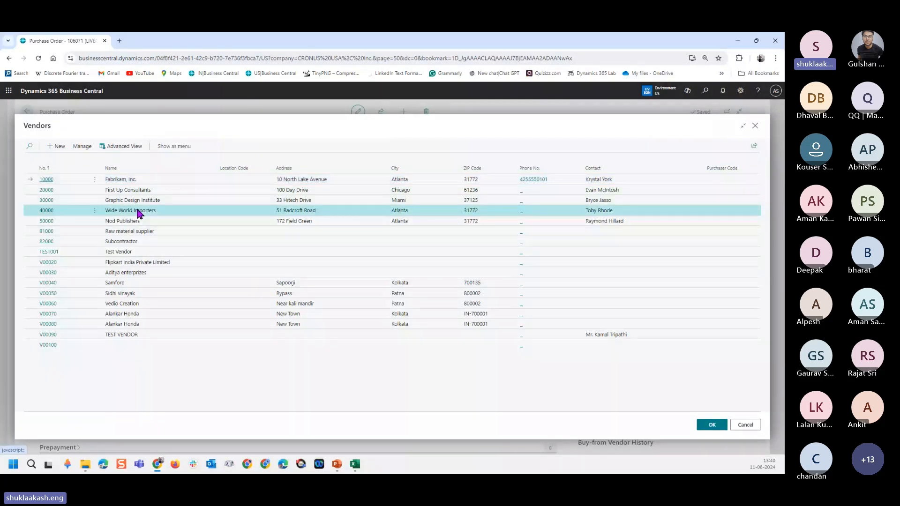
left_click(138, 211)
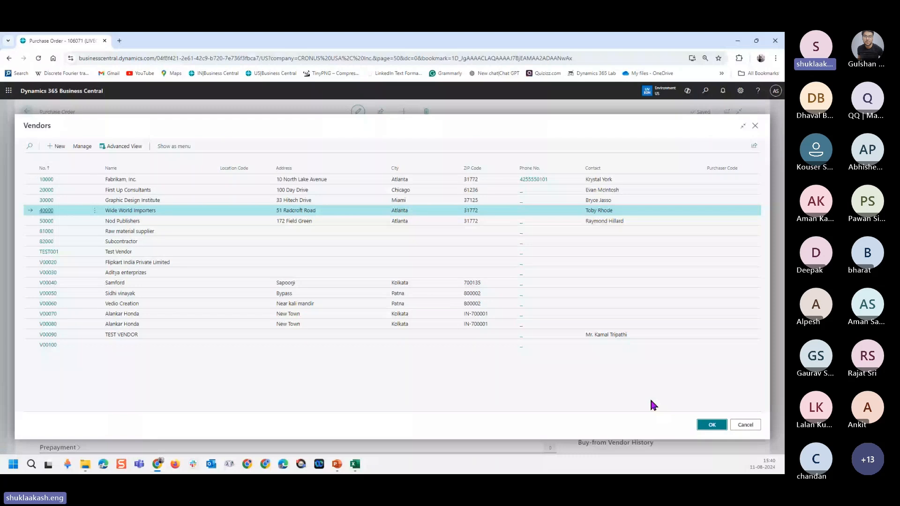
left_click(712, 424)
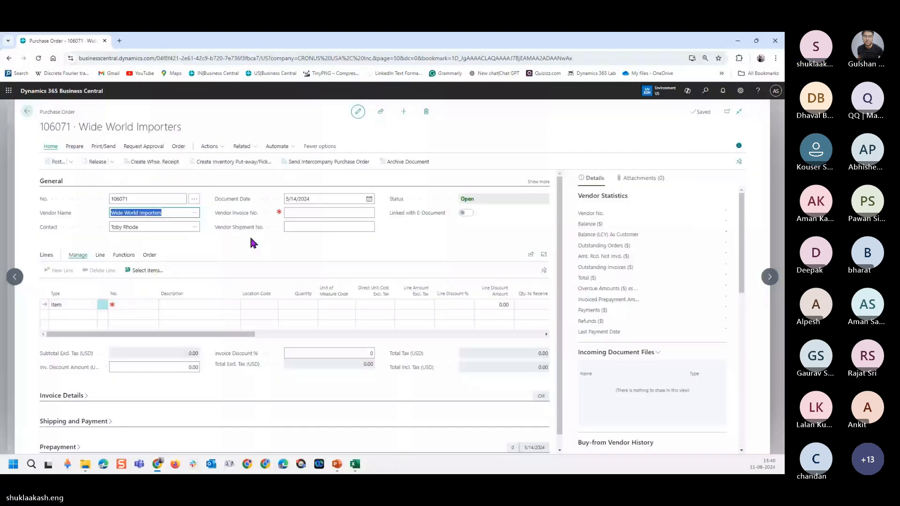
Show all General fields of the purchase order and set both the document date and the posting date to 8/11/2024
left_click(521, 183)
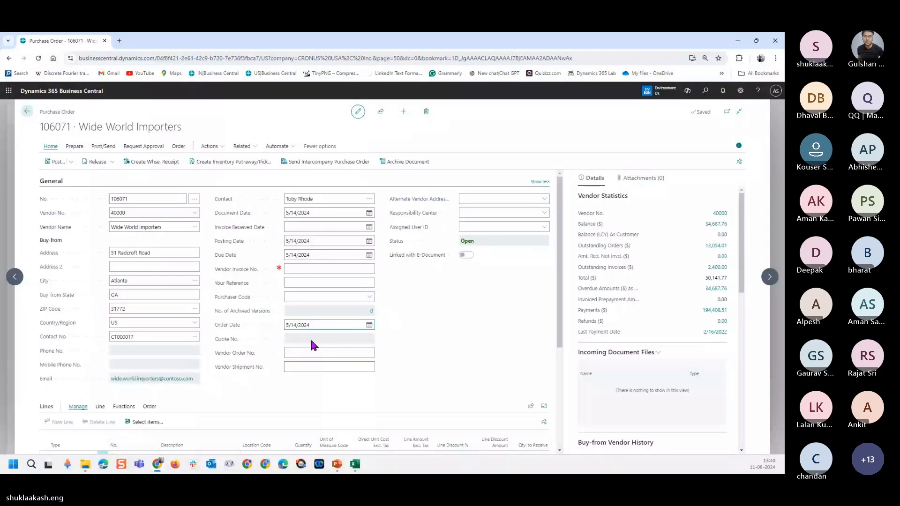
left_click(321, 214)
type("t")
key("Tab")
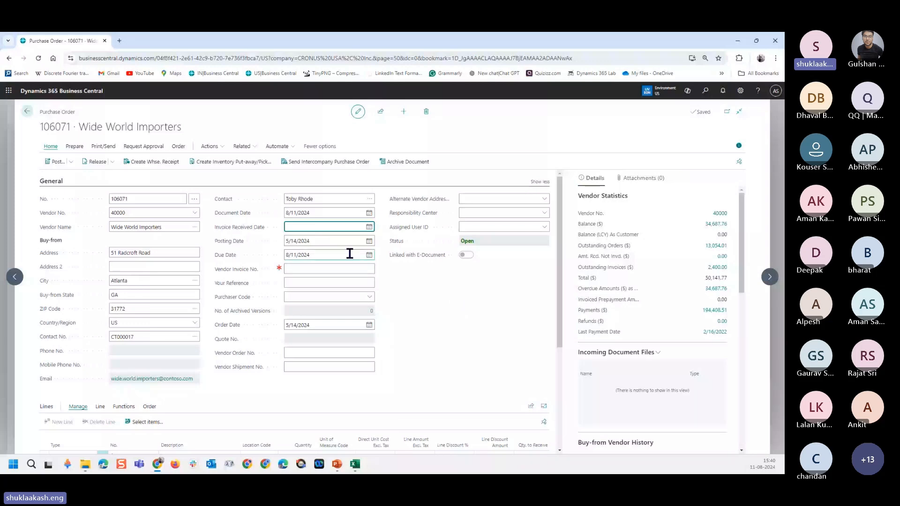
key("Tab")
type("t")
key("Tab")
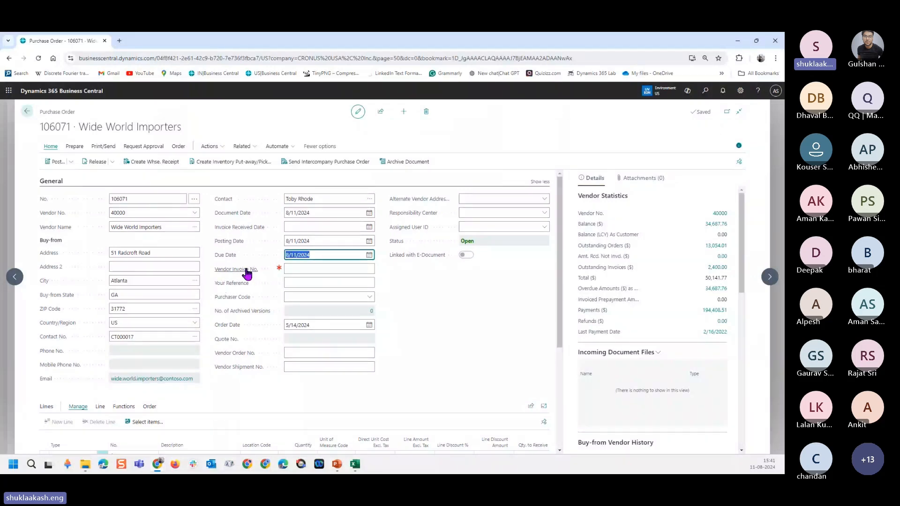
left_click(464, 308)
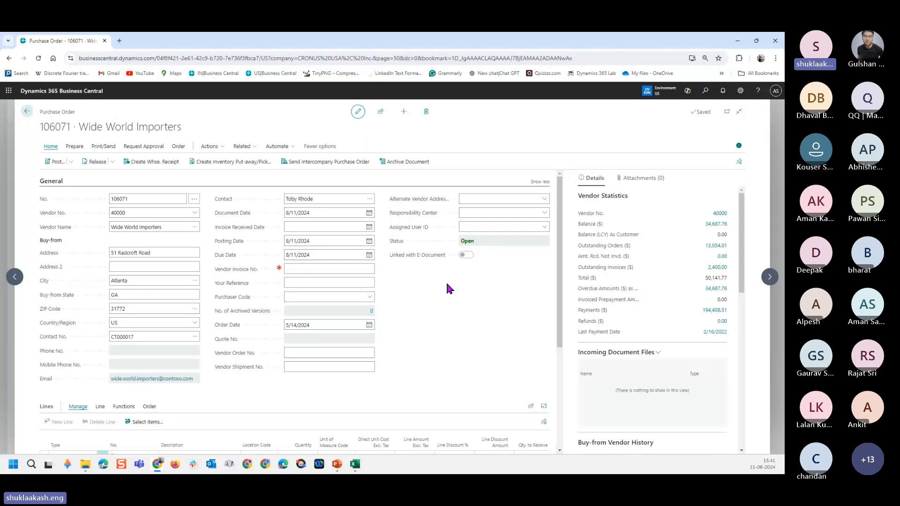
Look up the Ext. Doc. No. Mandatory setting in Purchases & Payables Setup and return to the purchase order
mouse_move(279, 271)
mouse_move(245, 270)
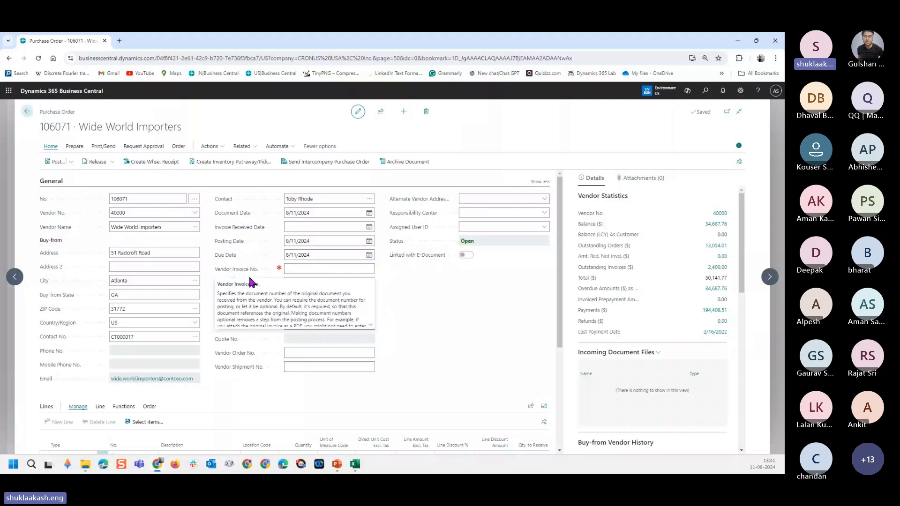
left_click(489, 200)
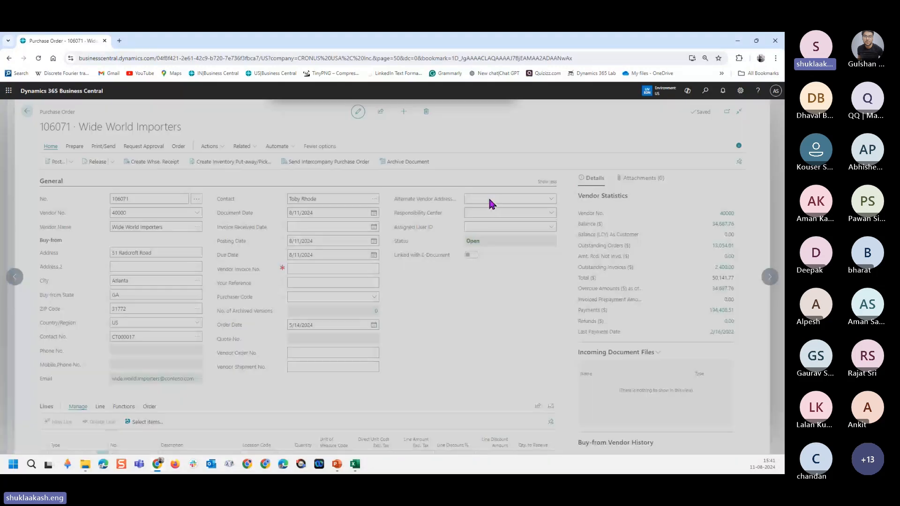
type("purchase * paya")
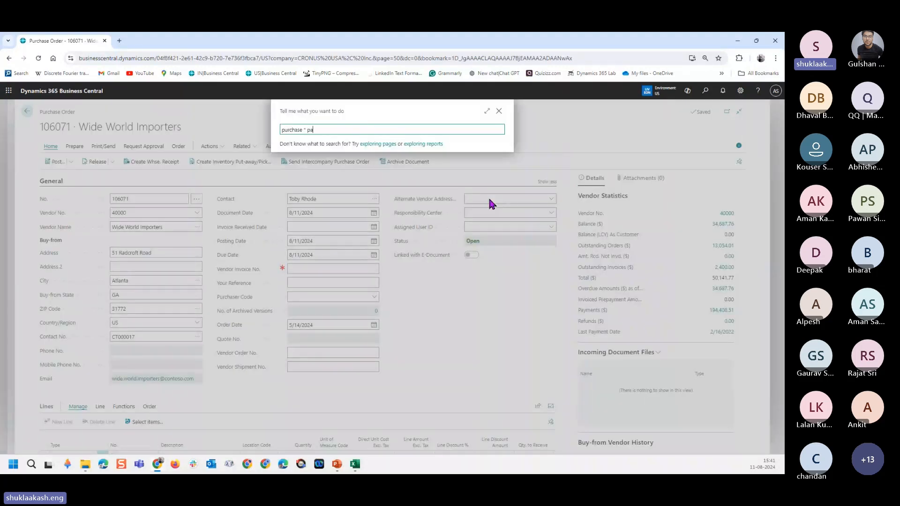
key("BackSpace")
key("BackSpace")
key("BackSpace")
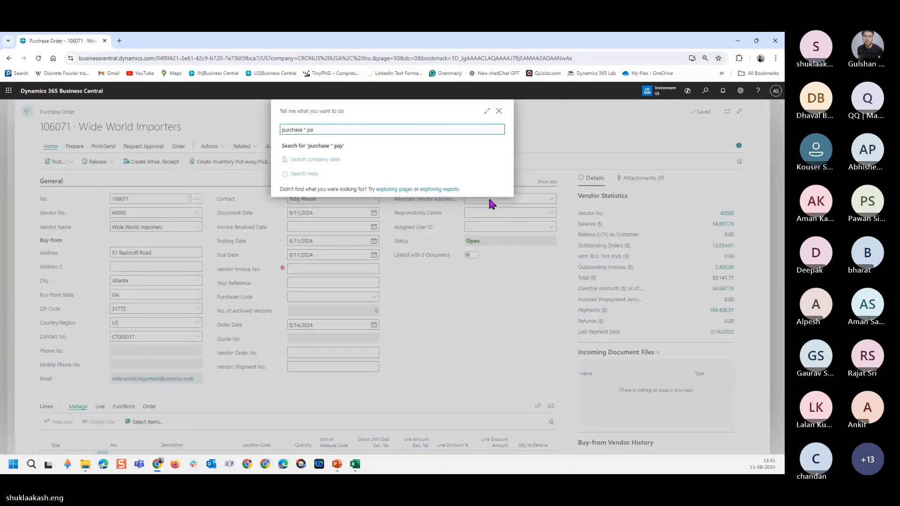
type("aya")
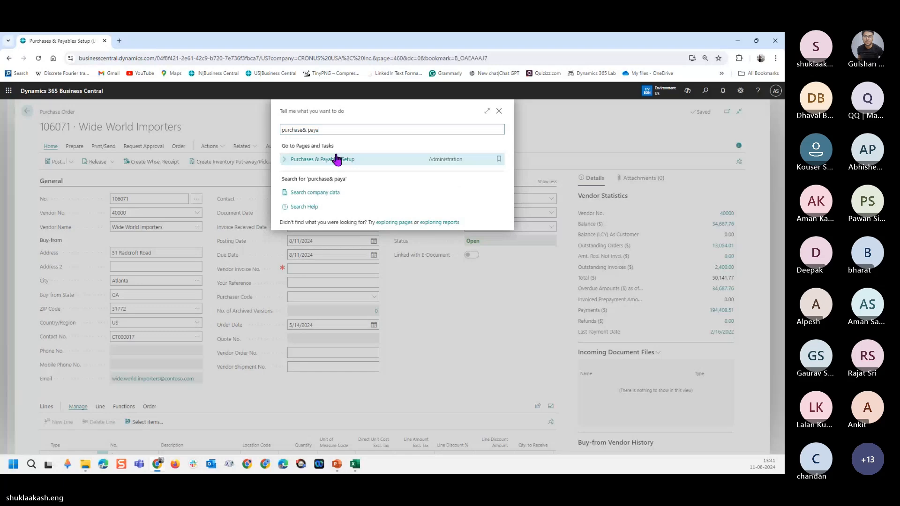
left_click(338, 159)
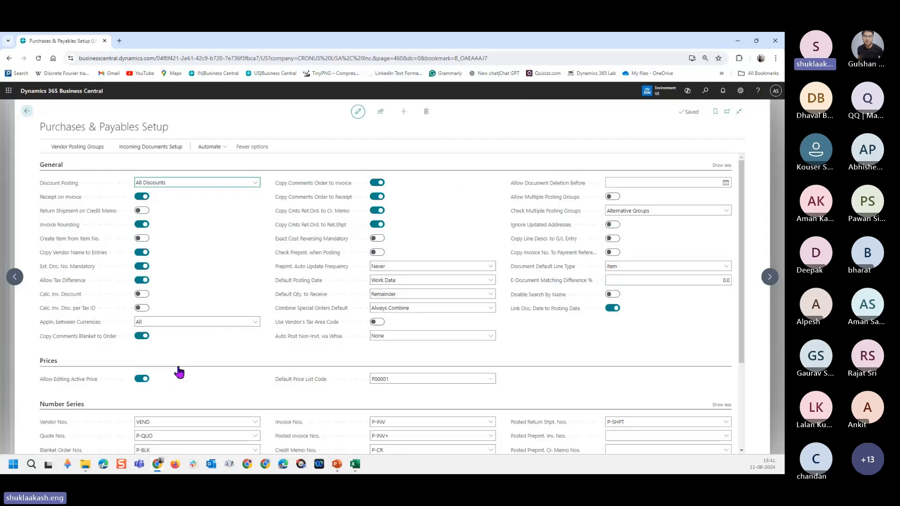
mouse_move(61, 270)
left_click(24, 113)
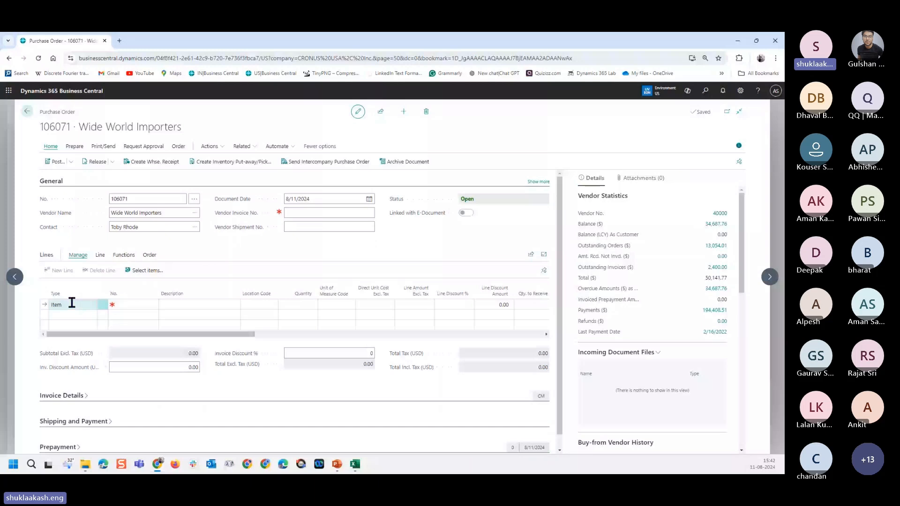
Add the Asus laptop item AS-LAPTOP 200 to the first purchase order line
left_click(127, 306)
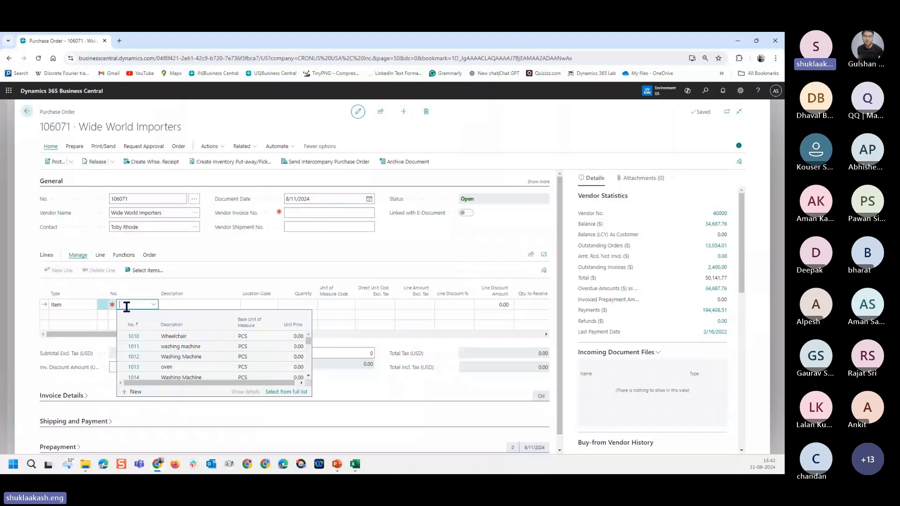
type("lap")
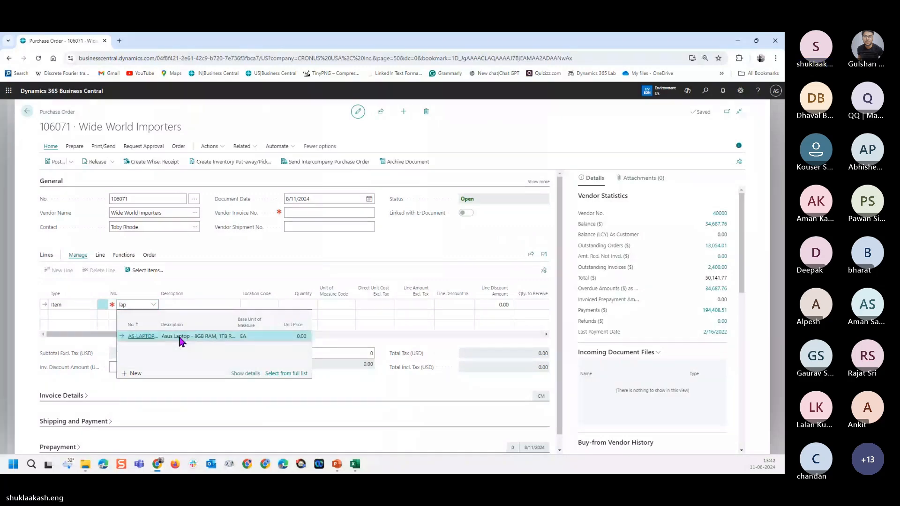
left_click(180, 337)
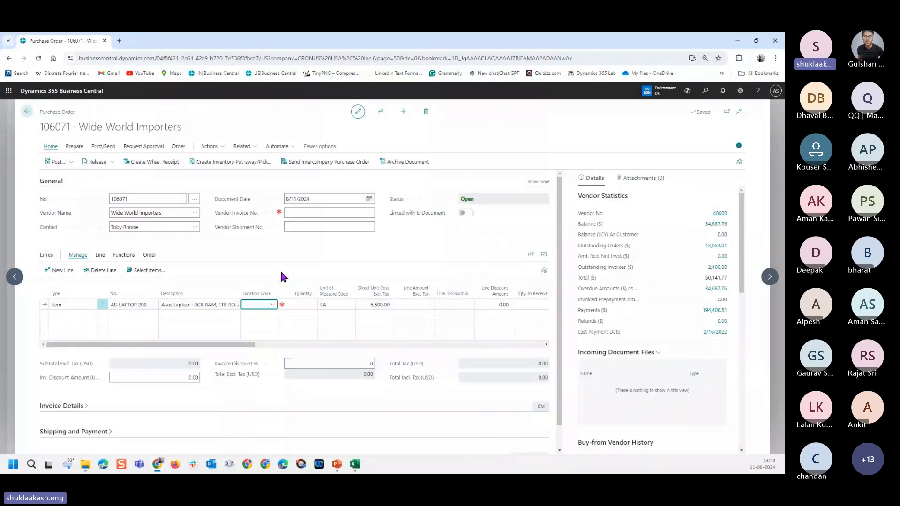
Open the laptop's item card from the order line, examine its Last Direct Cost under Costs & Posting, and return to the order
left_click(145, 305)
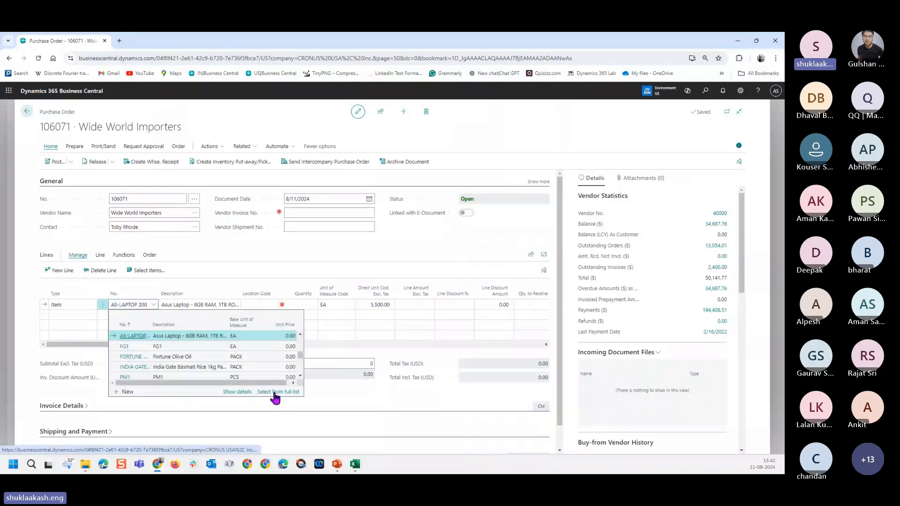
left_click(275, 392)
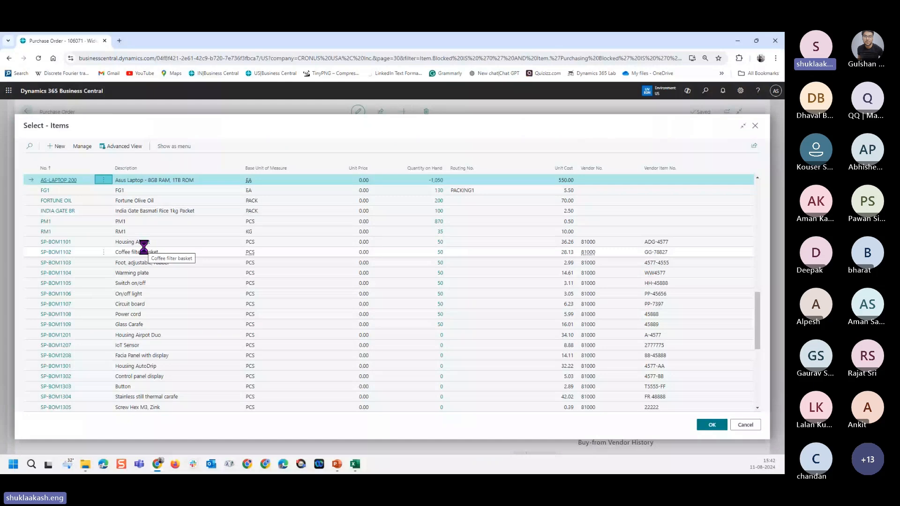
scroll(201, 291, "down", 1)
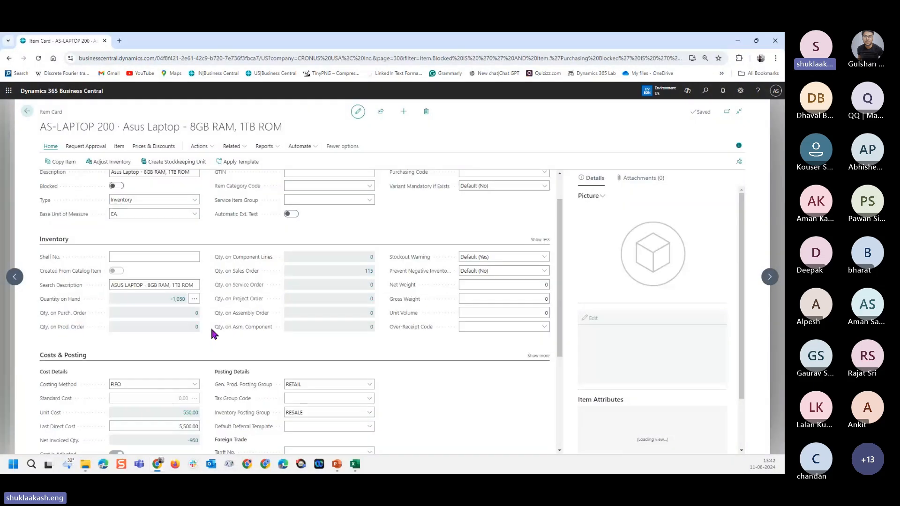
scroll(211, 331, "down", 3)
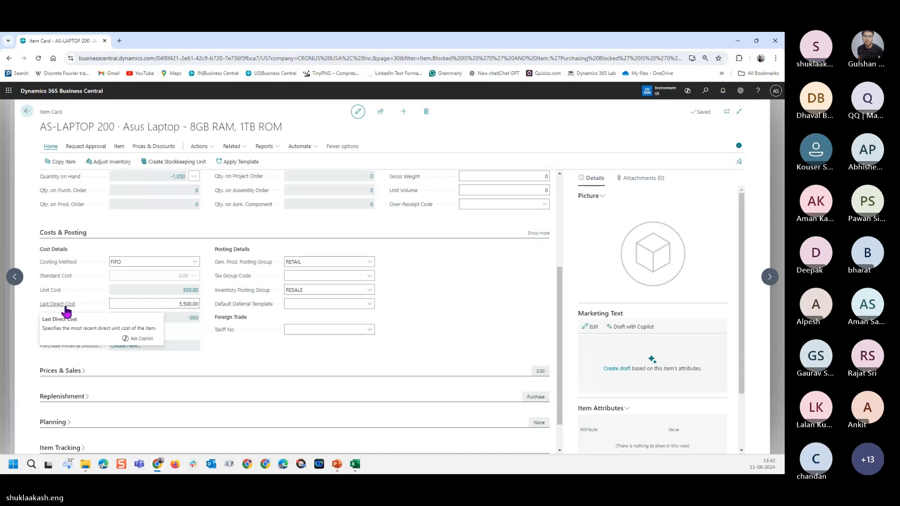
left_click(66, 311)
mouse_move(217, 338)
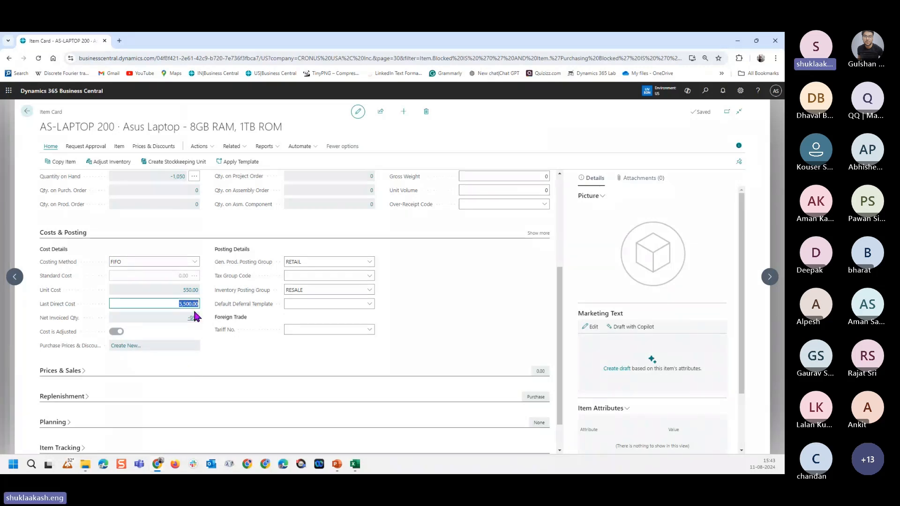
left_click(28, 112)
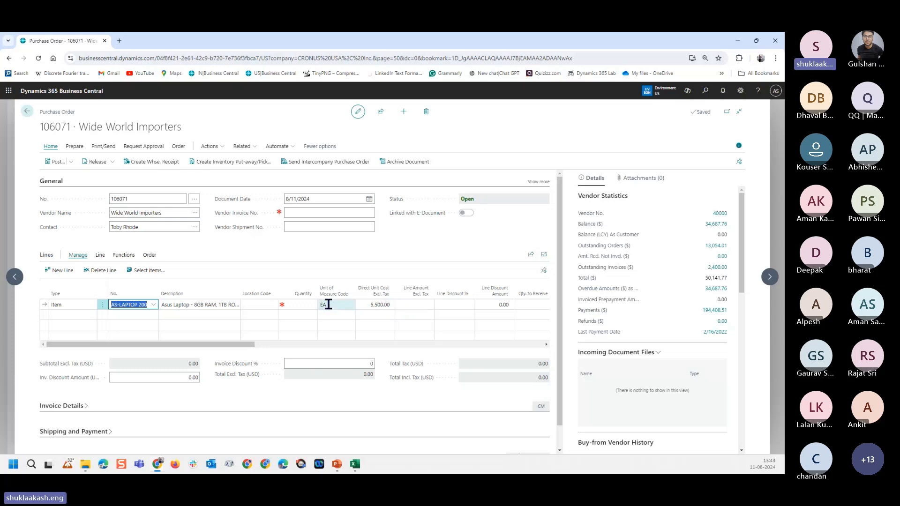
Set the laptop line's quantity to 5, keep its direct unit cost, and check the line's remaining columns
key("Return")
type("5")
key("Return")
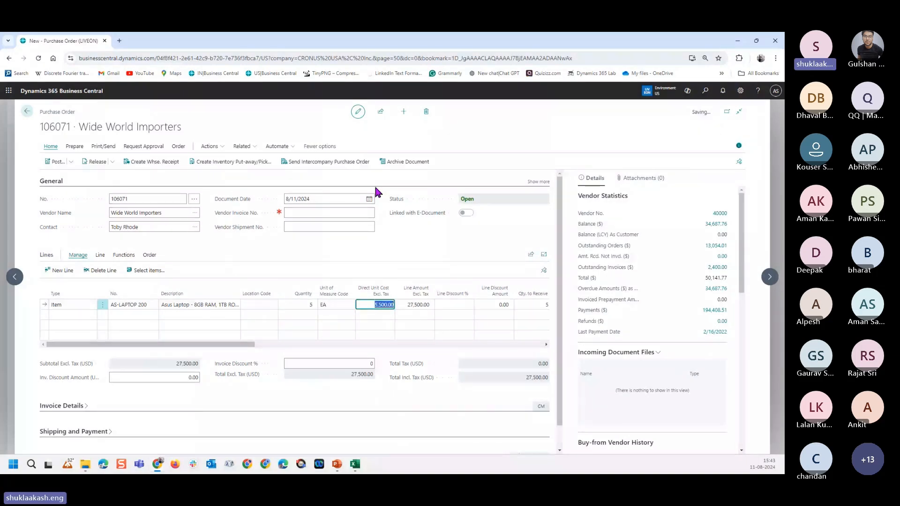
key("Return")
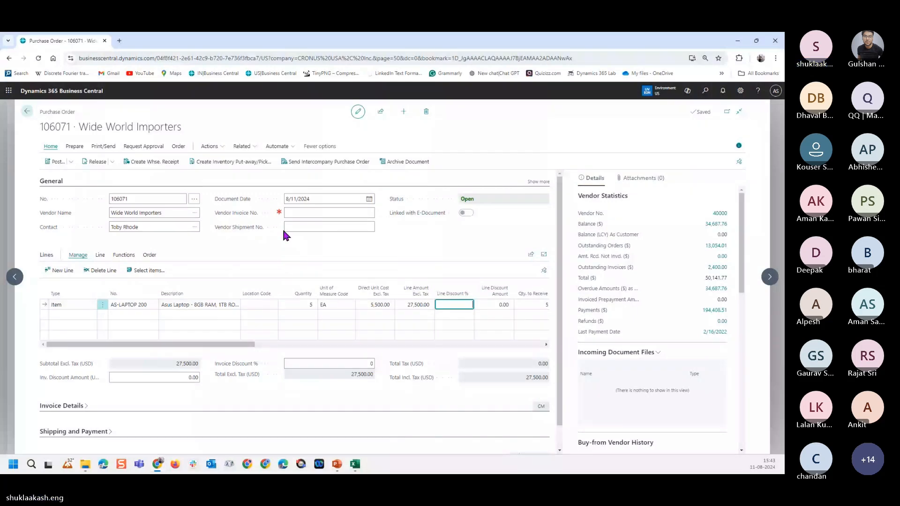
left_click(347, 344)
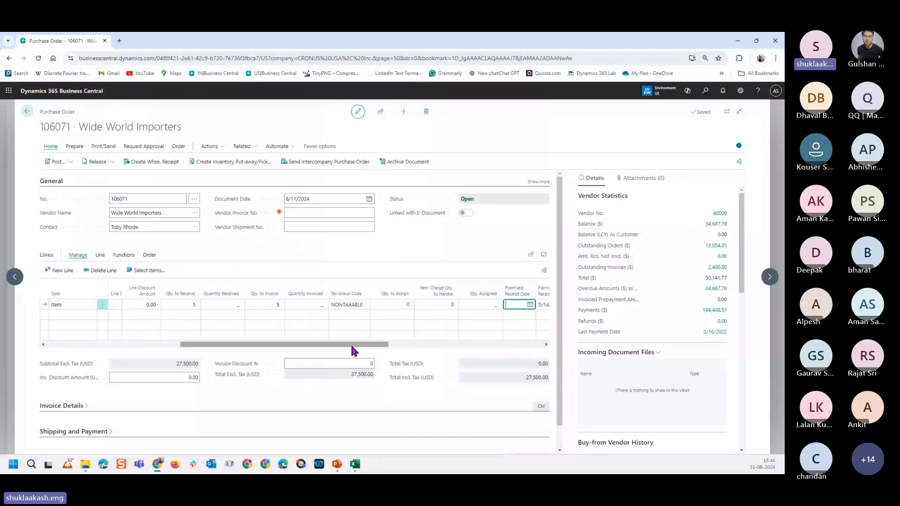
left_click_drag(356, 346, 190, 341)
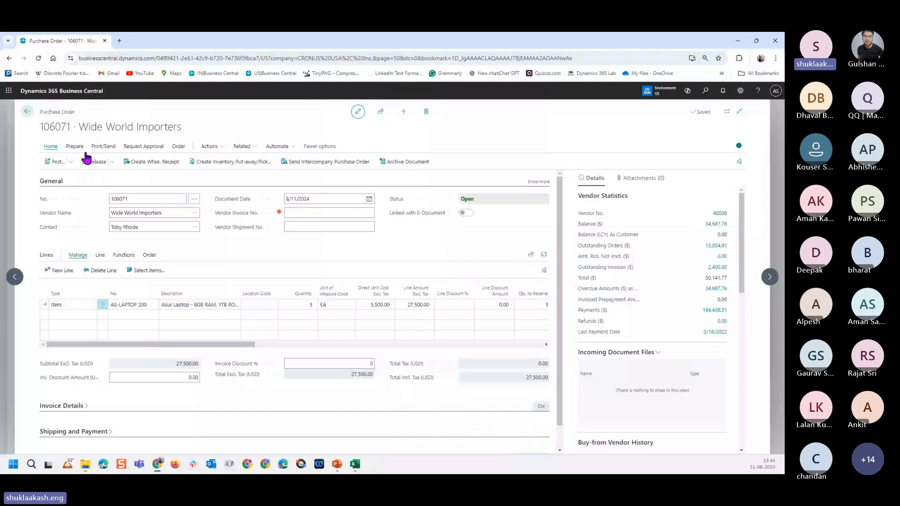
Preview the printed purchase order at page width and review its addresses, item line, totals and footer
left_click(103, 146)
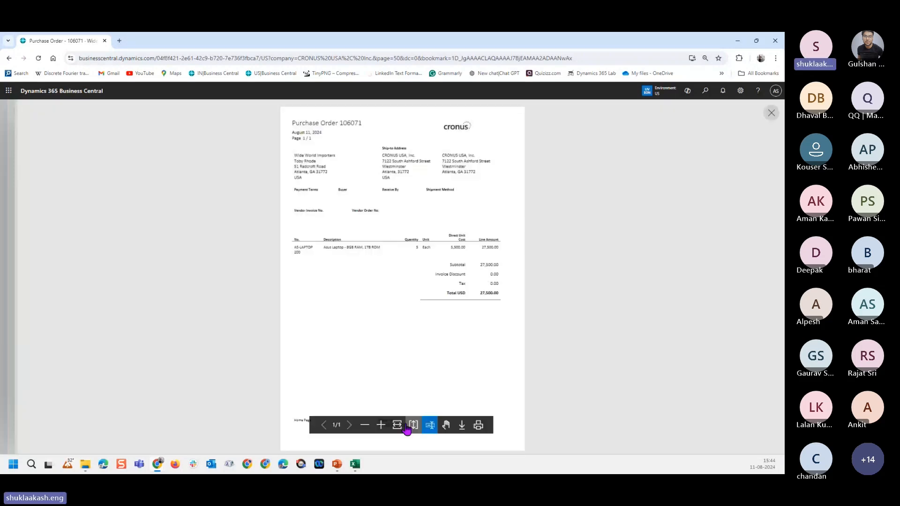
left_click(408, 427)
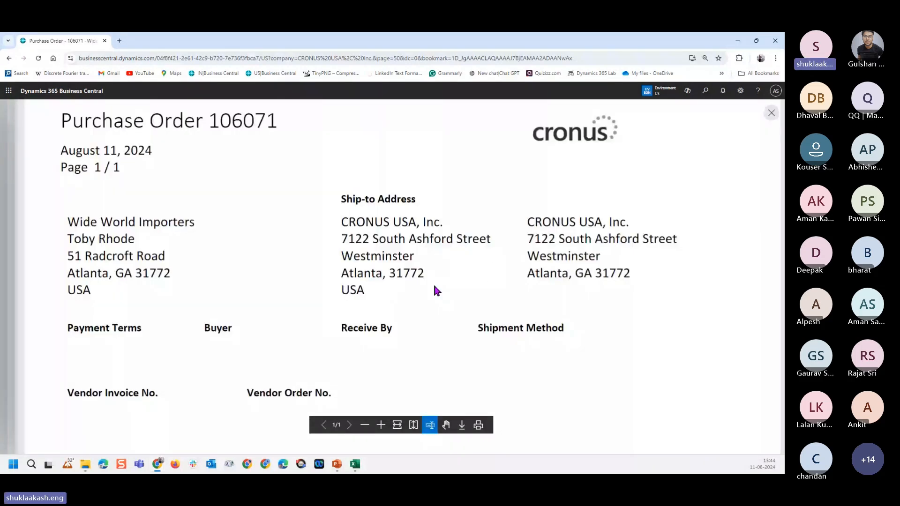
scroll(434, 290, "up", 2)
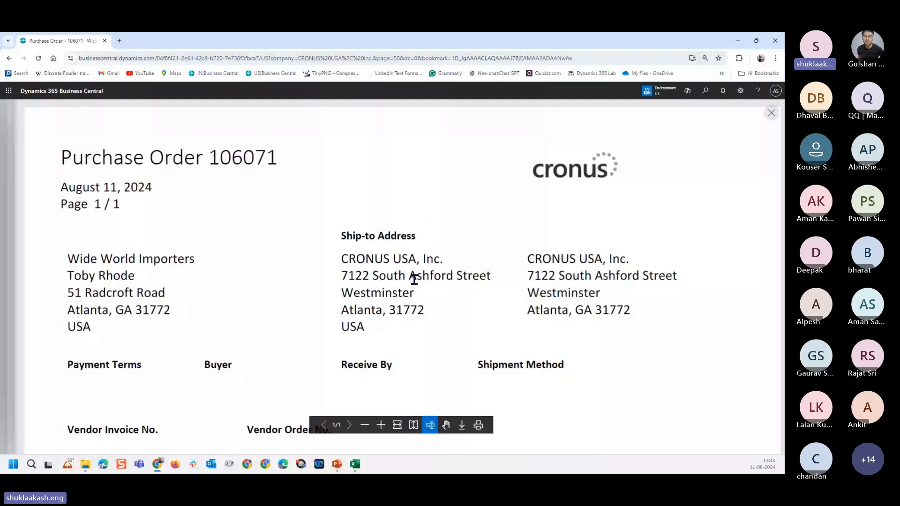
scroll(415, 281, "down", 5)
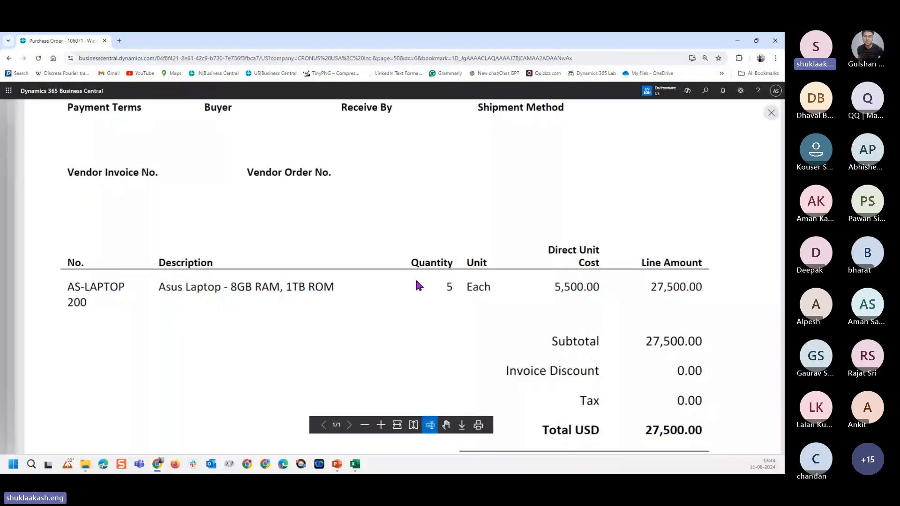
scroll(583, 290, "down", 1)
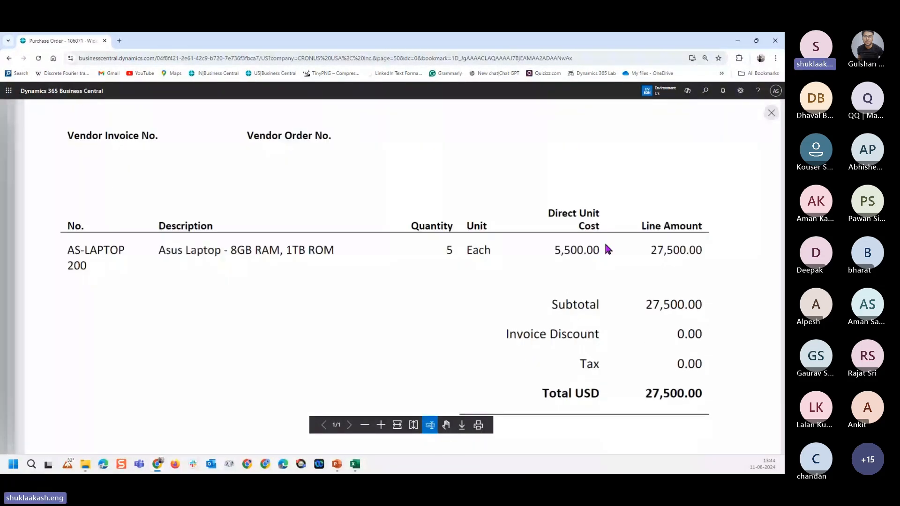
scroll(704, 336, "down", 8)
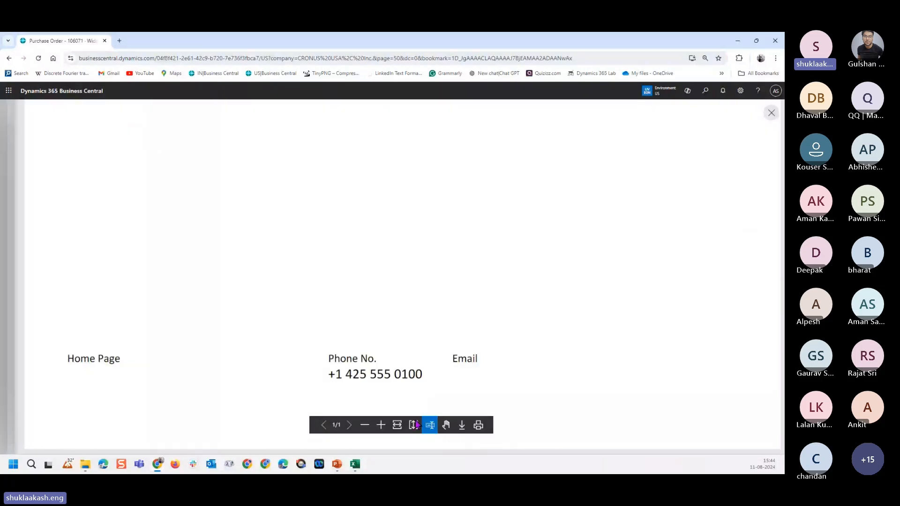
Close the print preview and enter EMAIL DT.05AUG as the order's Vendor Order No
scroll(429, 330, "up", 12)
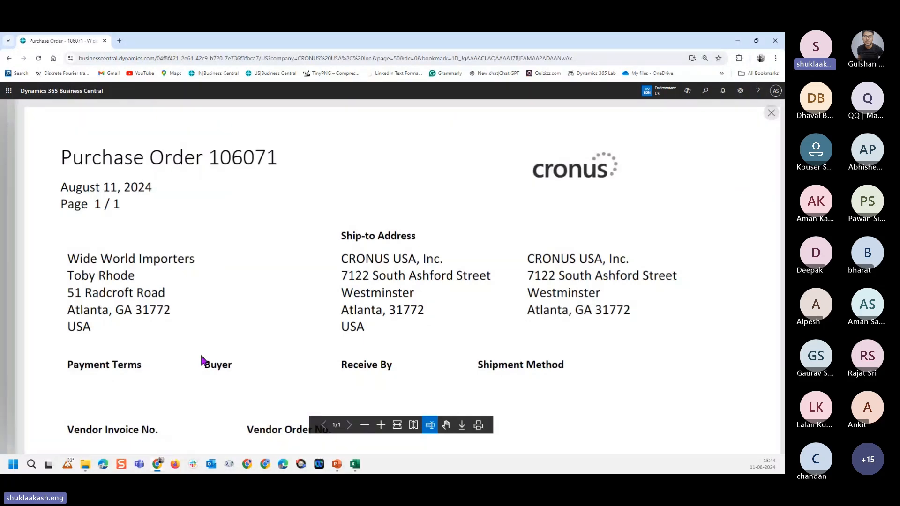
left_click(771, 114)
key("Escape")
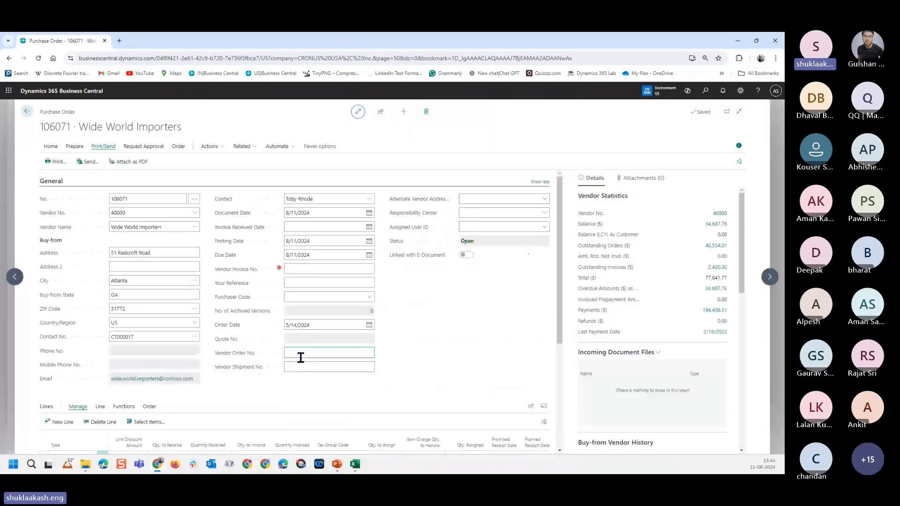
left_click(301, 357)
type("Email")
type(" d")
type("t")
type(".")
type("0")
type("8 aug")
key("Tab")
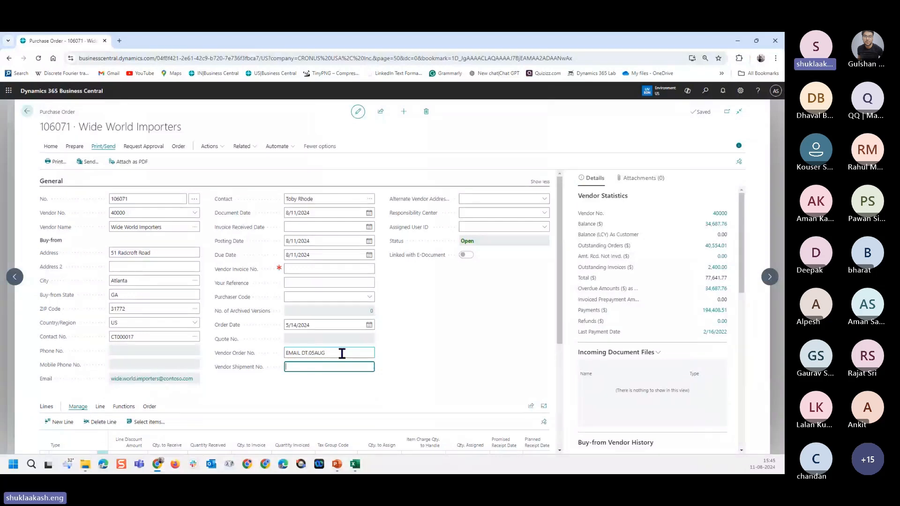
Preview the printed purchase order again, check the Vendor Order No. on it, and return to the order
left_click(62, 167)
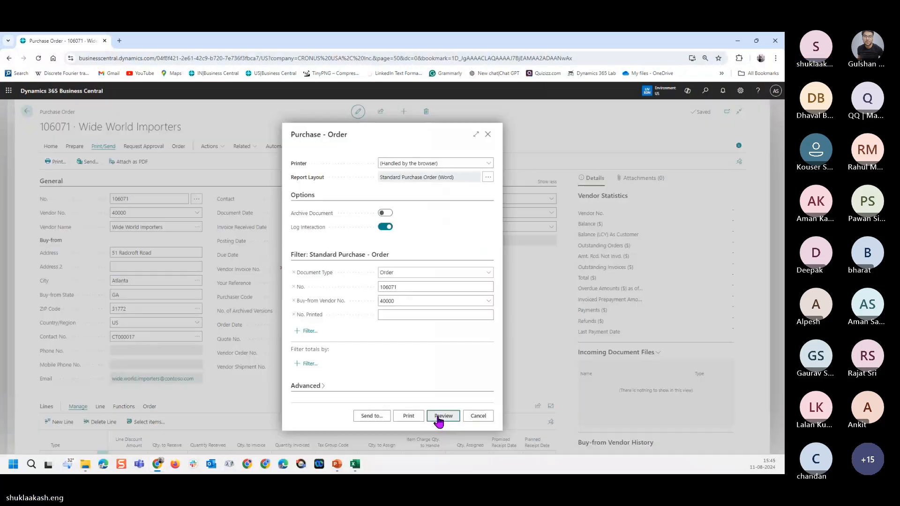
left_click(438, 417)
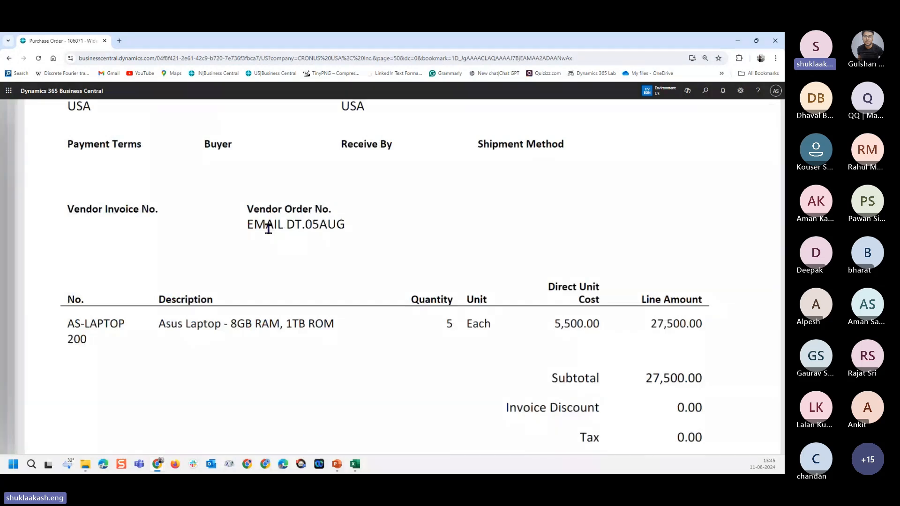
scroll(691, 140, "up", 5)
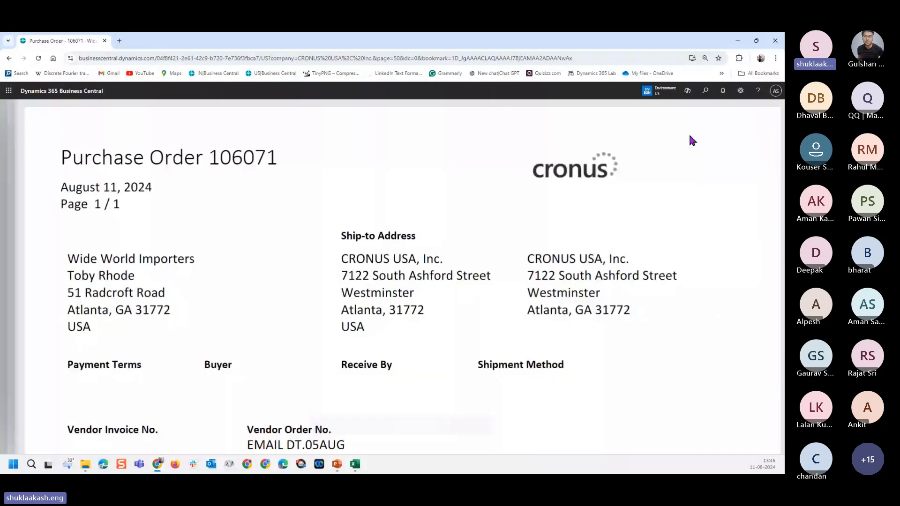
mouse_move(771, 117)
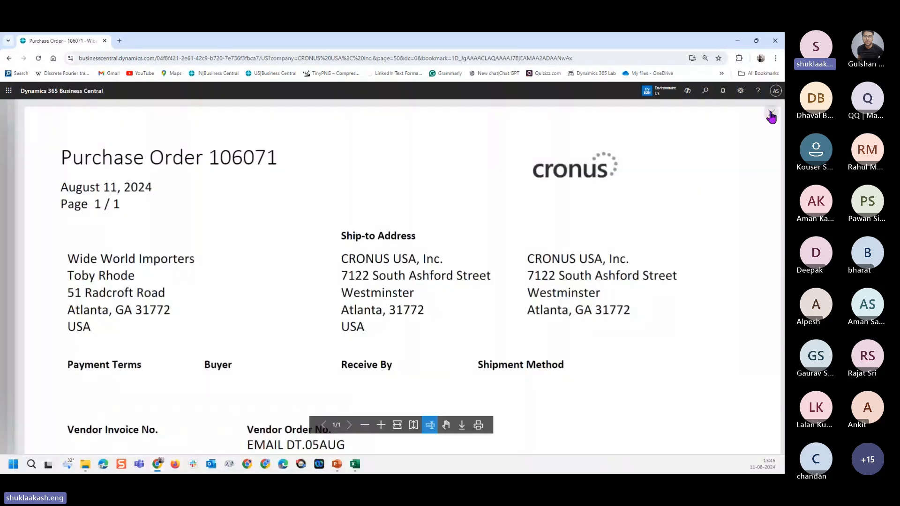
left_click(772, 117)
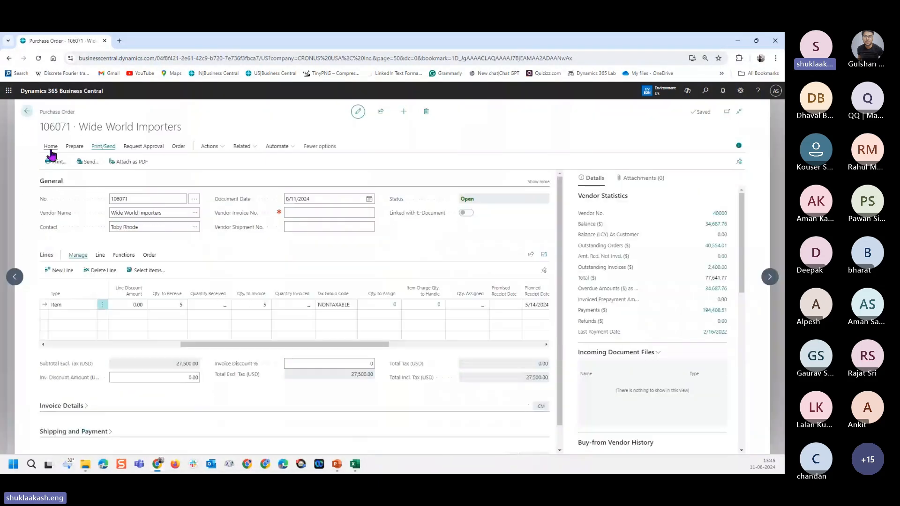
Release the purchase order, try to set the laptop line's quantity to 4, and discard that change
left_click(51, 149)
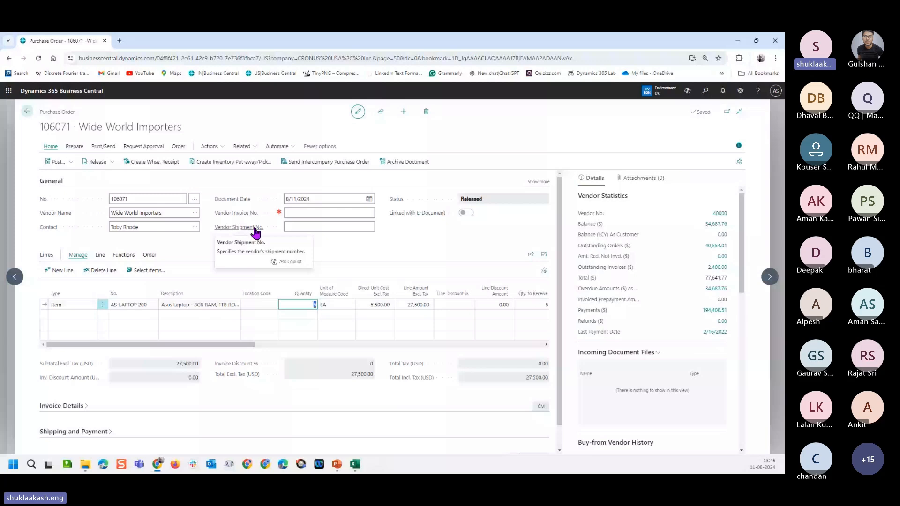
type("4")
key("Tab")
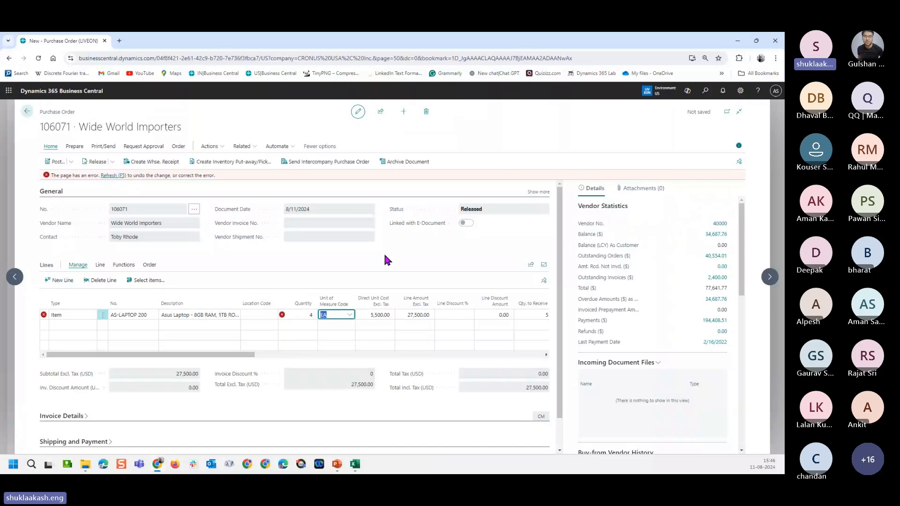
left_click(109, 175)
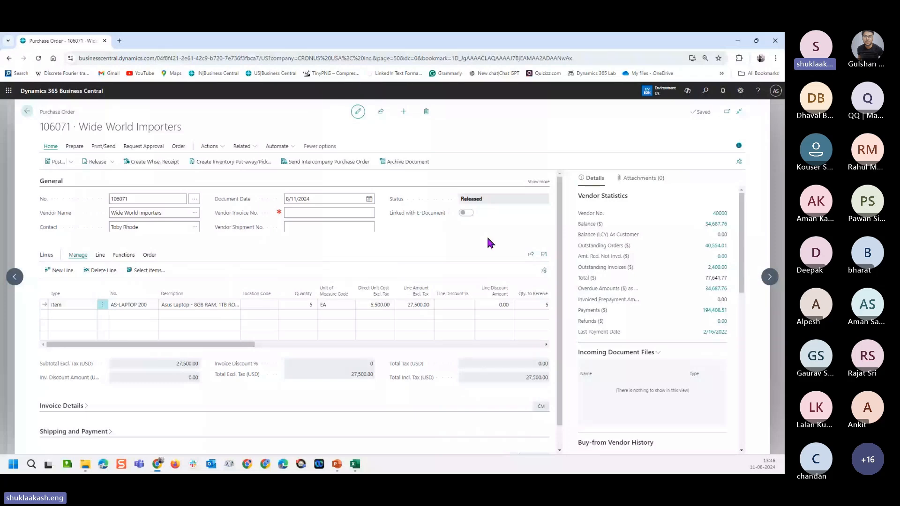
left_click(112, 162)
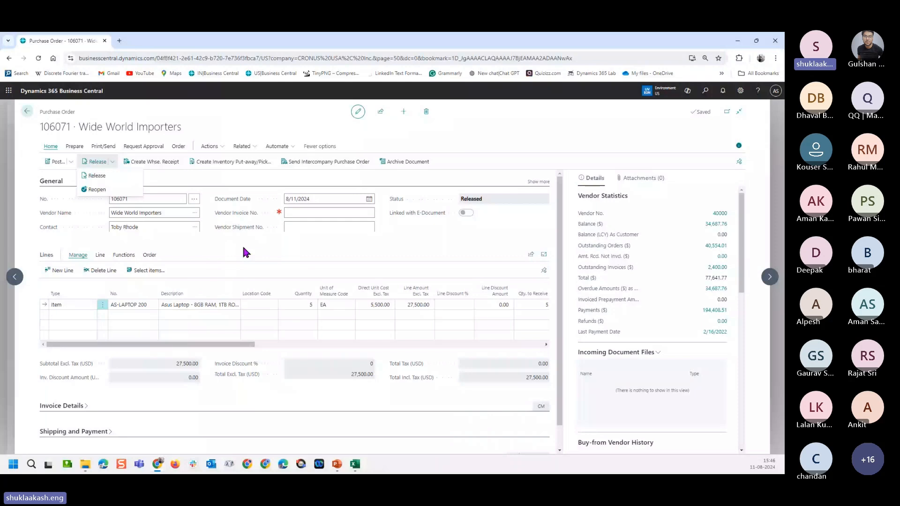
left_click(243, 247)
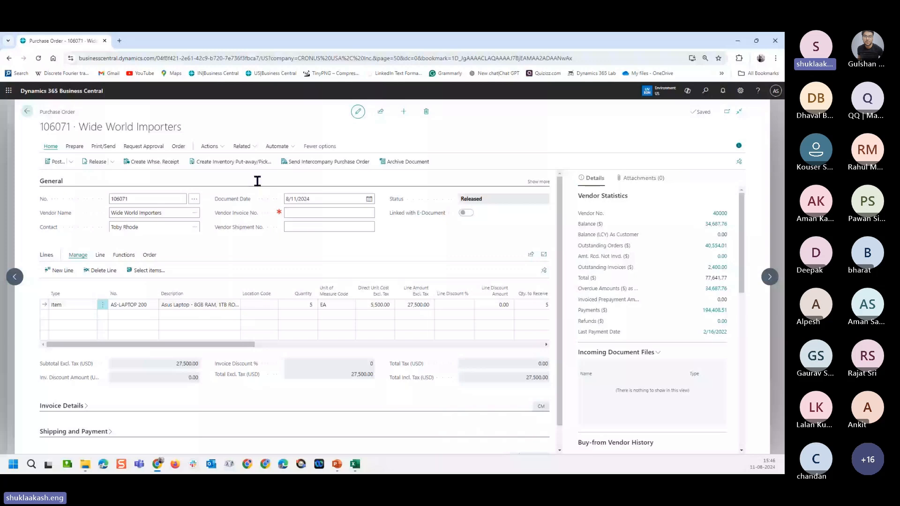
Open the enlarged purchase order statistics and examine the general amounts and the sales tax lines behind the tax amount
left_click(178, 147)
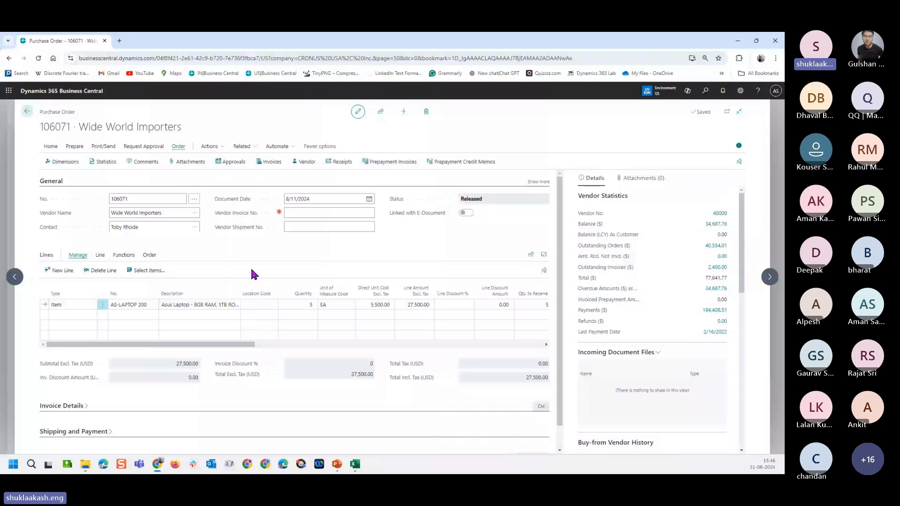
key("F7")
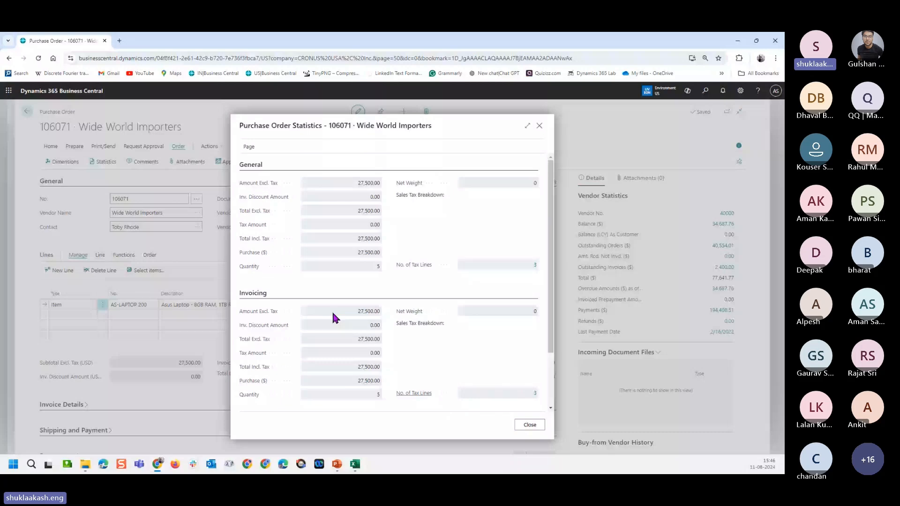
left_click(527, 126)
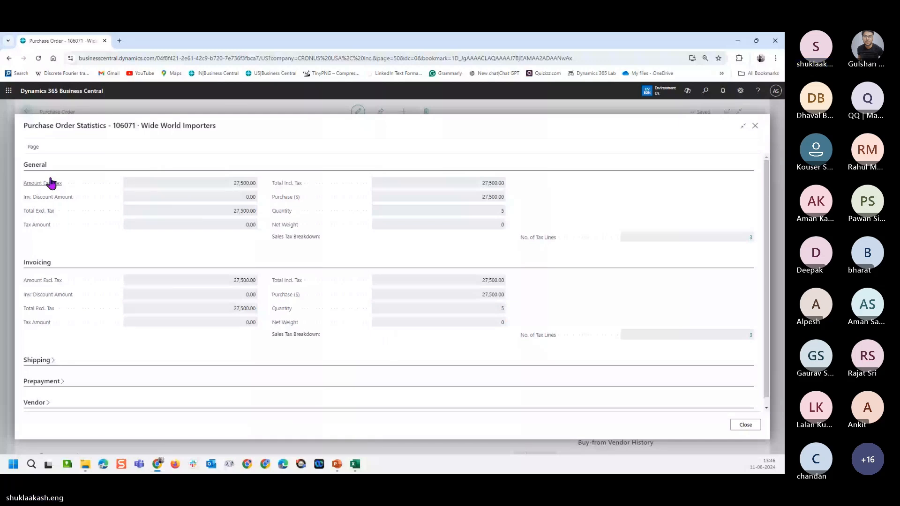
left_click_drag(244, 210, 228, 233)
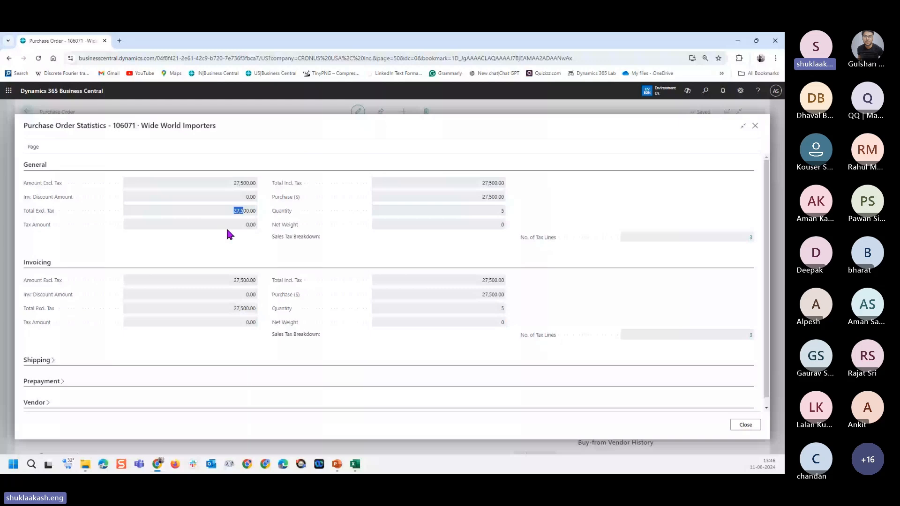
left_click(227, 226)
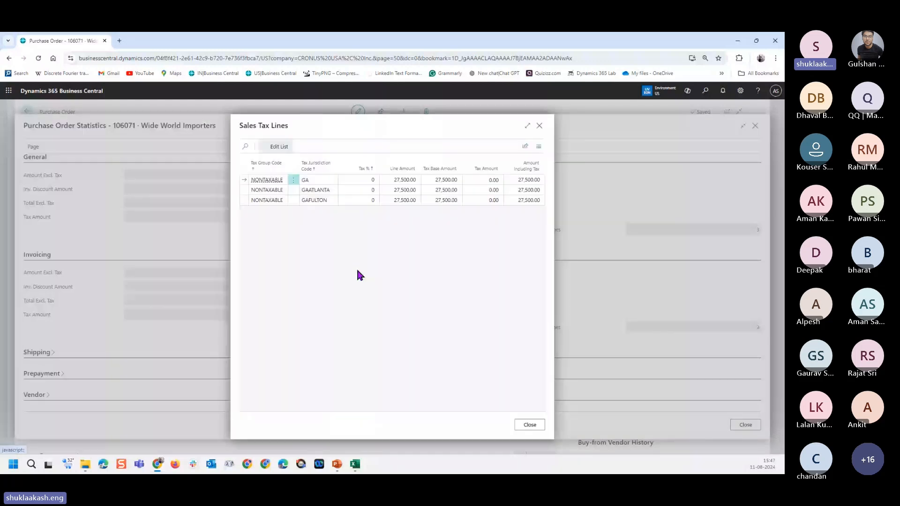
key("Escape")
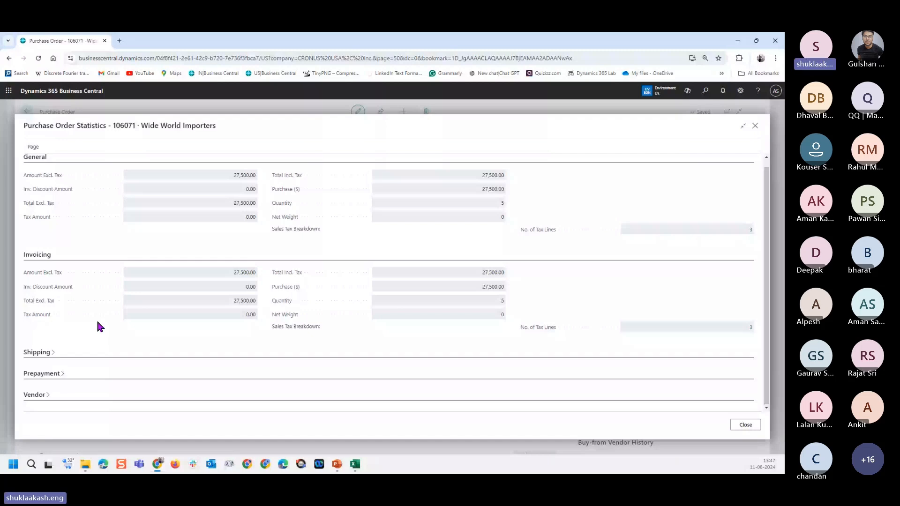
Examine the Shipping, Prepayment and Vendor sections of the order statistics and return to the order
left_click(42, 353)
scroll(138, 292, "down", 2)
scroll(191, 346, "down", 1)
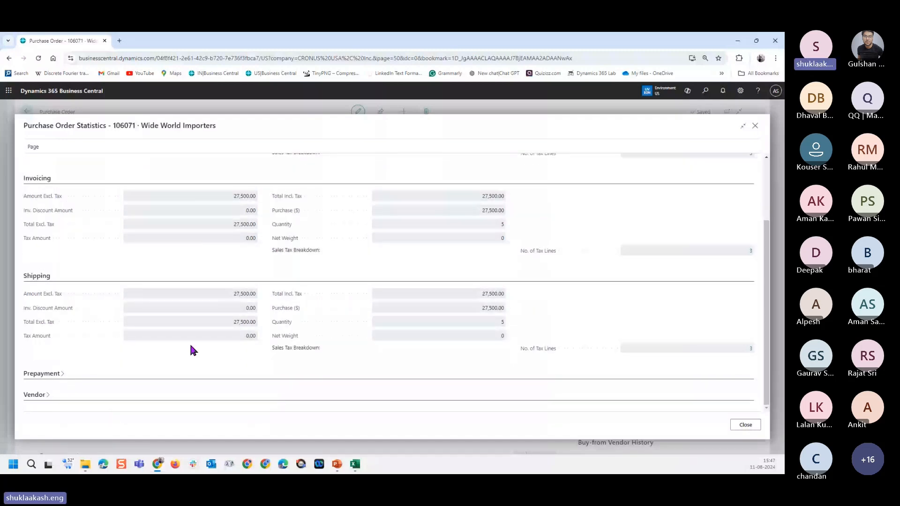
left_click(42, 373)
scroll(153, 304, "down", 2)
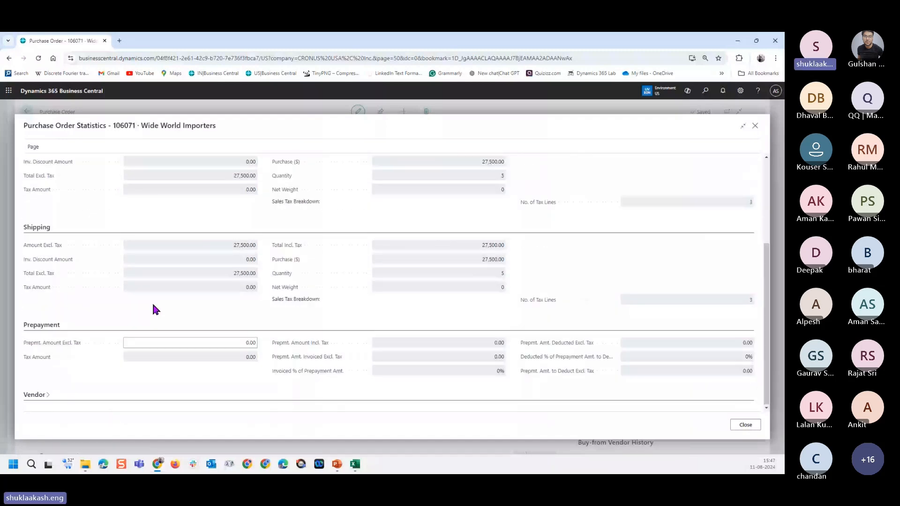
scroll(154, 314, "up", 1)
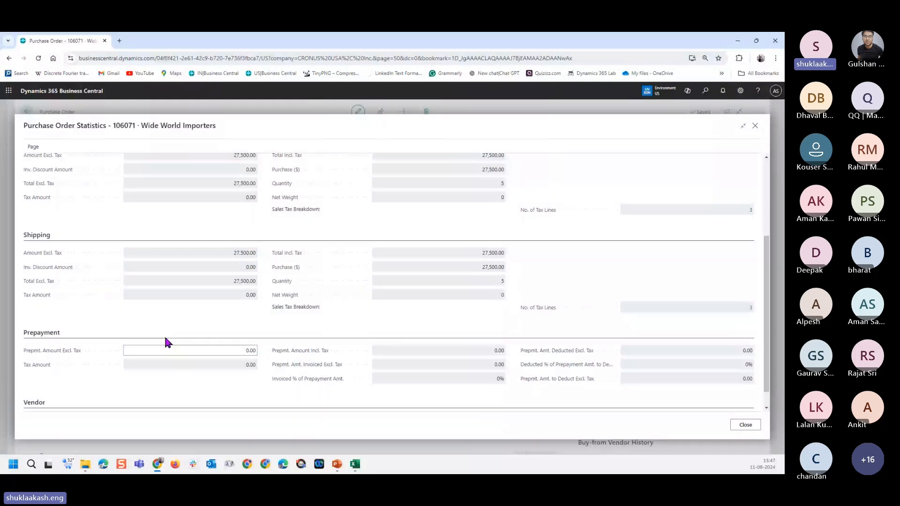
scroll(165, 338, "down", 1)
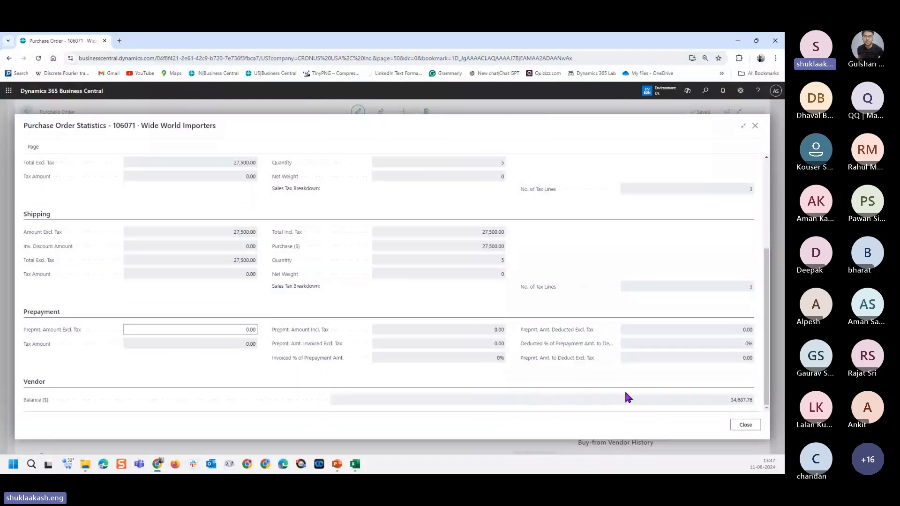
scroll(410, 381, "up", 1)
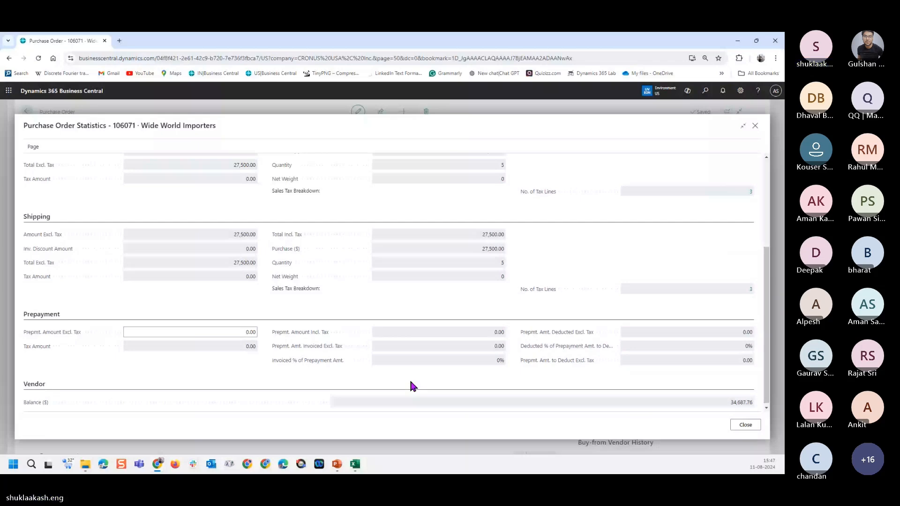
scroll(411, 382, "up", 3)
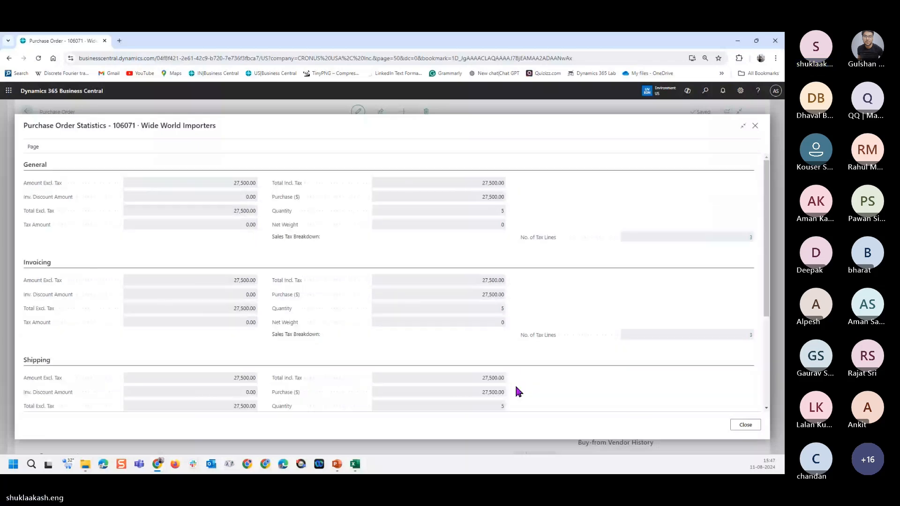
key("Escape")
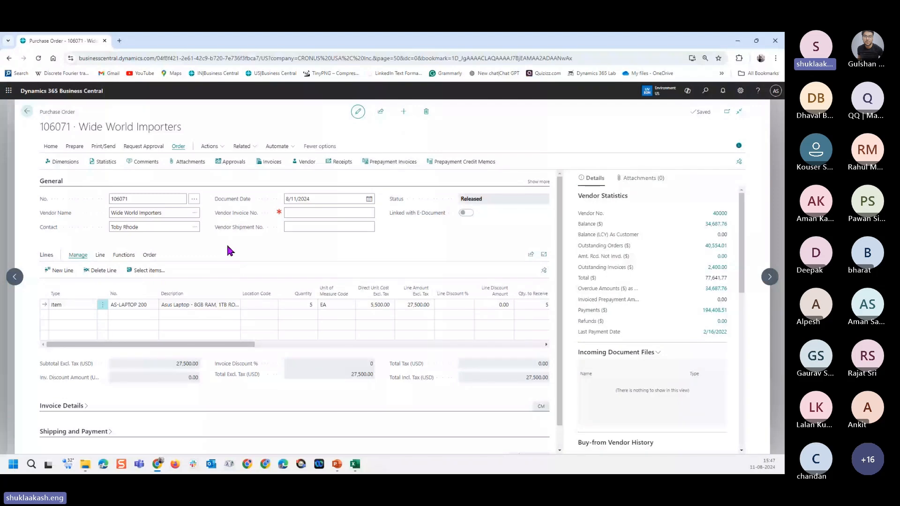
Reopen the purchase order and set its ship-to location to EAST under Shipping and Payment
left_click(228, 246)
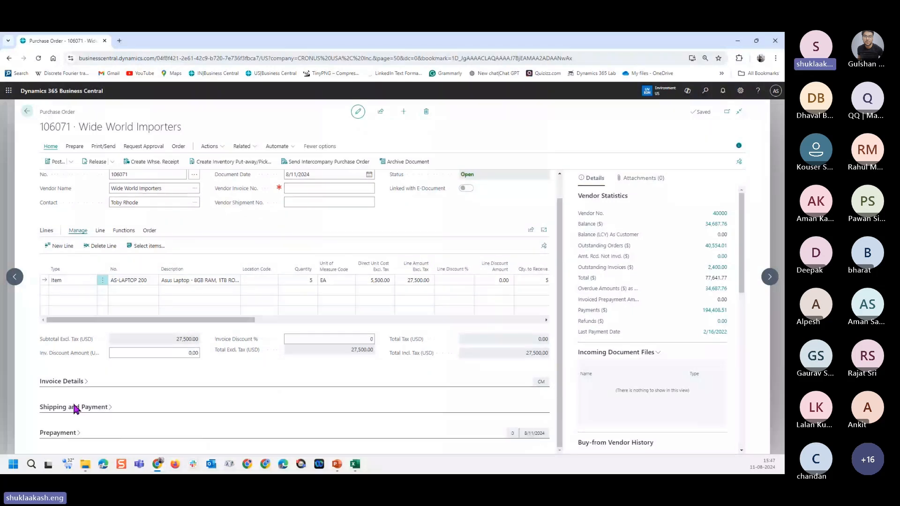
left_click(75, 407)
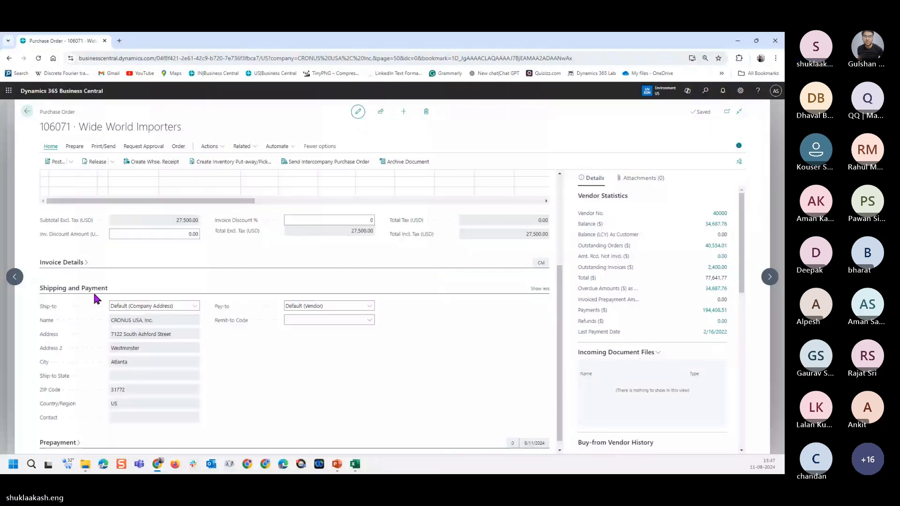
left_click(94, 290)
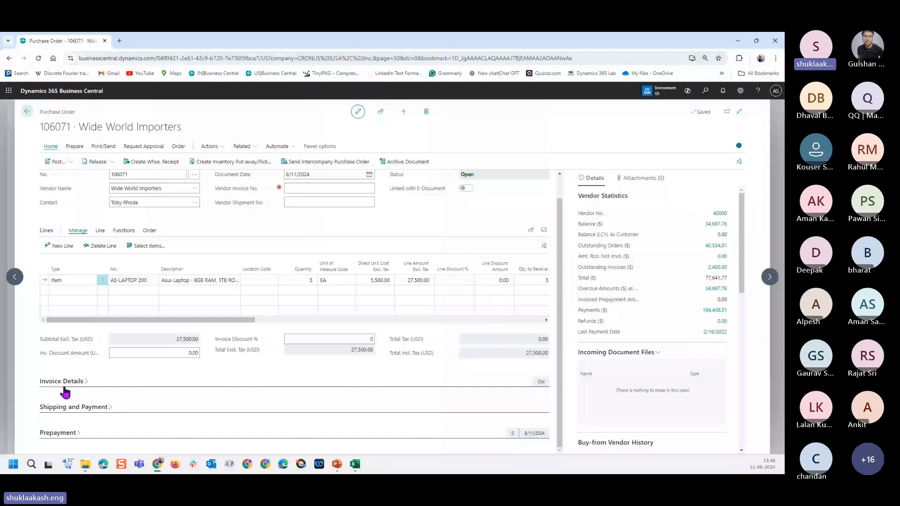
left_click(70, 407)
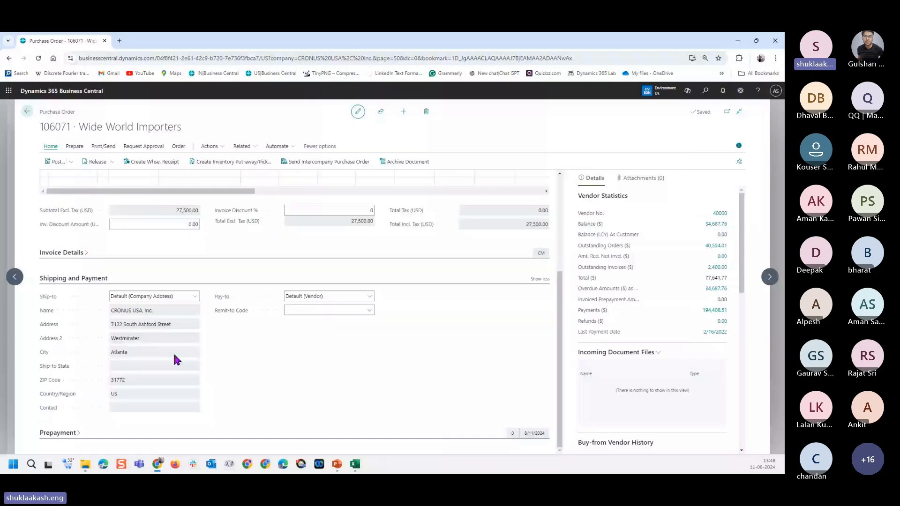
left_click(168, 297)
left_click(168, 308)
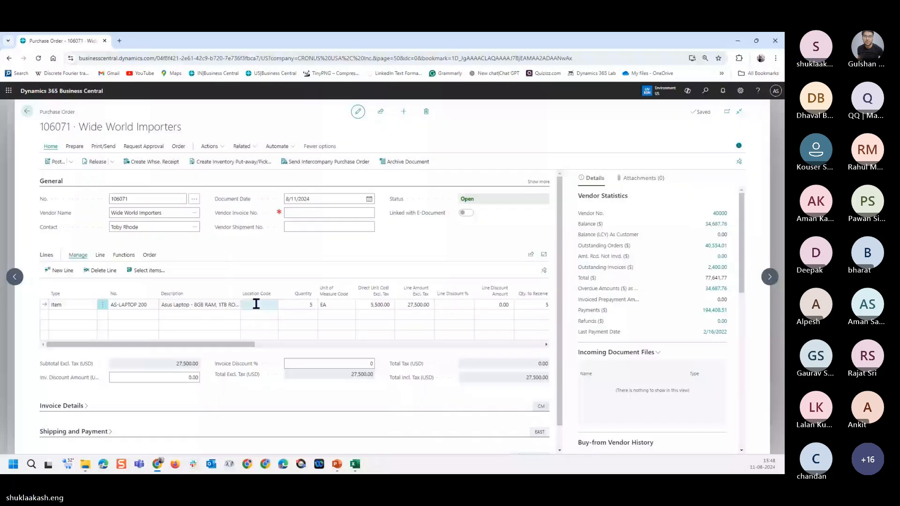
Set the laptop line's location code to EAST and release the purchase order
type("eas")
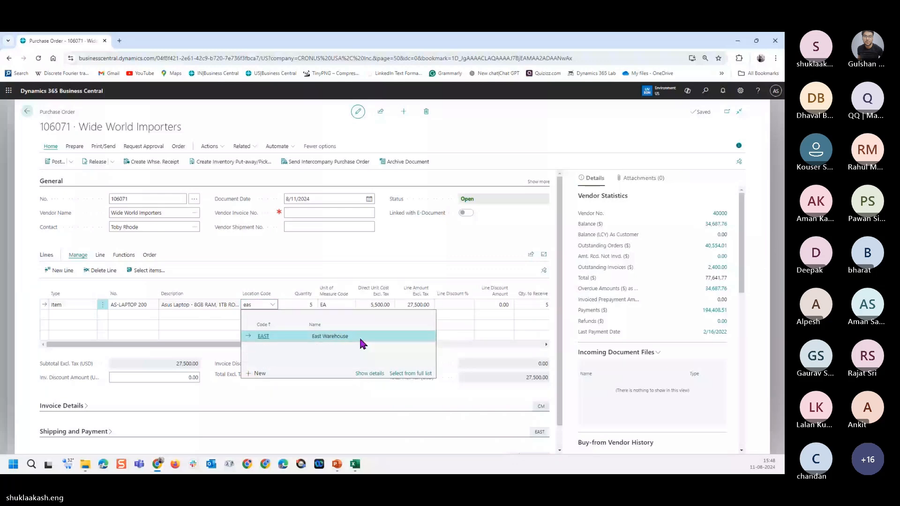
left_click(359, 336)
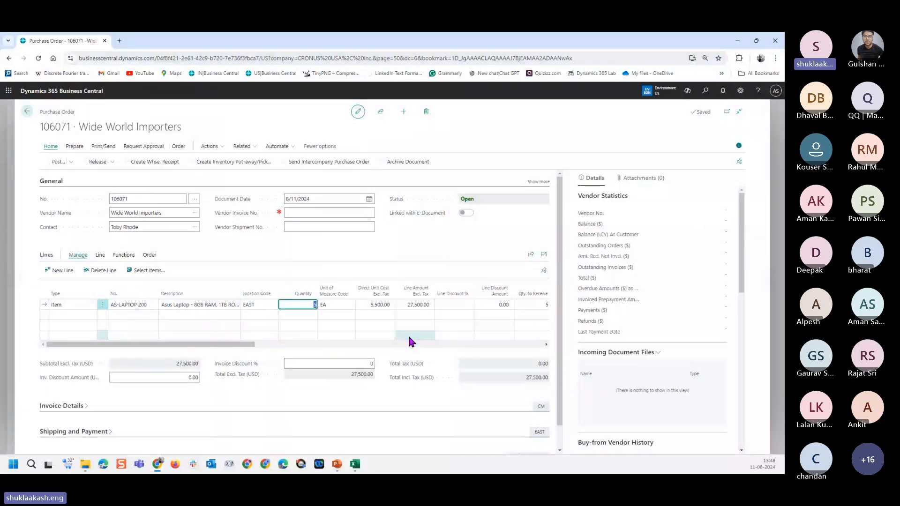
key("ctrl+F9")
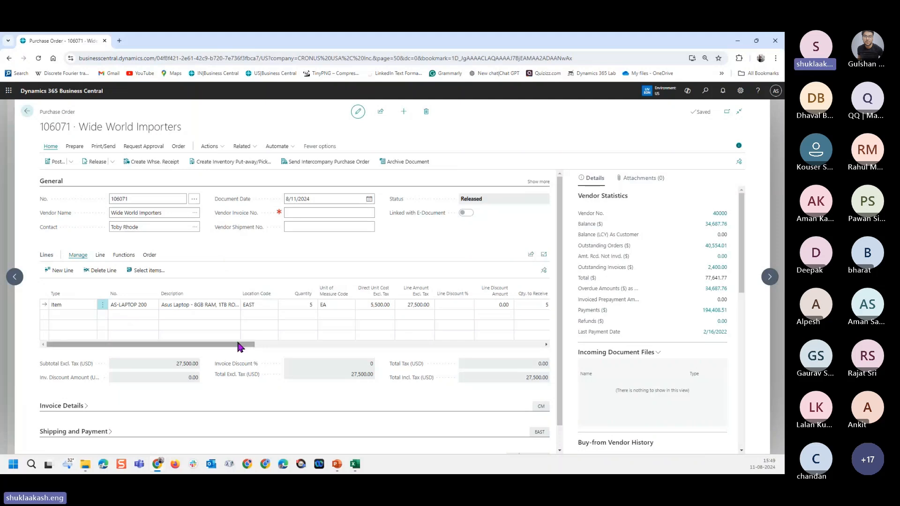
Check the laptop line's quantities and post the purchase order with the Receive option
left_click_drag(237, 345, 365, 346)
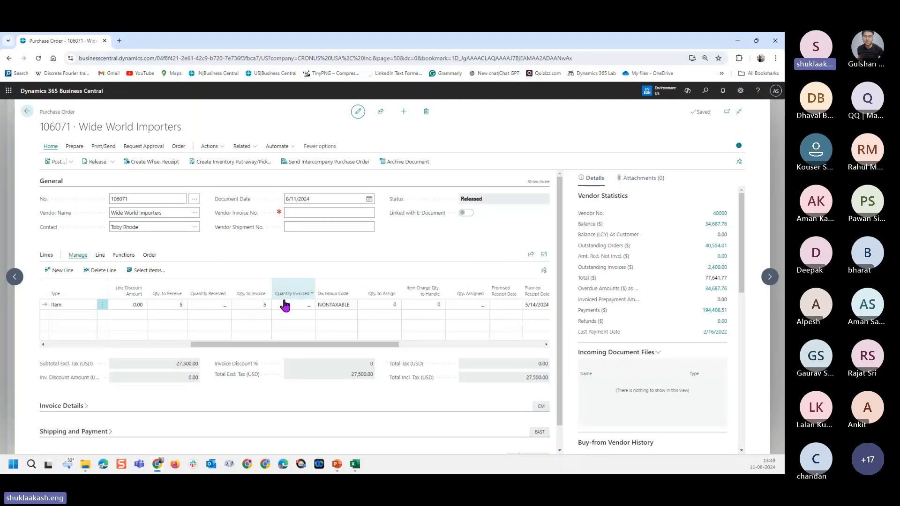
left_click(71, 162)
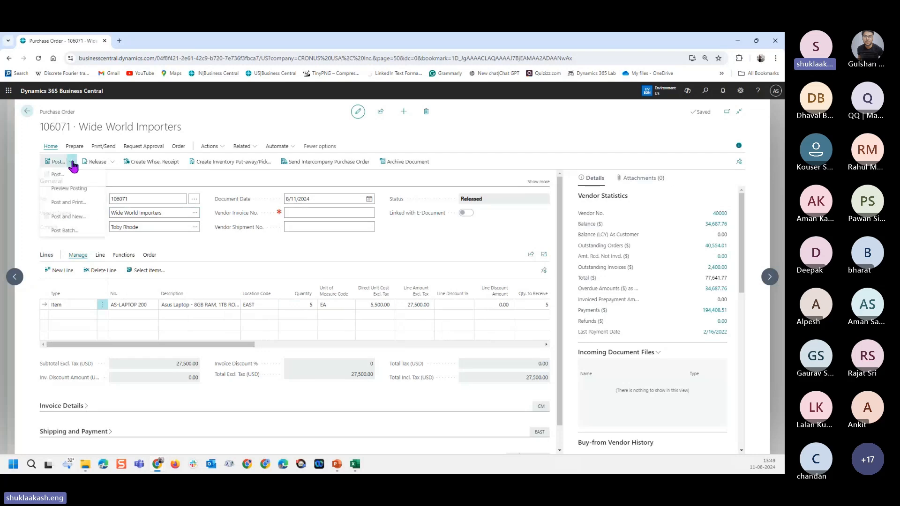
left_click(57, 176)
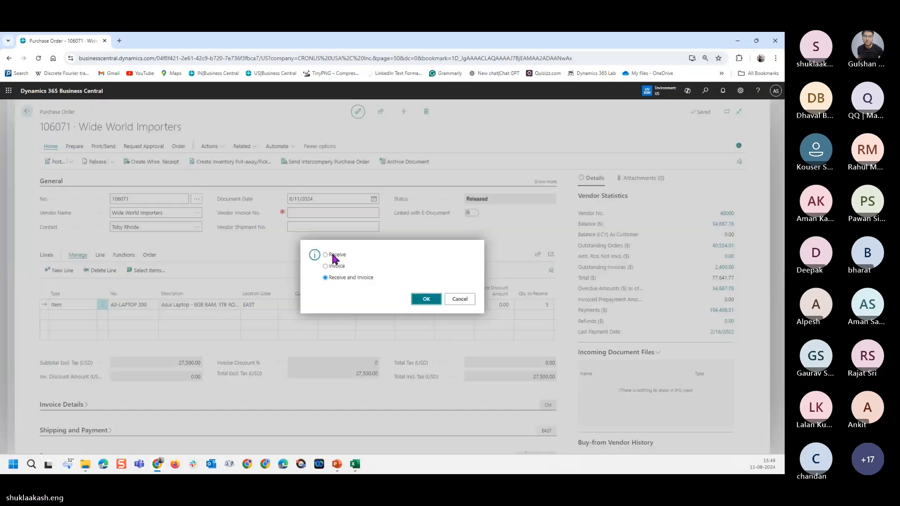
left_click(334, 257)
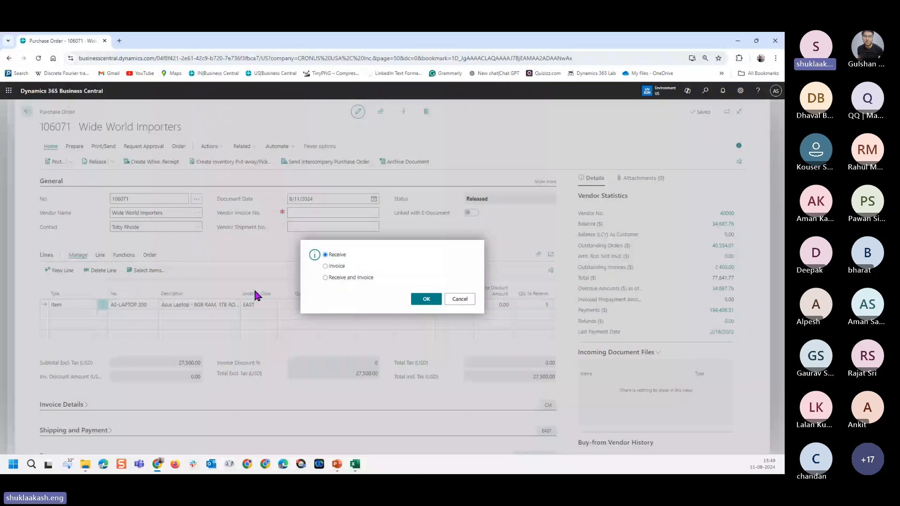
left_click(432, 306)
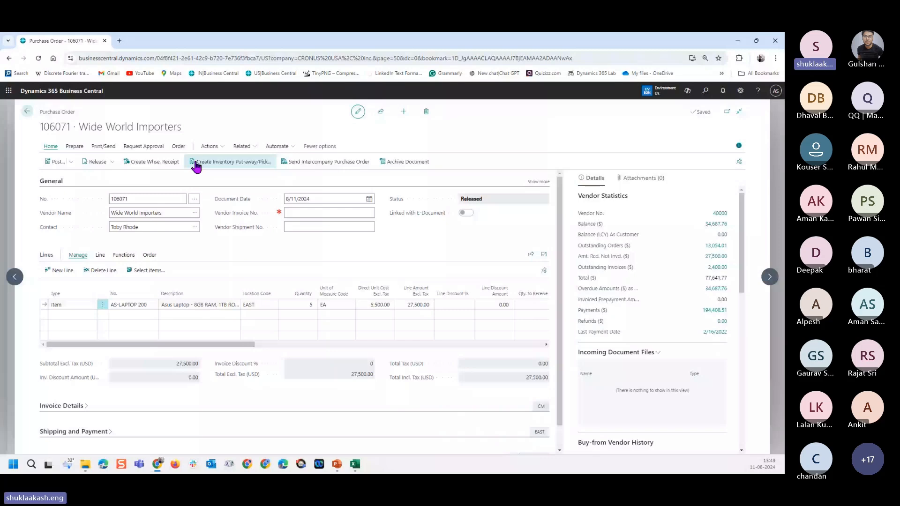
Review the laptop line's received and invoiced quantities and open the posted receipt lines behind Quantity Received, enlarged
left_click_drag(191, 344, 305, 350)
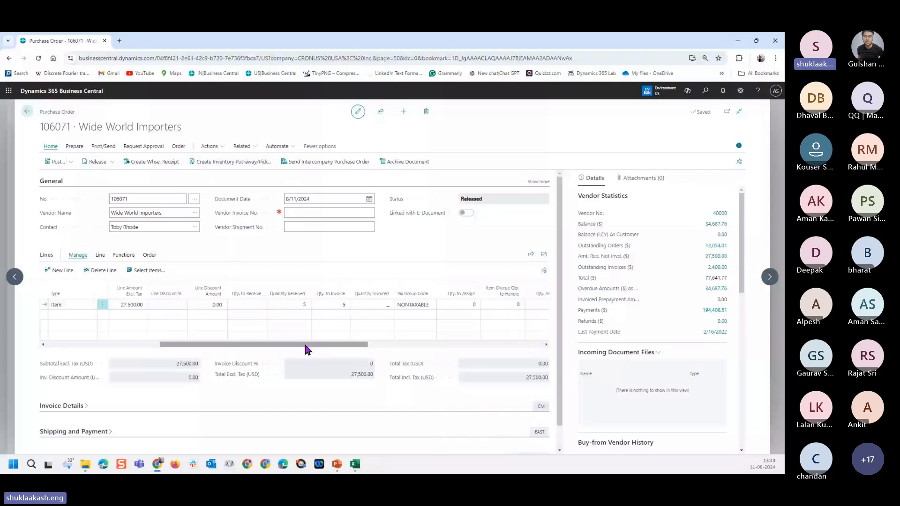
left_click(252, 305)
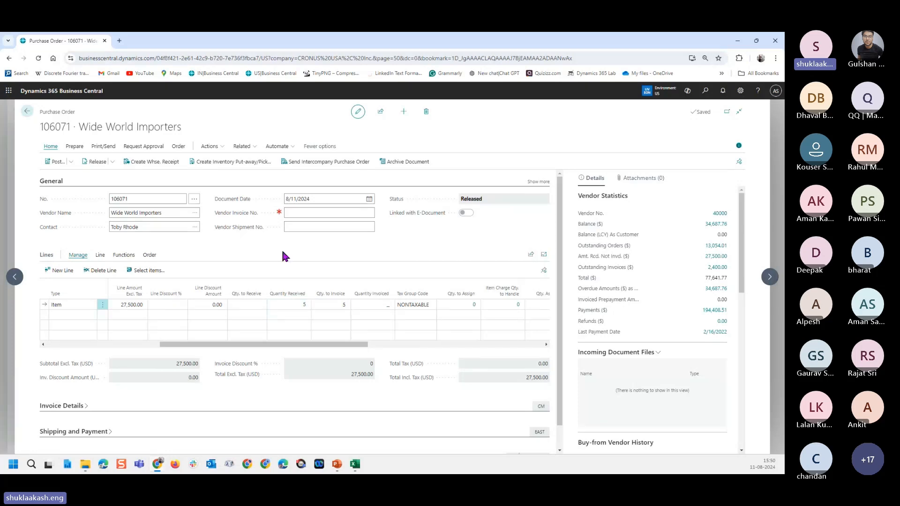
left_click(304, 306)
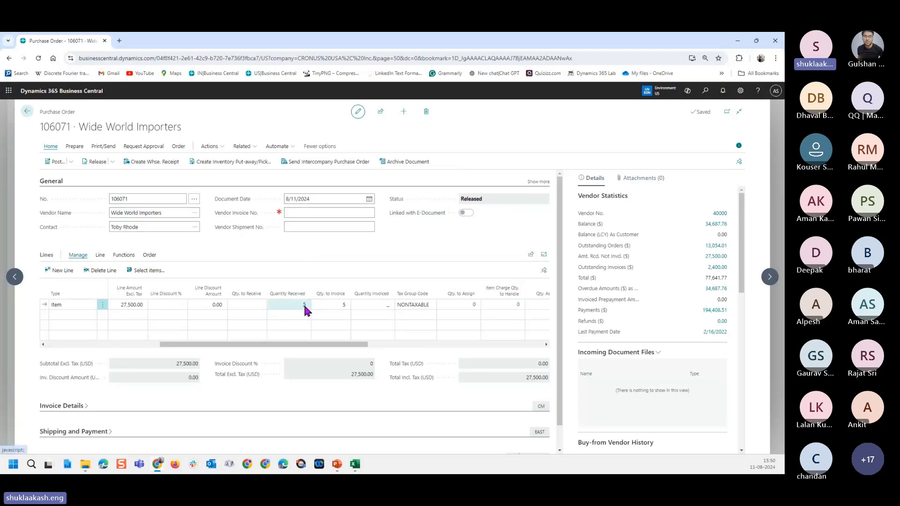
left_click(525, 126)
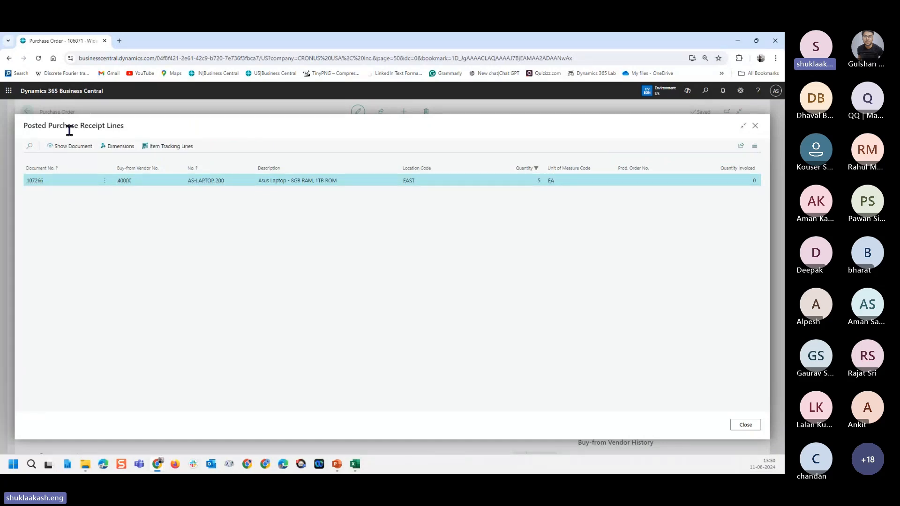
Show the posted purchase receipt document, examine its header and laptop line, and return to the purchase order
left_click(65, 148)
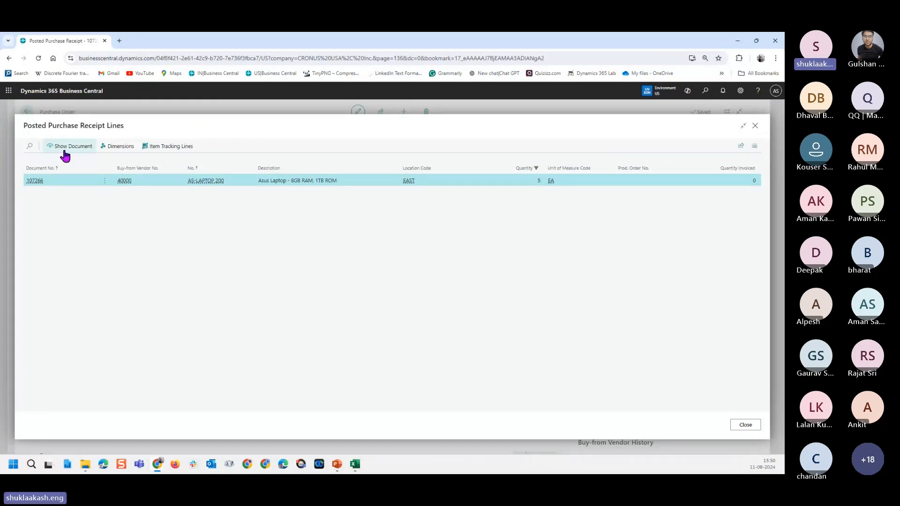
scroll(394, 353, "down", 2)
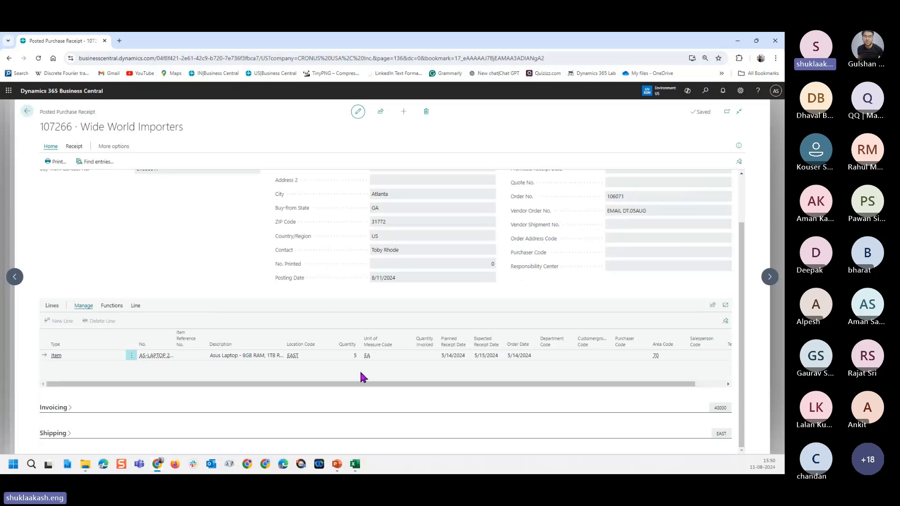
scroll(474, 325, "up", 2)
scroll(474, 325, "down", 2)
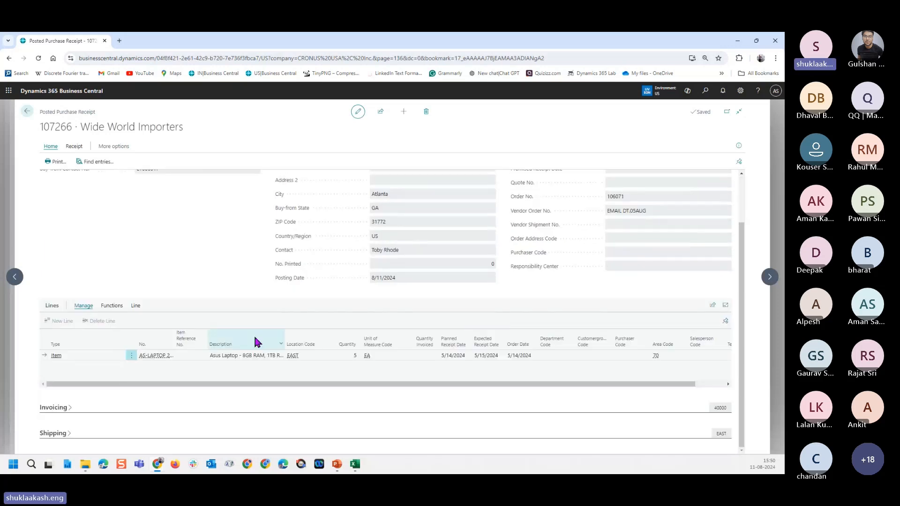
scroll(234, 337, "up", 2)
left_click(26, 112)
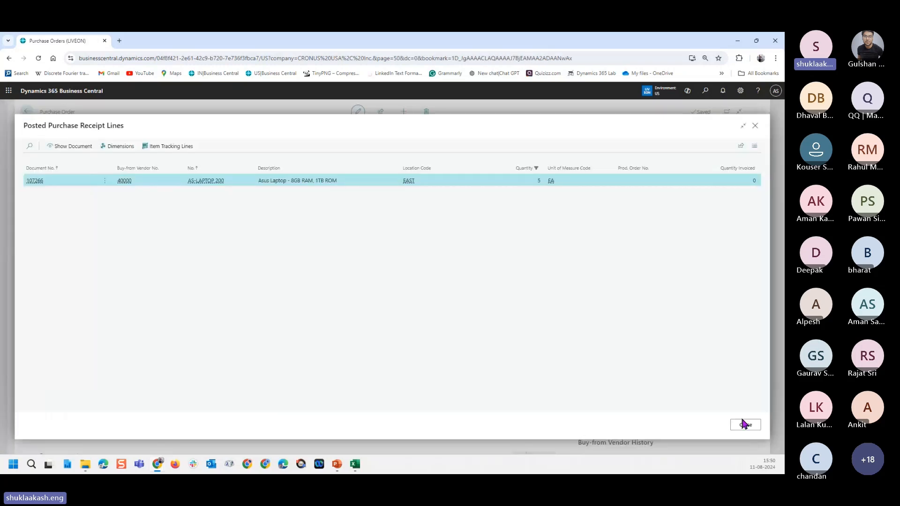
left_click(746, 425)
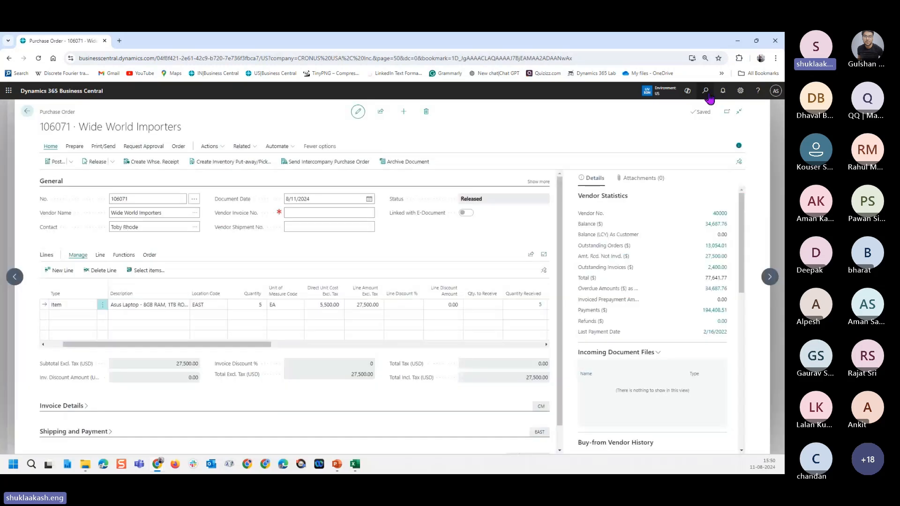
Open the list of posted purchase receipts related to the purchase order
left_click(706, 91)
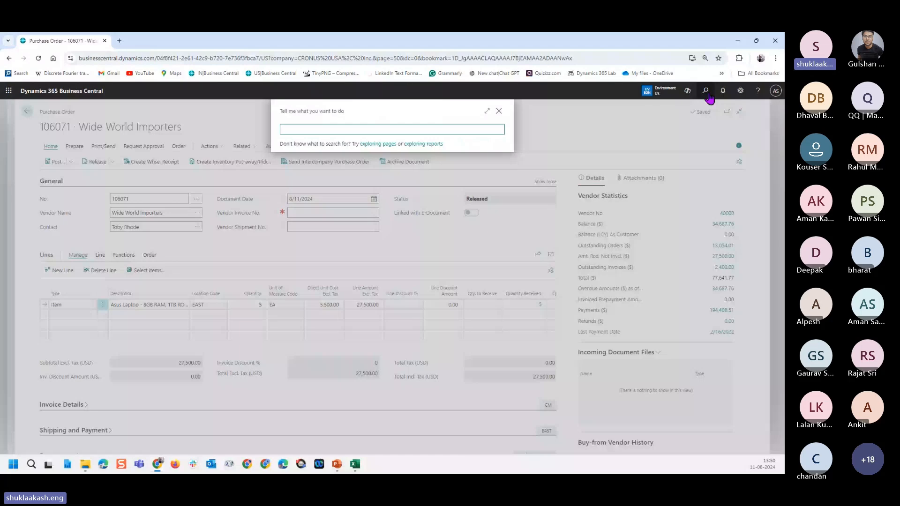
key("Escape")
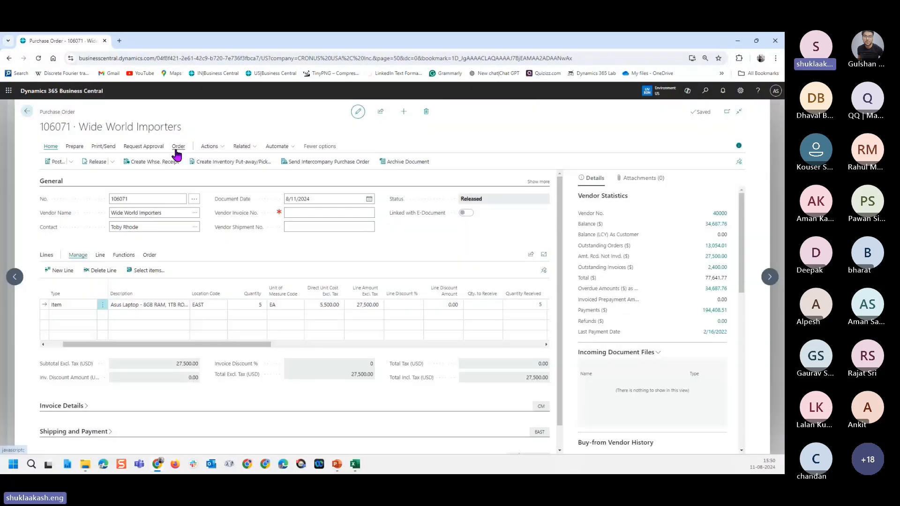
left_click(178, 147)
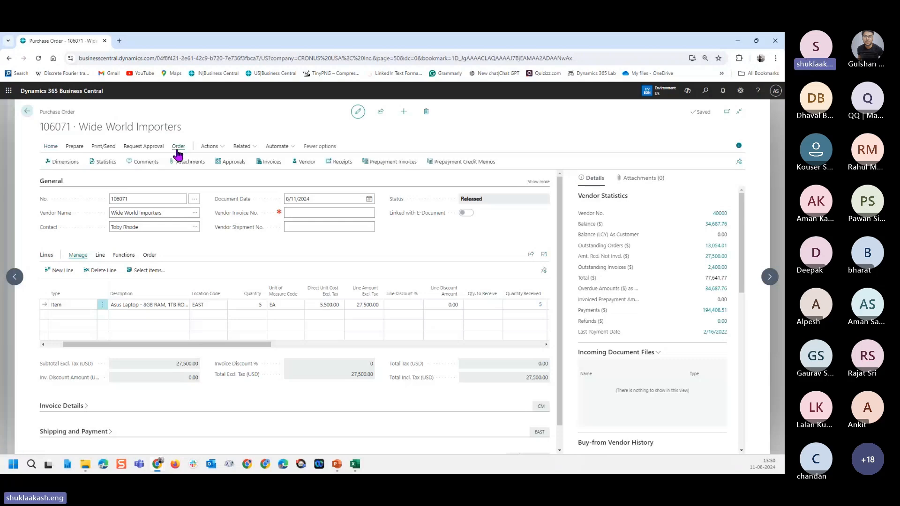
left_click(333, 161)
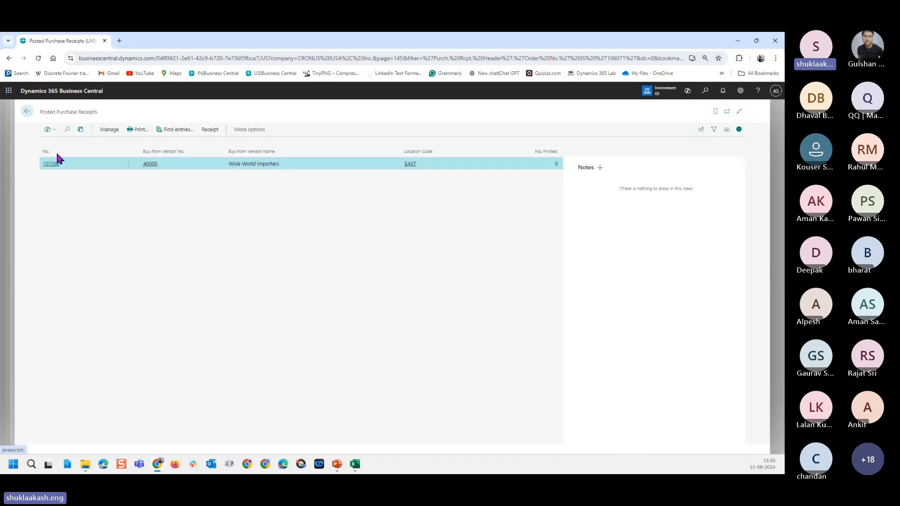
left_click_drag(39, 111, 99, 112)
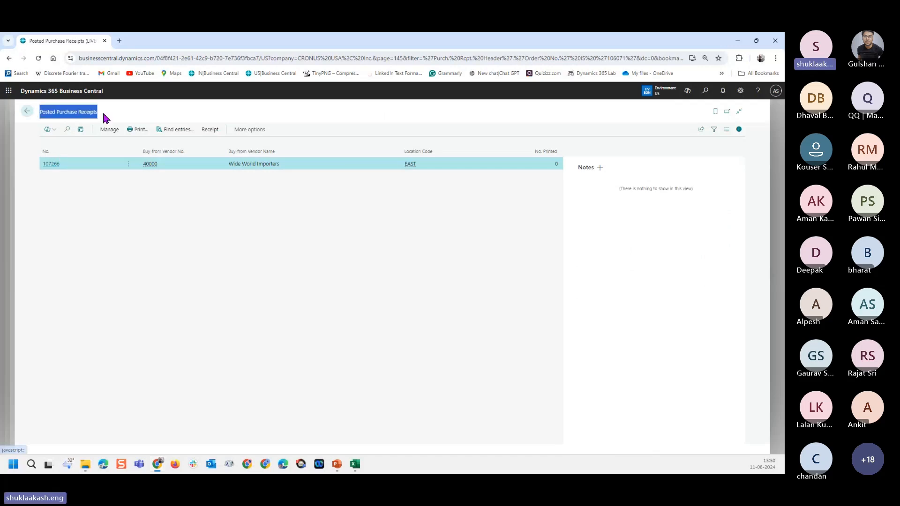
left_click(143, 242)
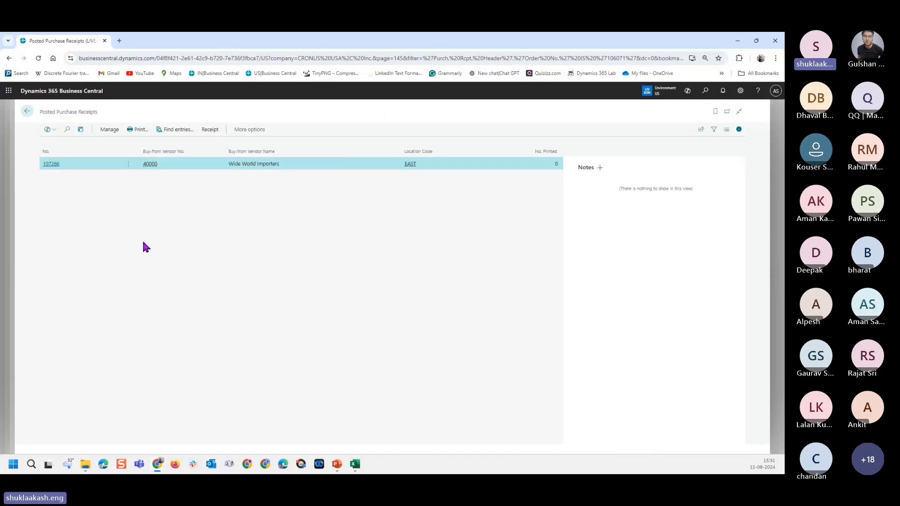
left_click_drag(41, 112, 102, 113)
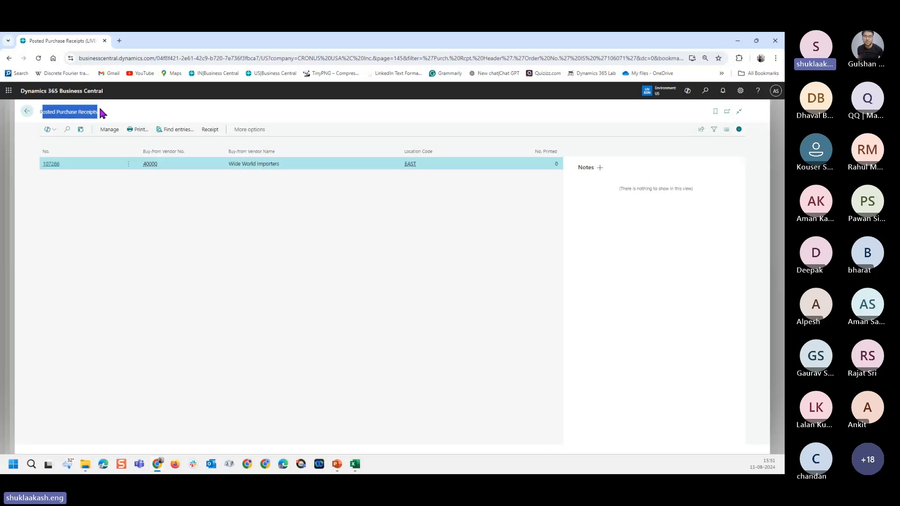
left_click(117, 193)
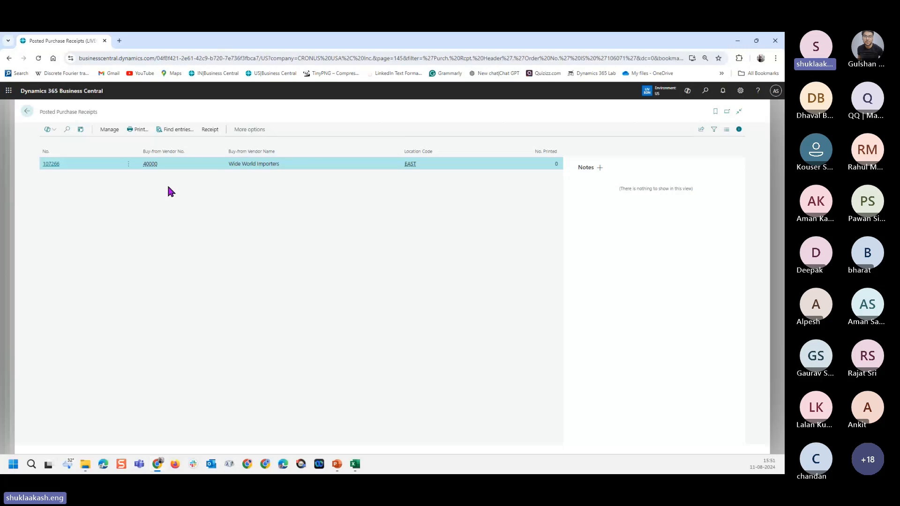
Inspect the Posted Purchase Receipts page's source table and page filters, and close the inspection
key("ctrl+alt+F1")
left_click(761, 226)
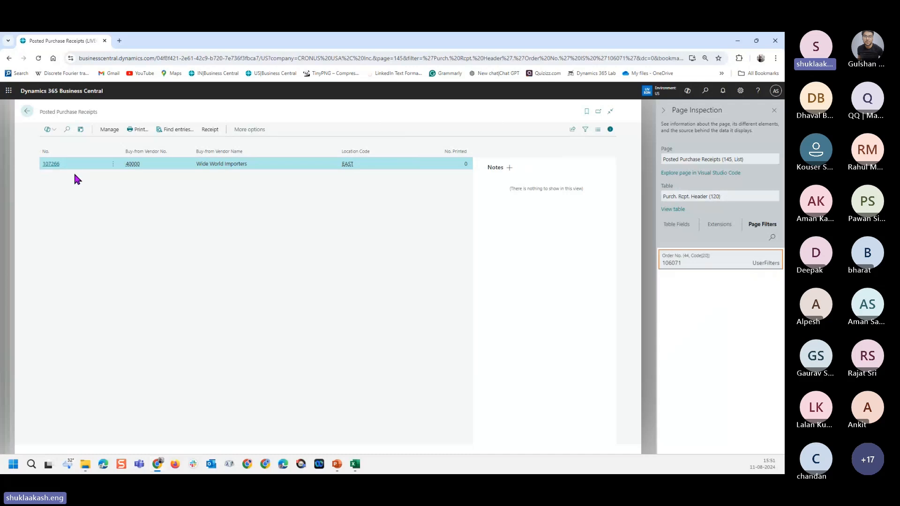
key("ctrl+alt+F1")
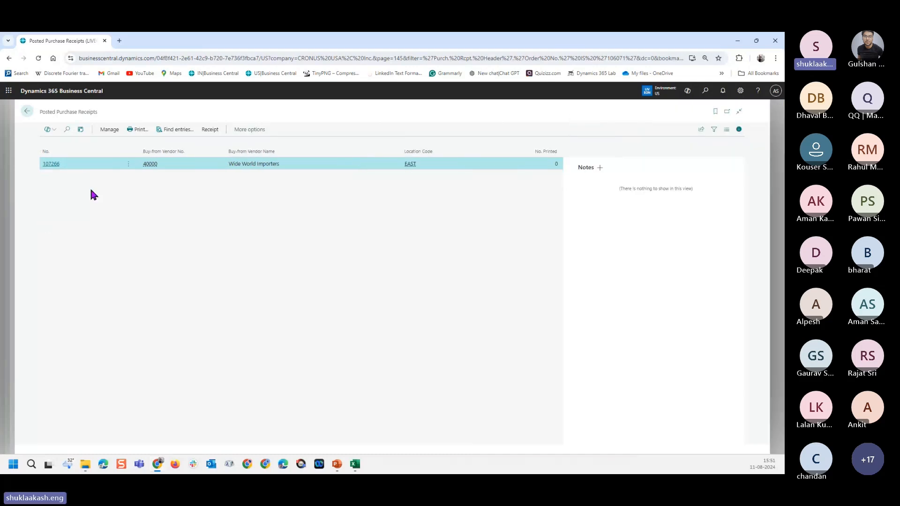
Open the Wide World Importers receipt from the list, examine its laptop line, and return to the purchase order
left_click(50, 165)
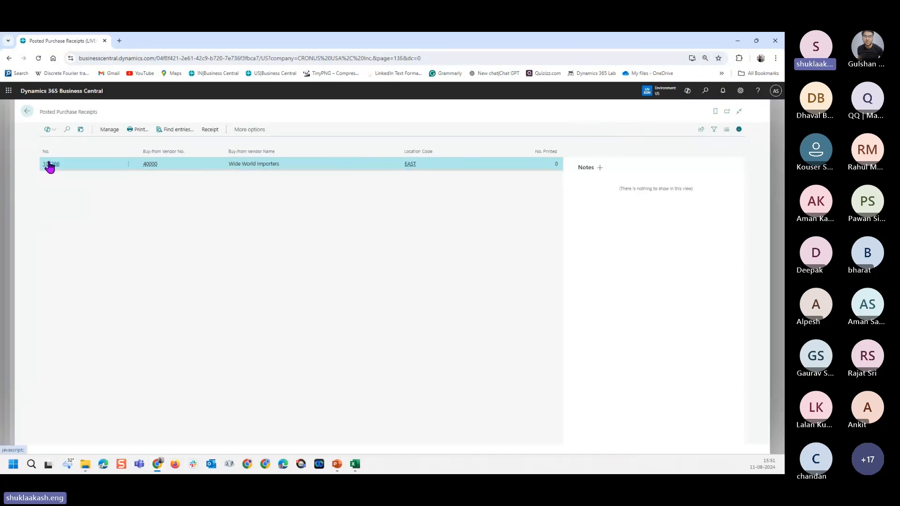
scroll(404, 301, "down", 2)
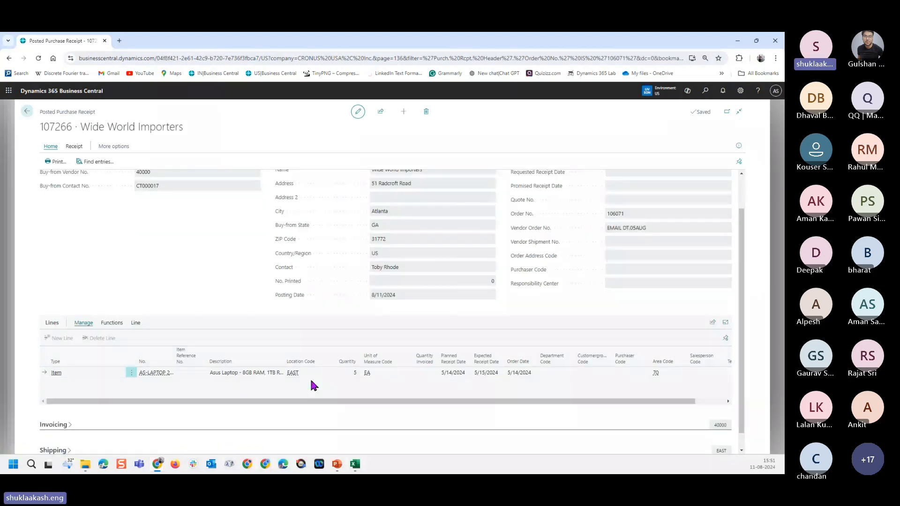
left_click(27, 113)
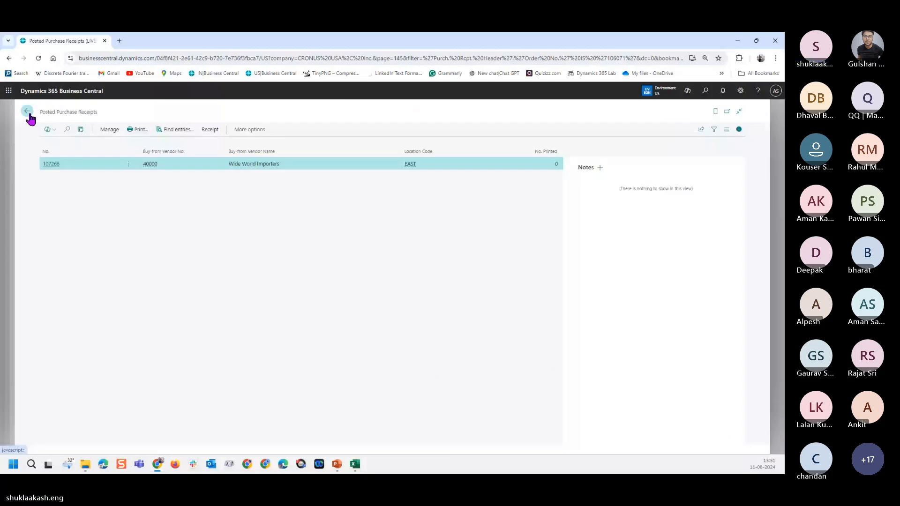
left_click(27, 113)
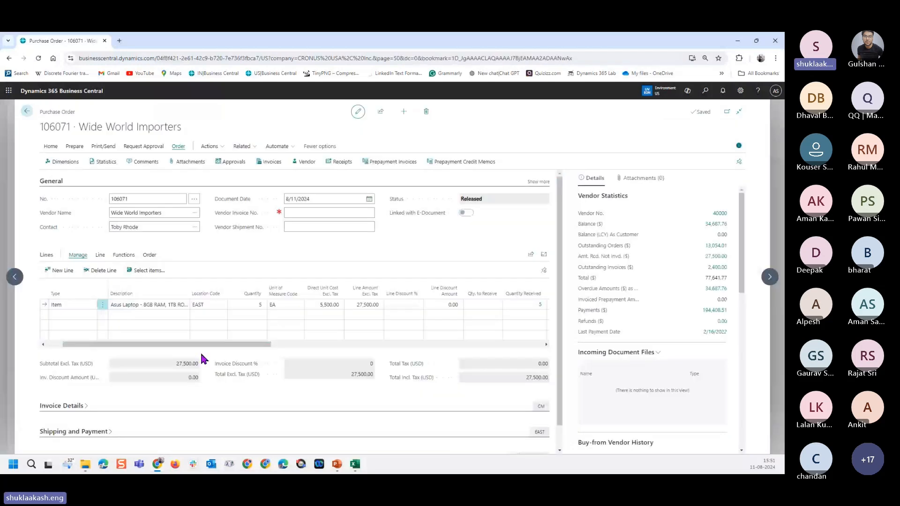
Try to post the purchase order with the Invoice option and open the full text of the error
left_click(49, 144)
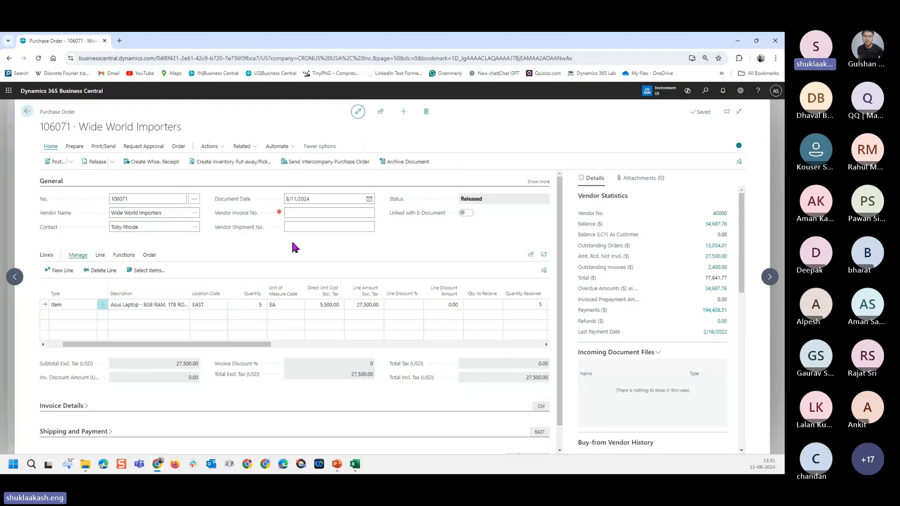
left_click(71, 162)
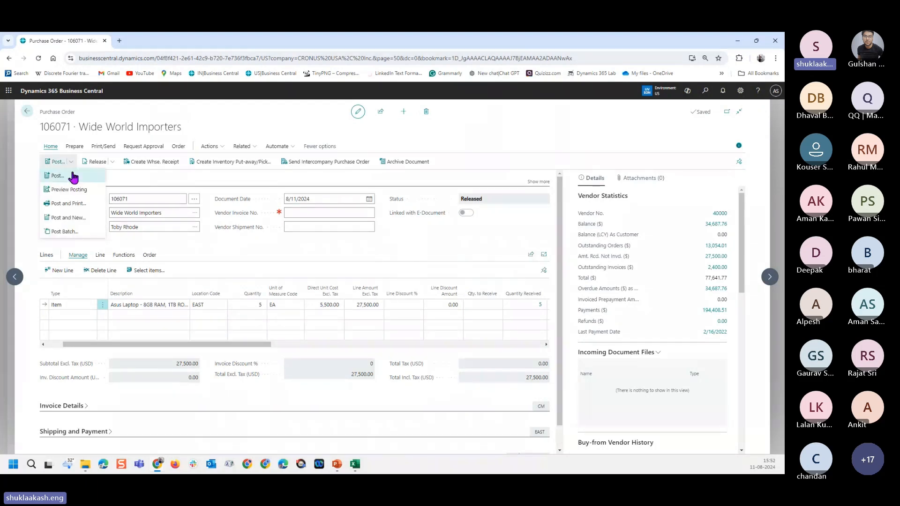
left_click(72, 177)
left_click(337, 266)
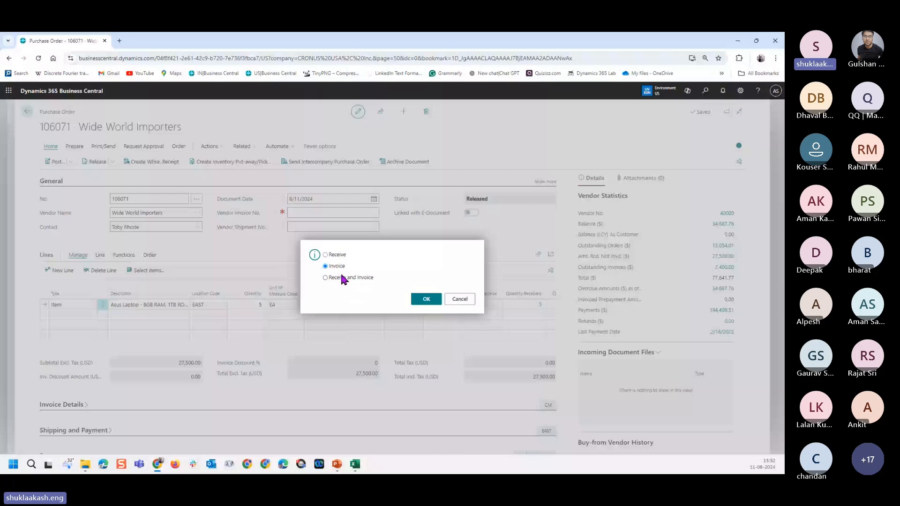
left_click(348, 278)
left_click(339, 255)
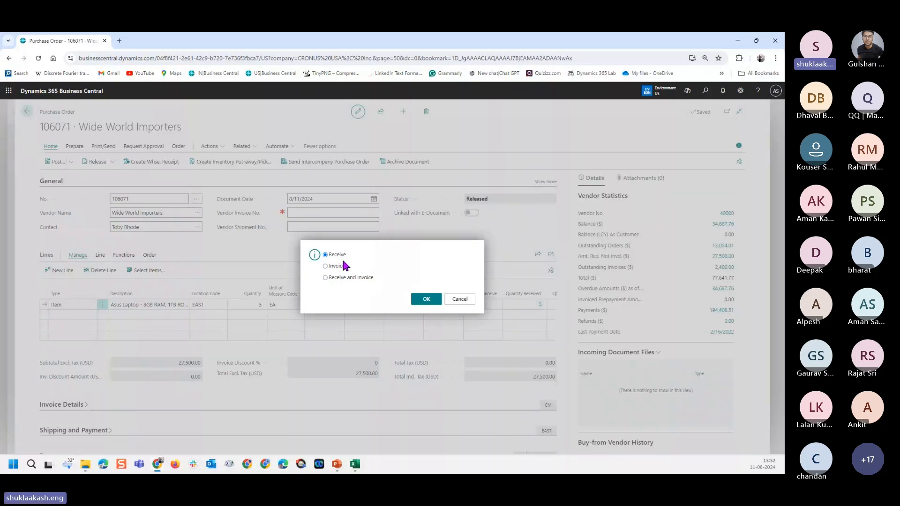
left_click(342, 266)
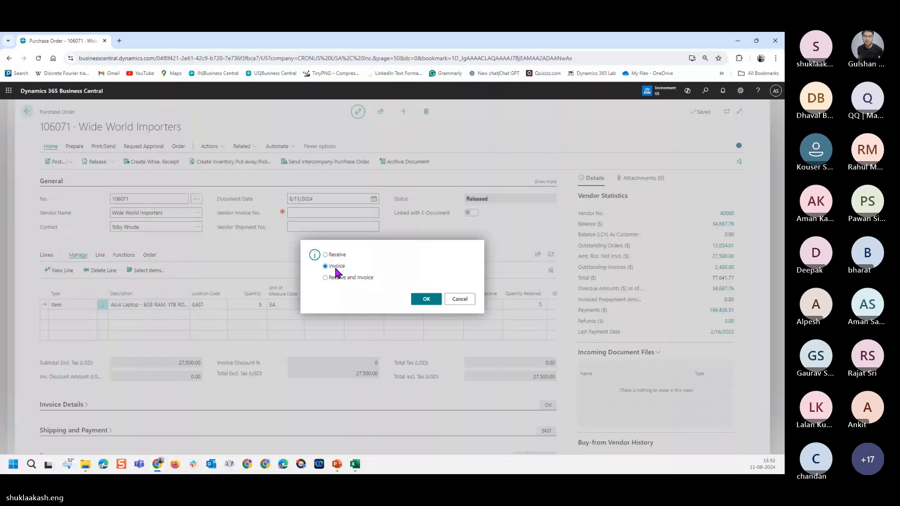
key("Return")
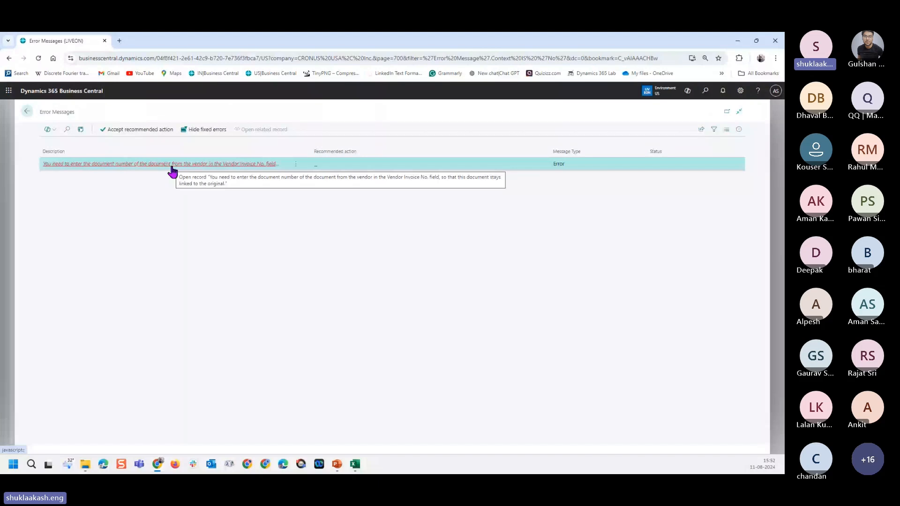
left_click(171, 165)
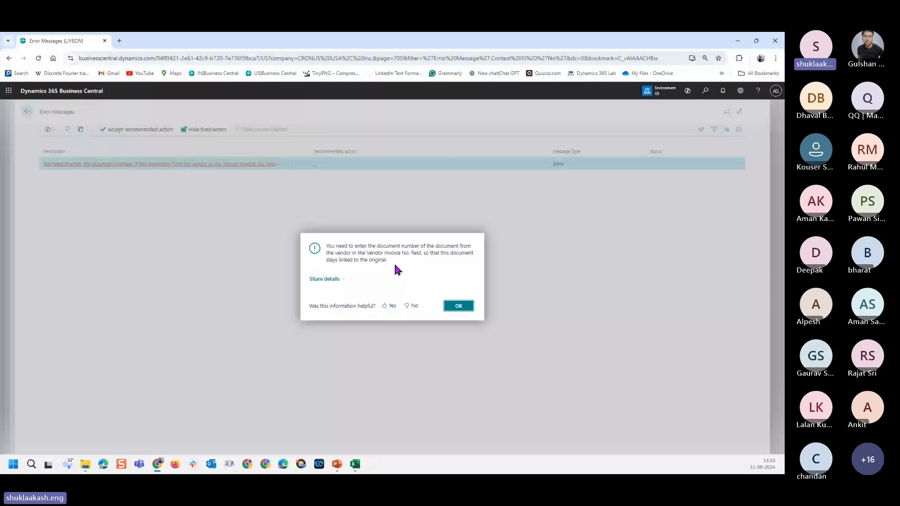
Close the error messages, return to the purchase order, and set its Vendor Invoice No. to WWI-56748
key("Escape")
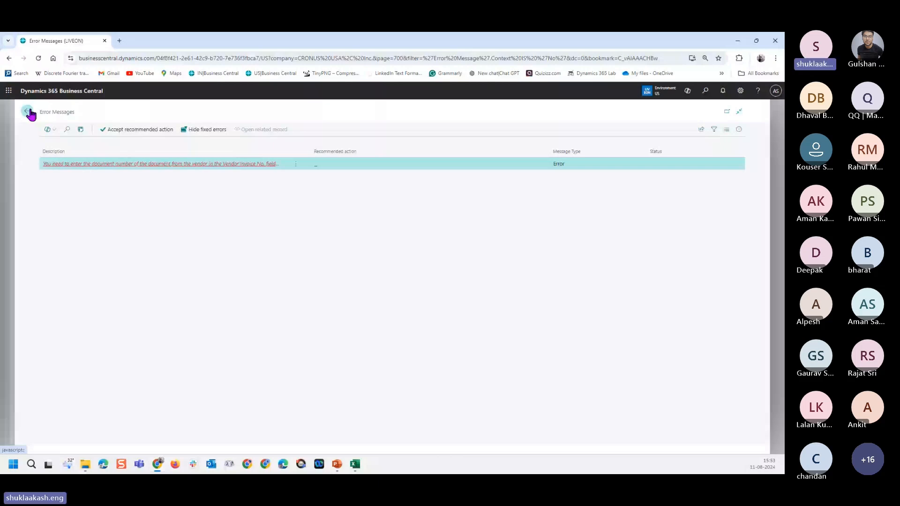
left_click(27, 111)
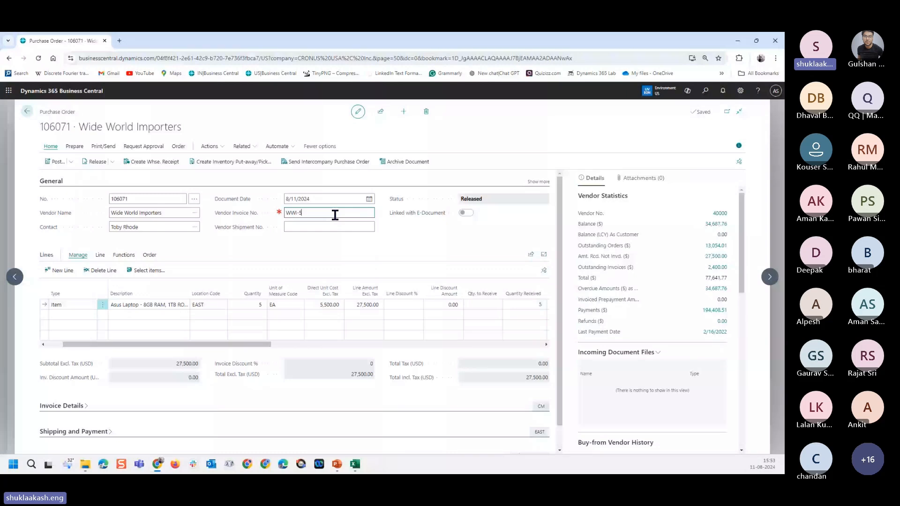
left_click(335, 215)
type("WWI-56748")
key("Tab")
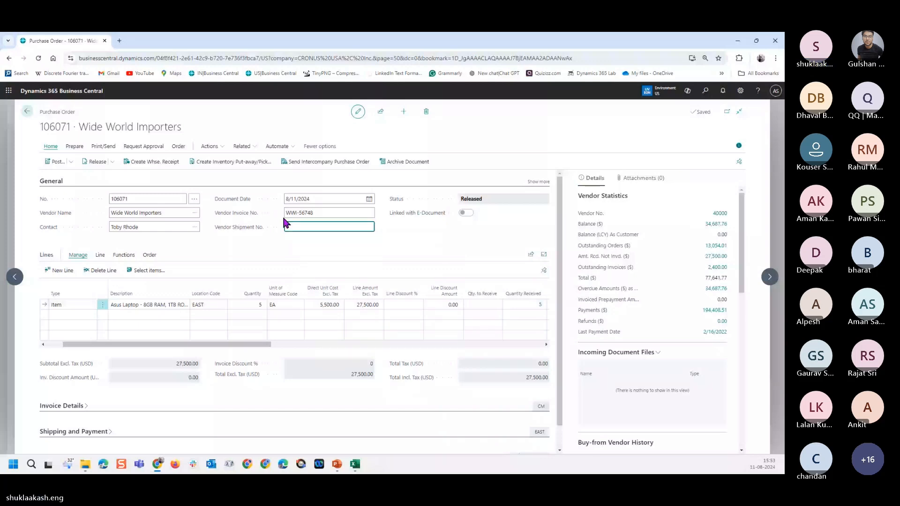
Post the purchase order with the Invoice option, read the posting message, and open the posted purchase invoice
left_click(55, 164)
left_click(426, 302)
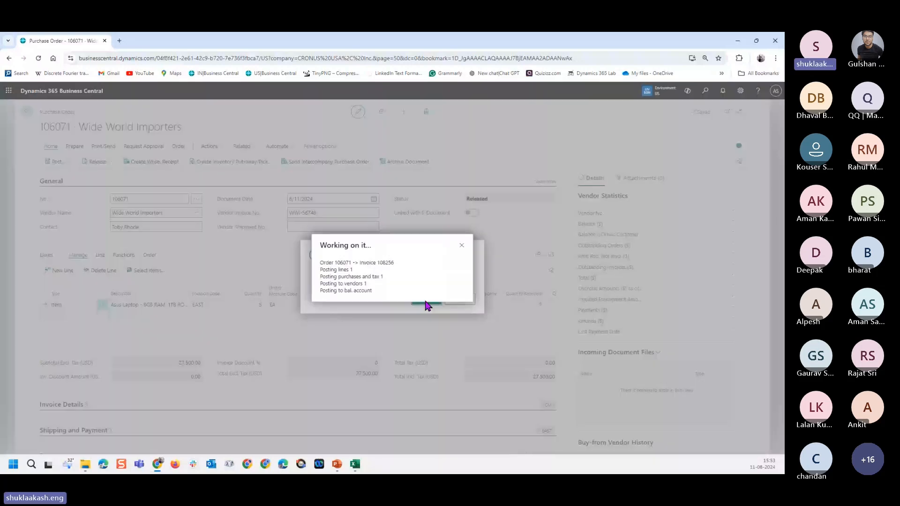
left_click_drag(327, 256, 391, 263)
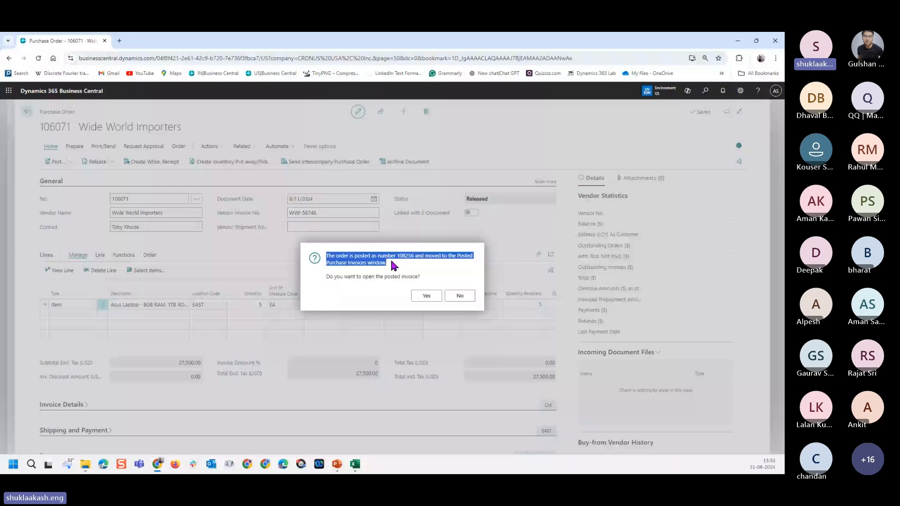
double_click(411, 255)
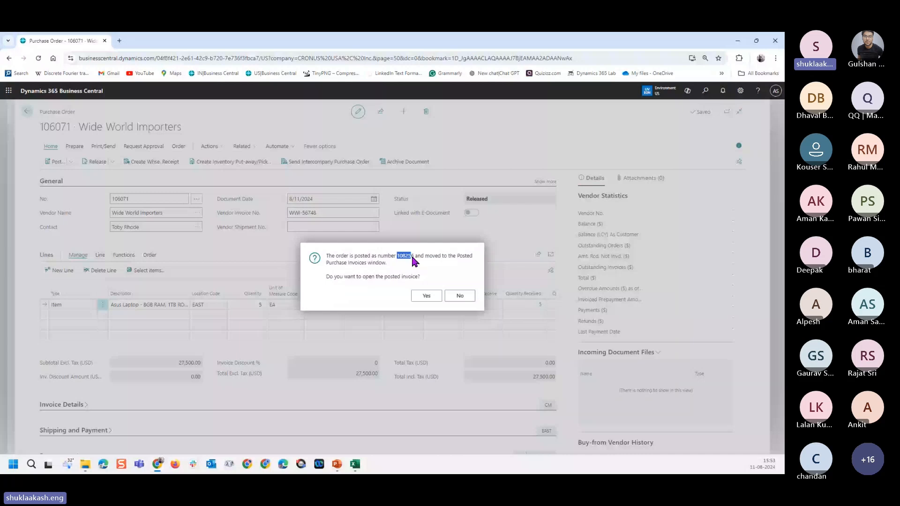
left_click_drag(348, 277, 404, 278)
left_click(404, 277)
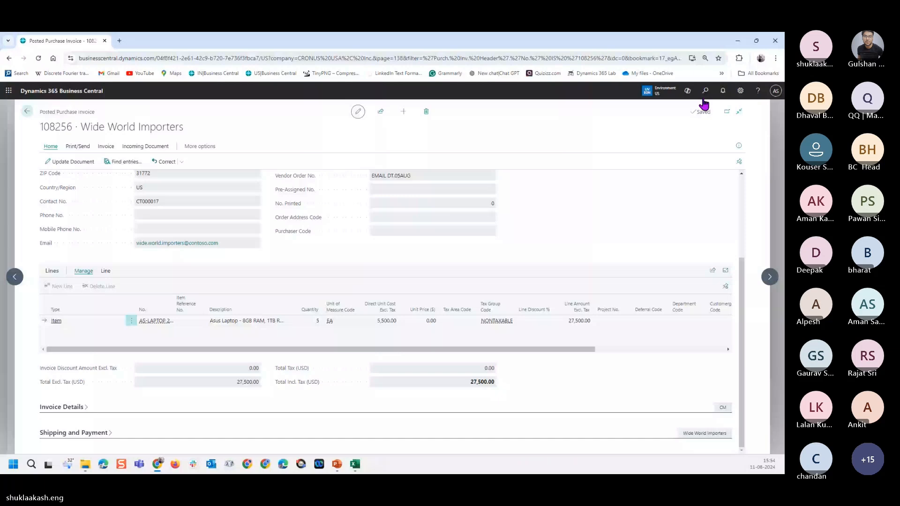
Open the Purchase Orders list, search it for the invoiced order's number, and clear the search
left_click(705, 101)
type("purchase order")
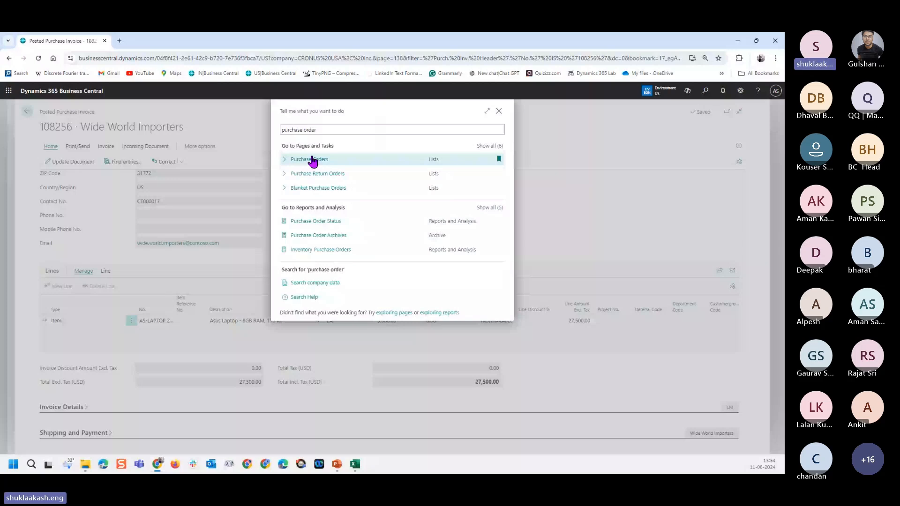
left_click(310, 160)
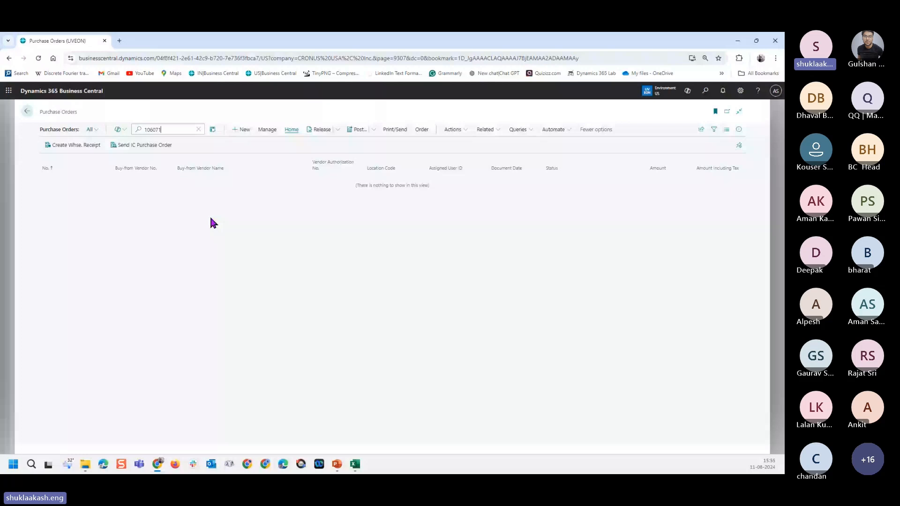
key("Escape")
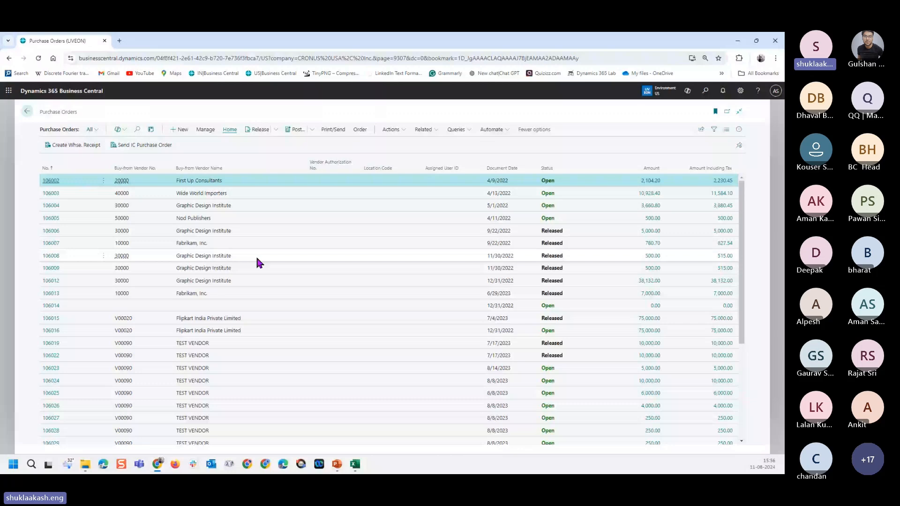
Open the Delete Invoiced Purchase Orders task, examine its purchase order and vendor filters, and close it without setting any filter
left_click(703, 93)
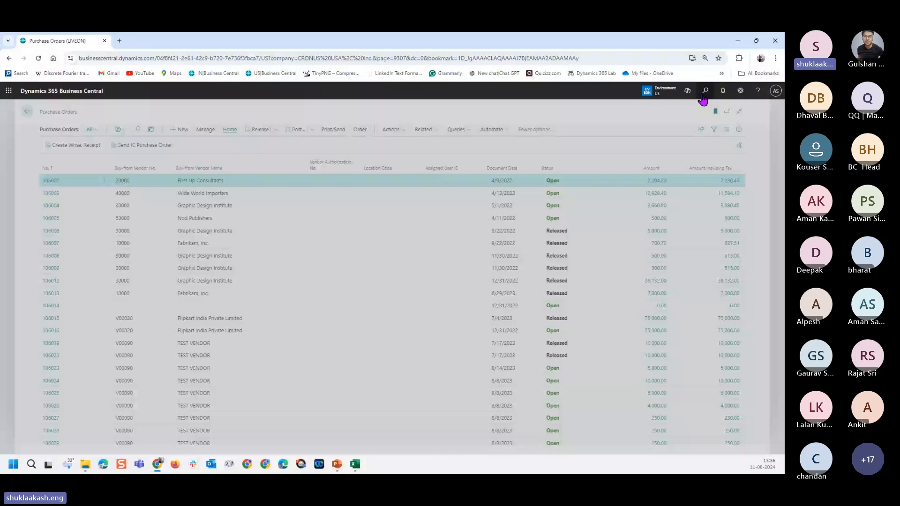
type("delete pur")
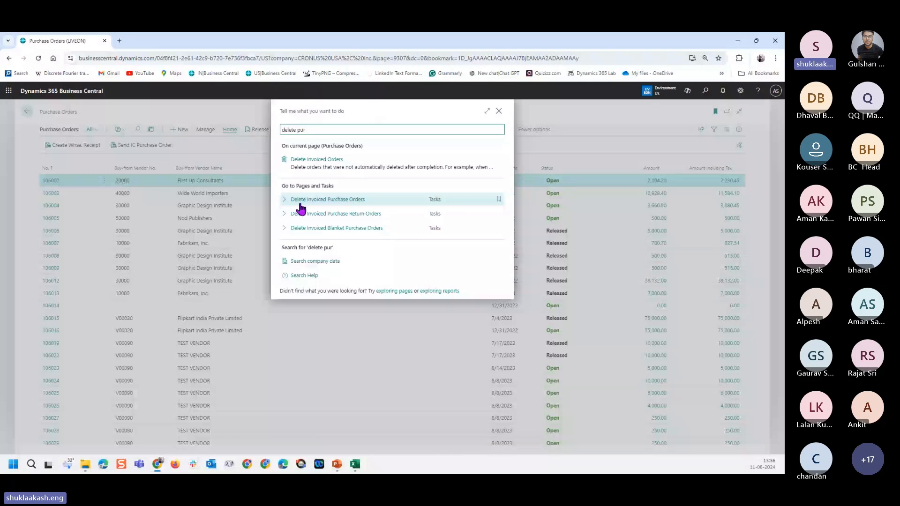
left_click(300, 201)
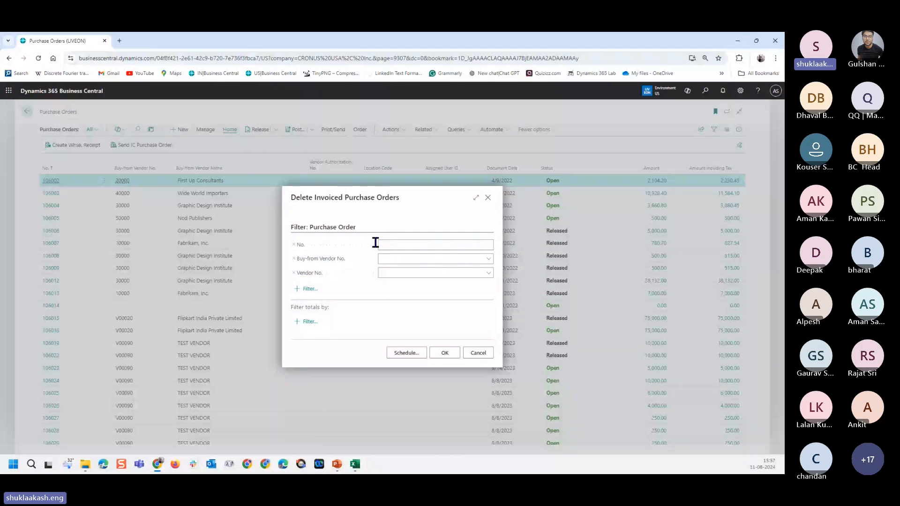
left_click(397, 259)
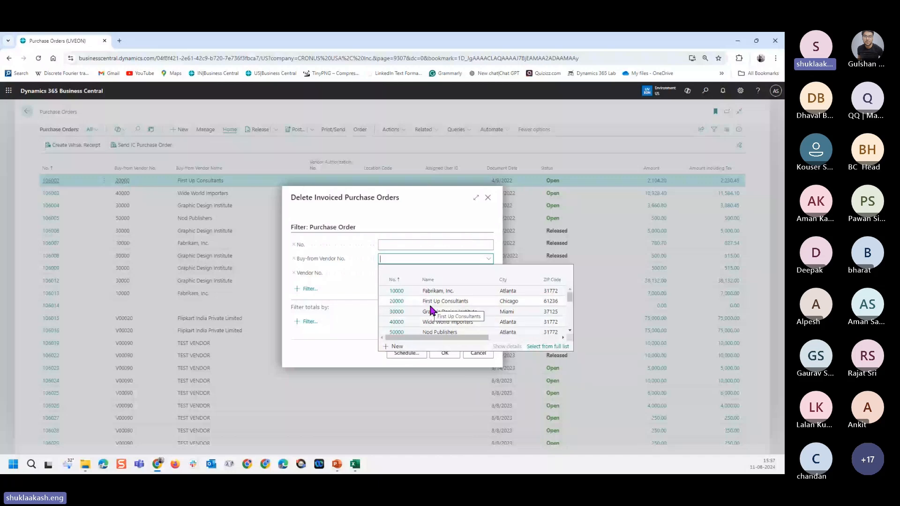
left_click(409, 320)
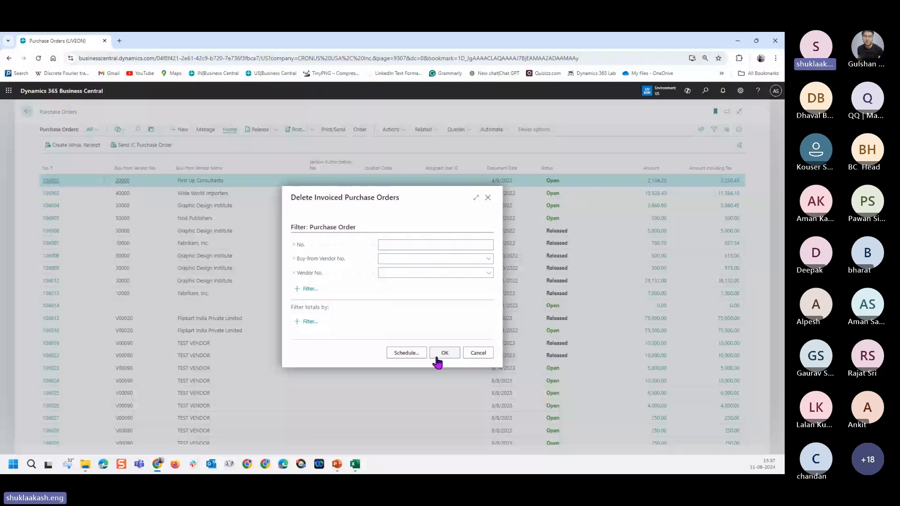
left_click(443, 354)
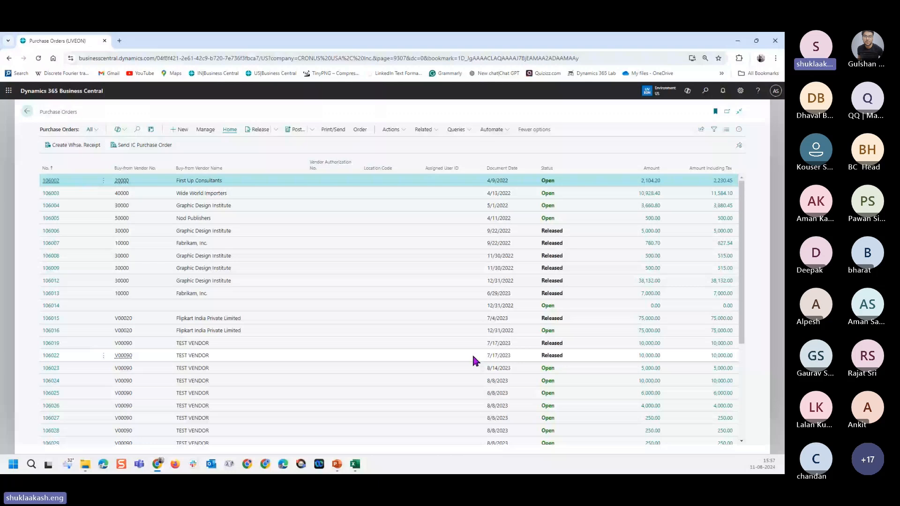
Create a Wide World Importers purchase order dated 8/11/2024 for 5 EA of AS-LAPTOP 200 at location EAST, unit cost 5,500.00
key("alt+n")
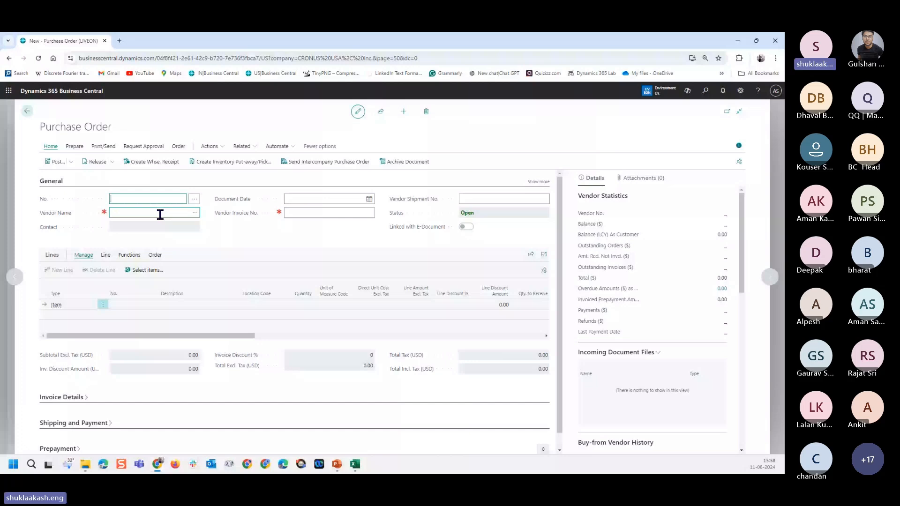
left_click(160, 214)
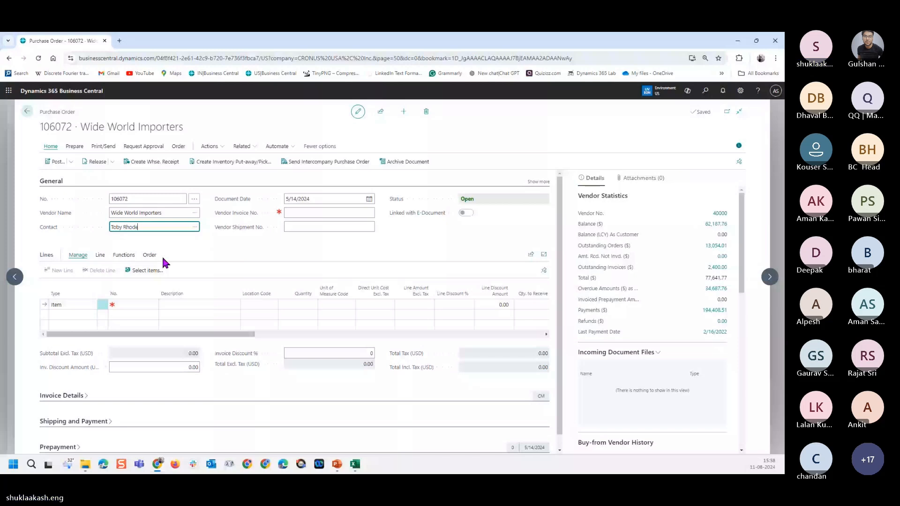
left_click(328, 202)
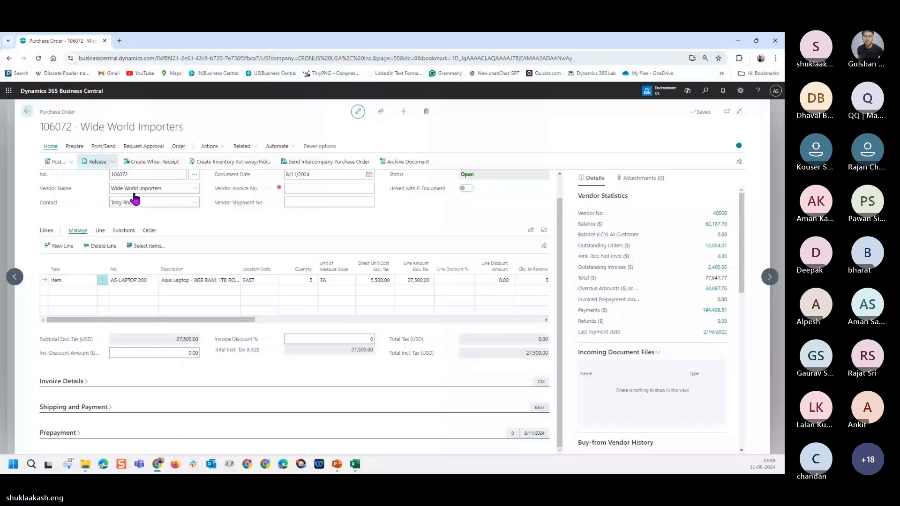
Release the new purchase order, post it with the Receive option, and check the laptop line's received and to-invoice quantities
key("F9")
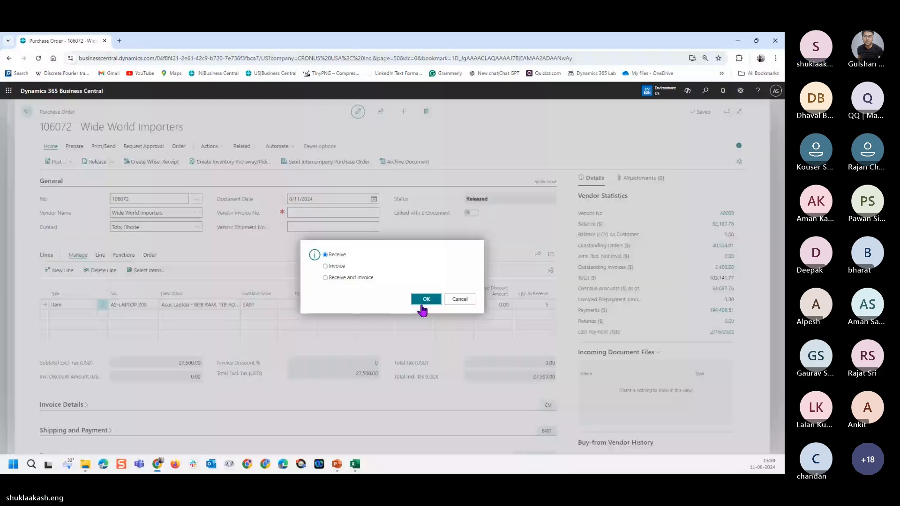
left_click(421, 306)
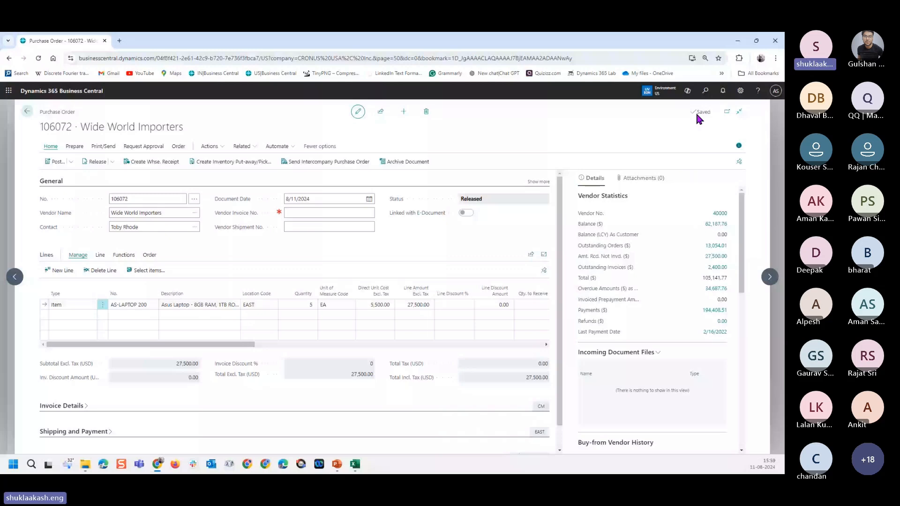
left_click_drag(232, 344, 319, 345)
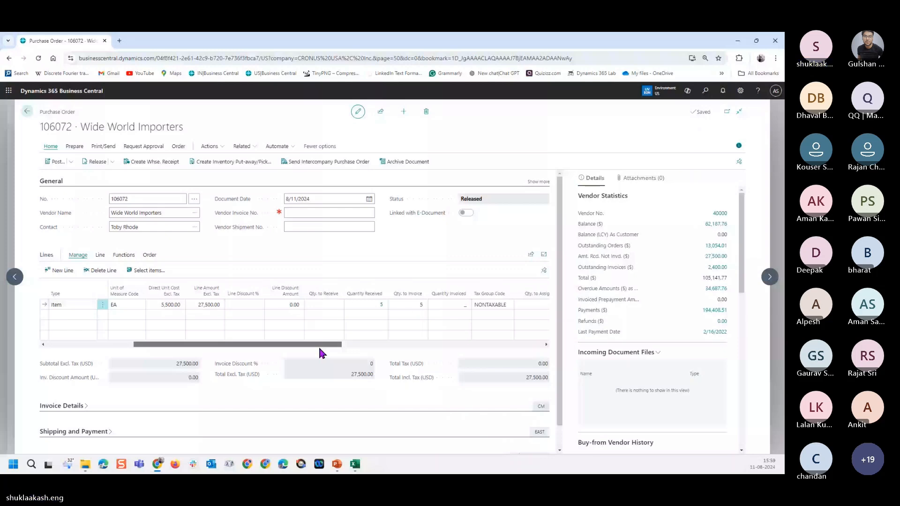
scroll(297, 336, "right", 3)
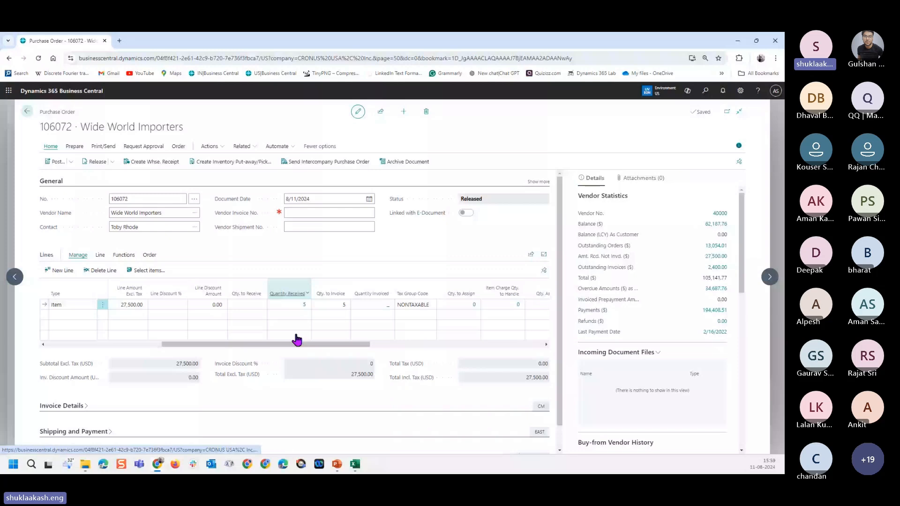
left_click(326, 305)
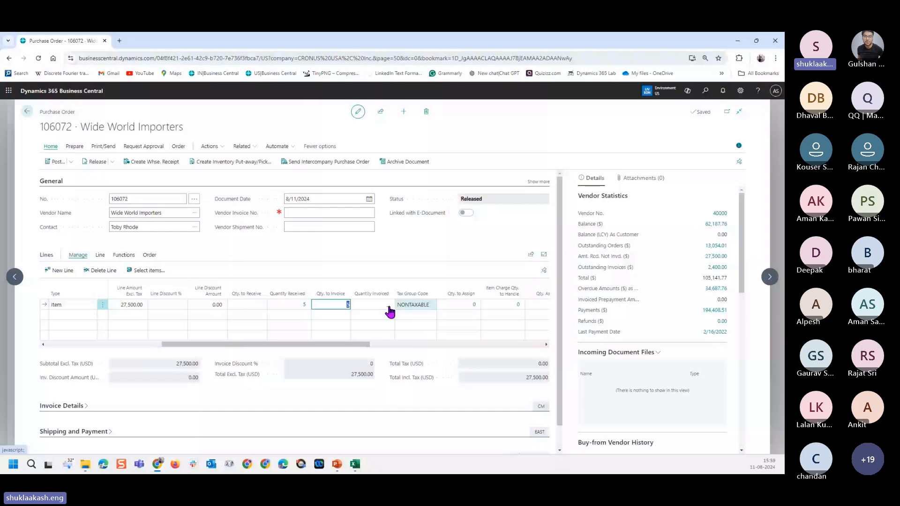
left_click(337, 237)
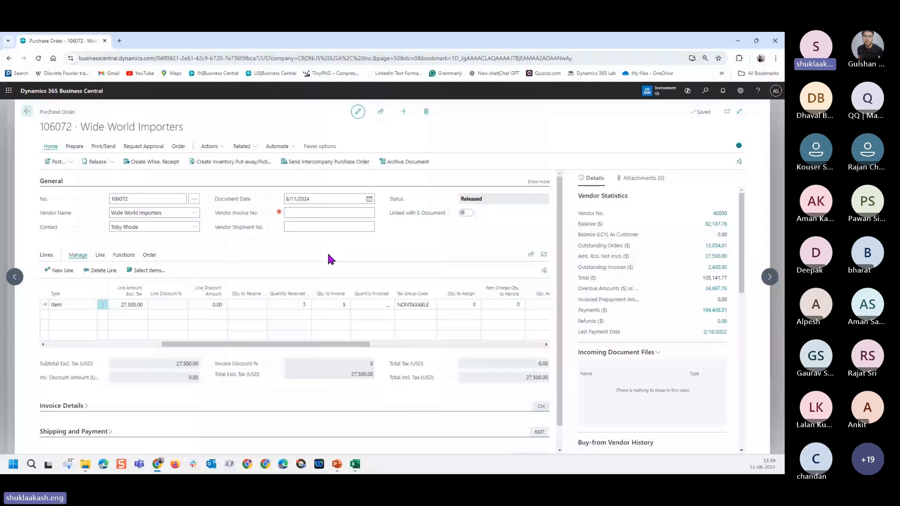
Open the Purchase Invoices list and create a new purchase invoice for vendor Wide World Importers
left_click(688, 91)
type("pu")
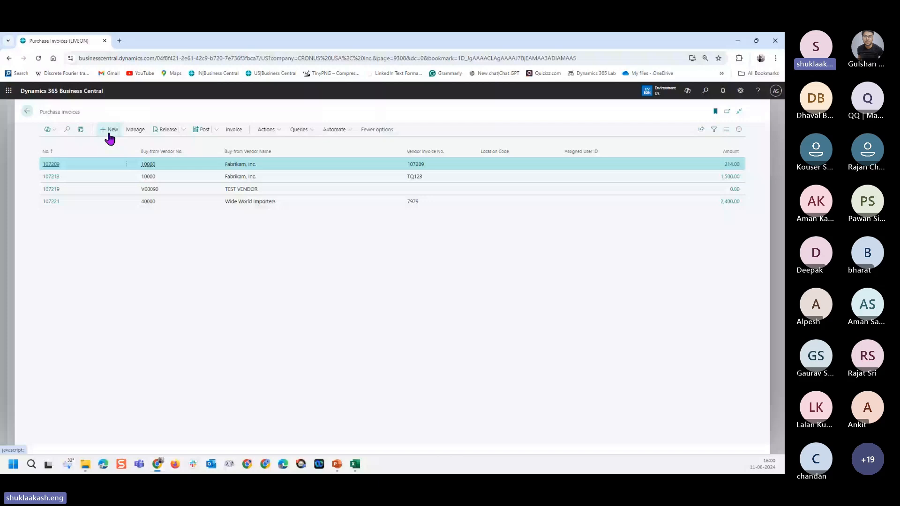
left_click(109, 133)
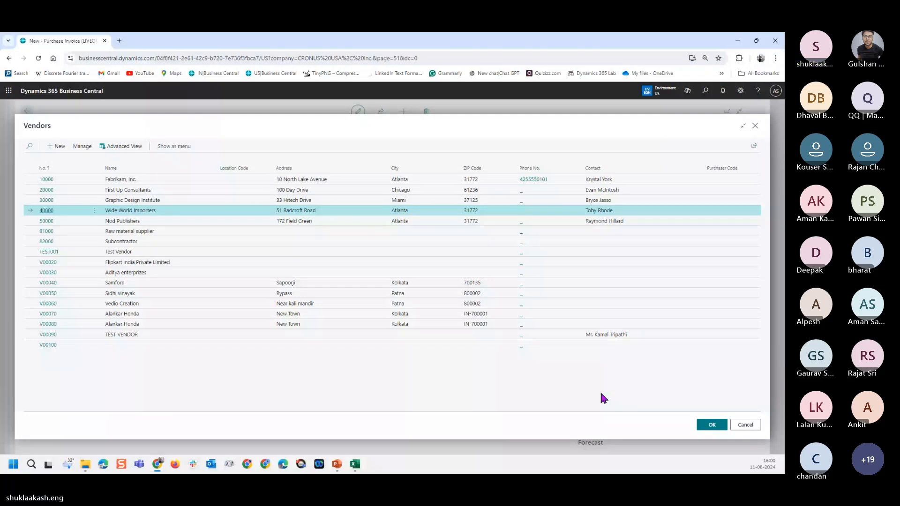
key("Return")
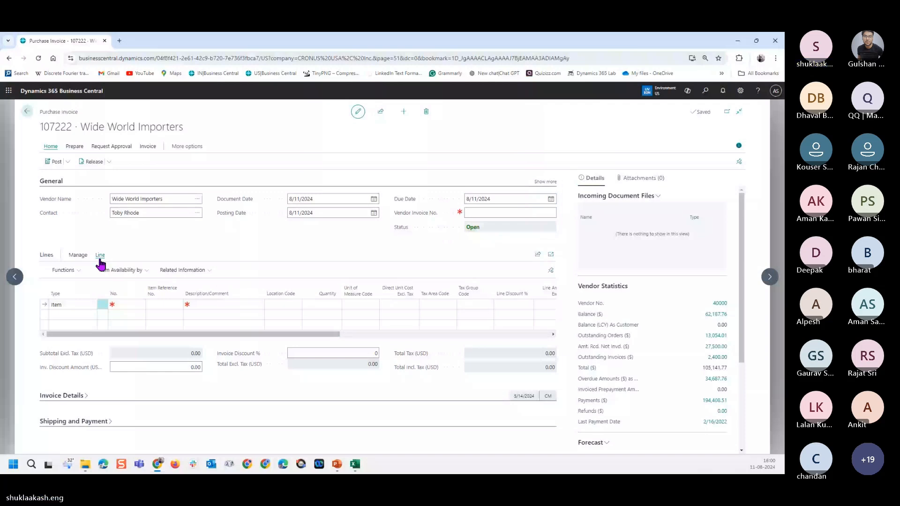
Open Get Receipt Lines from the invoice lines and check the Buy-from Vendor No. filter without changing it
left_click(64, 270)
left_click(69, 315)
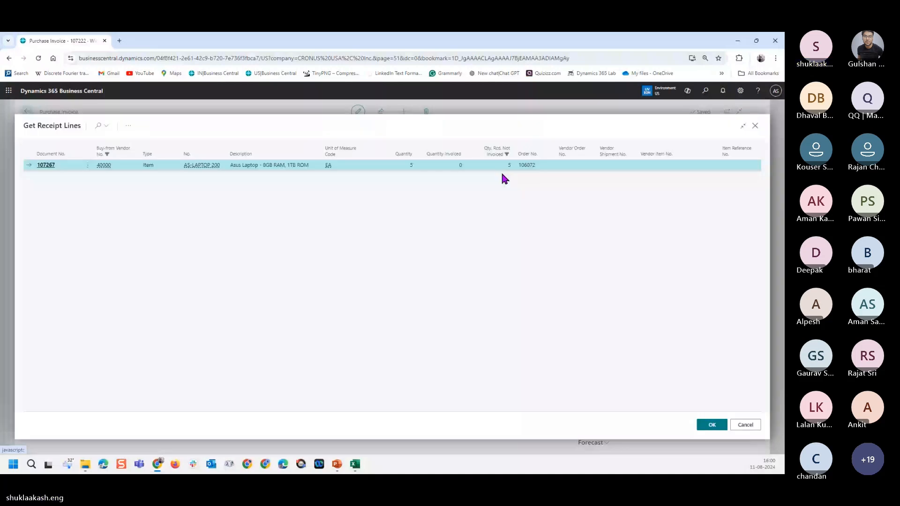
left_click(117, 154)
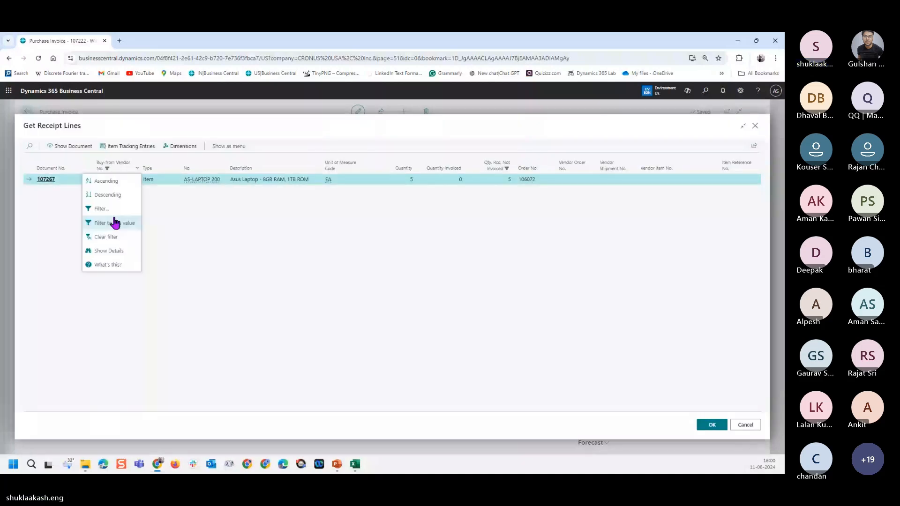
left_click(101, 208)
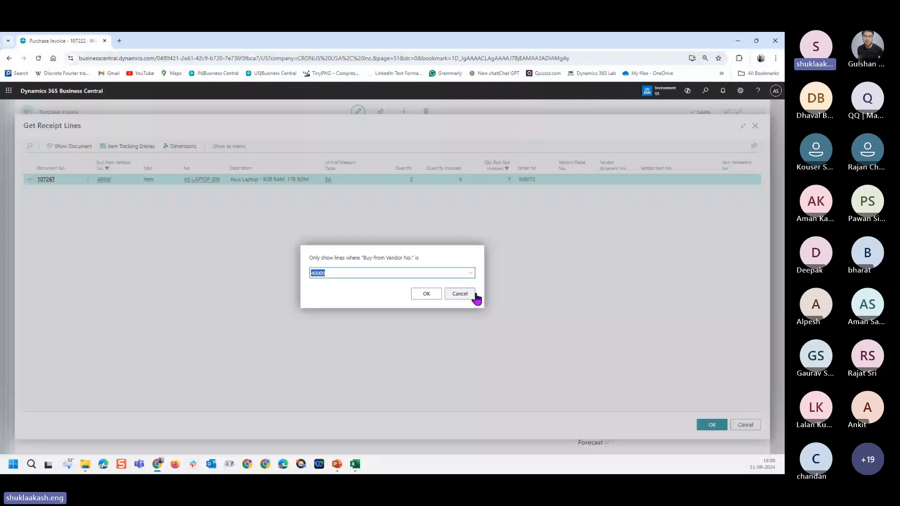
left_click(473, 294)
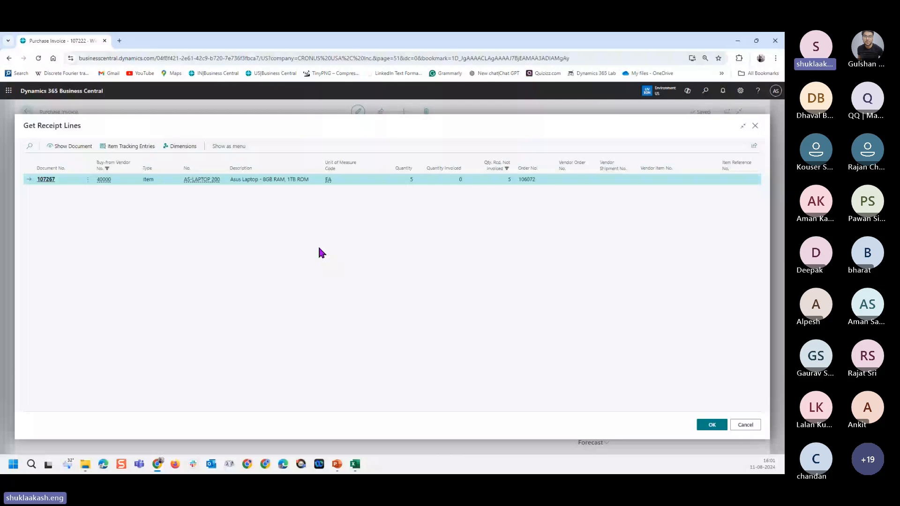
Inspect the Get Receipt Lines page's filters for uninvoiced received quantity, pay-to vendor, and currency code
key("ctrl+alt+F1")
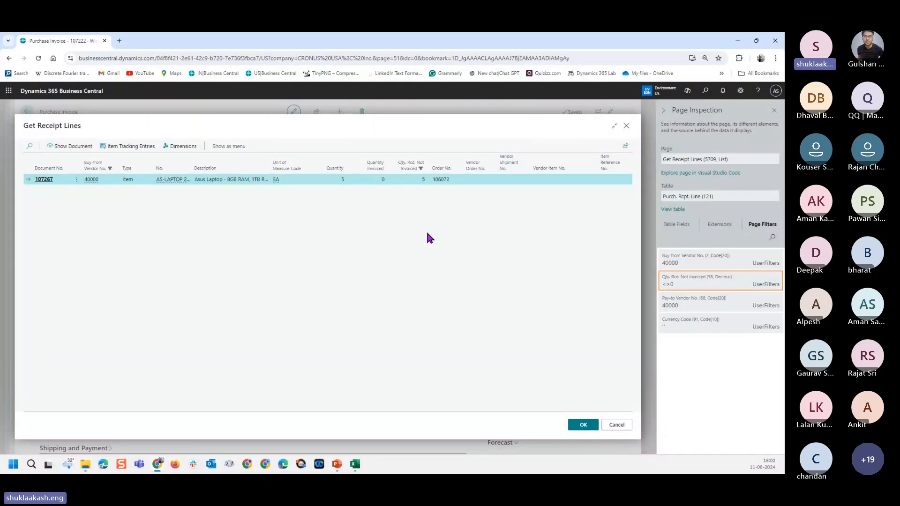
left_click(715, 300)
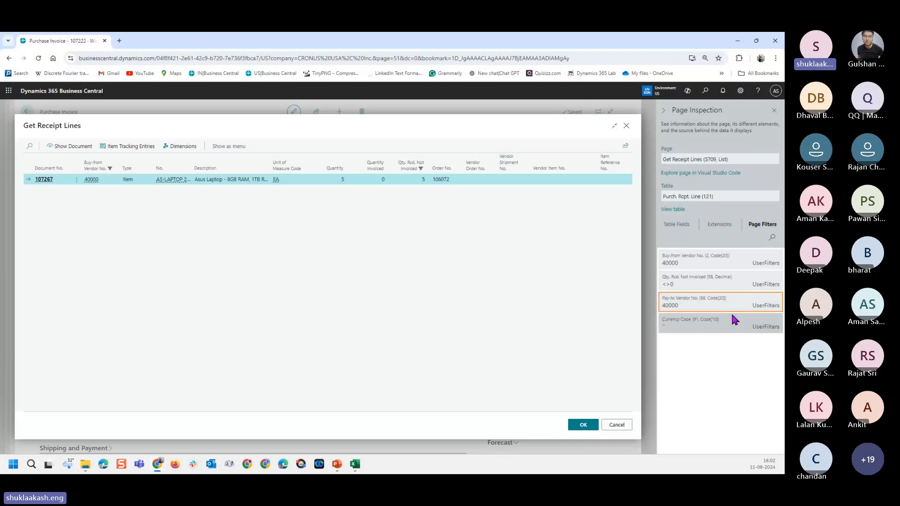
left_click(689, 325)
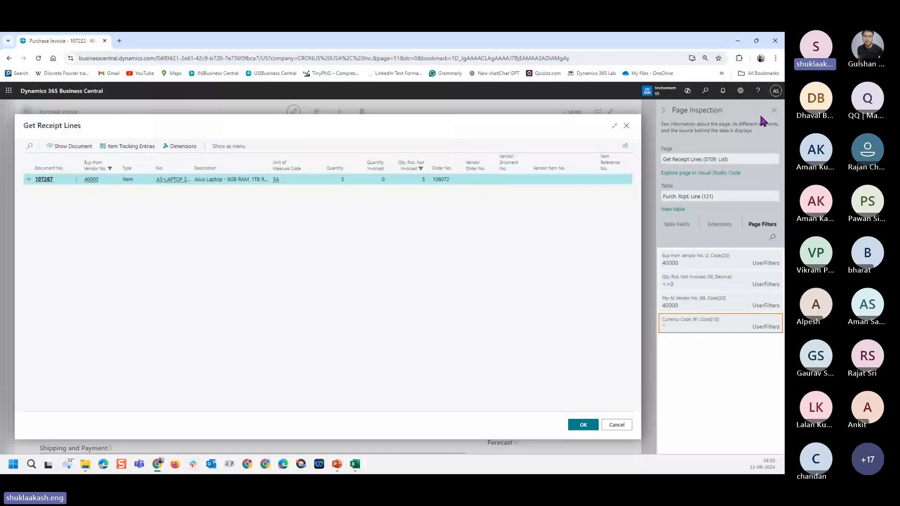
Close page inspection, insert the selected Asus laptop receipt line into the purchase invoice, and review the line's values
left_click(774, 110)
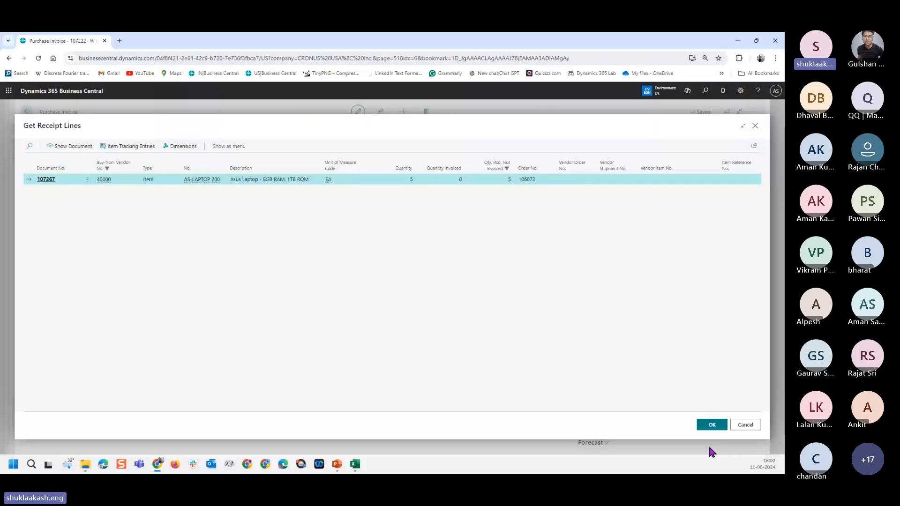
left_click(712, 425)
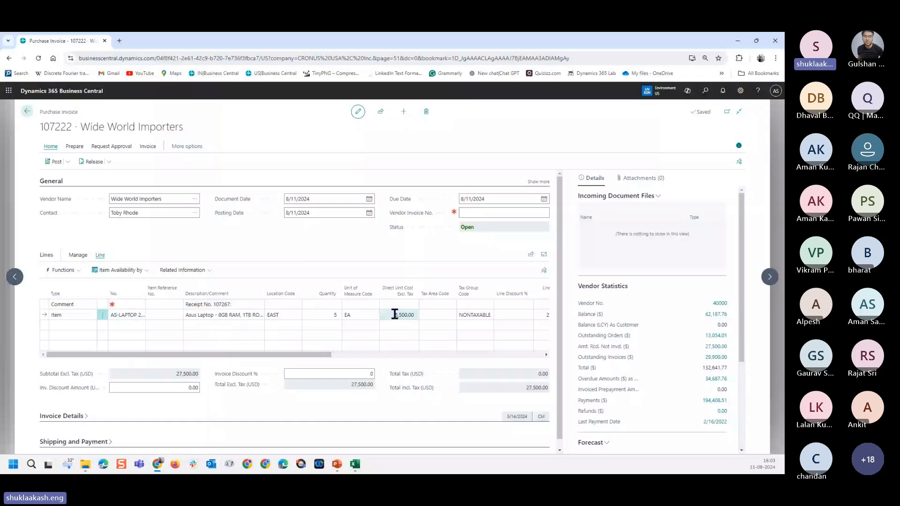
left_click_drag(331, 355, 451, 355)
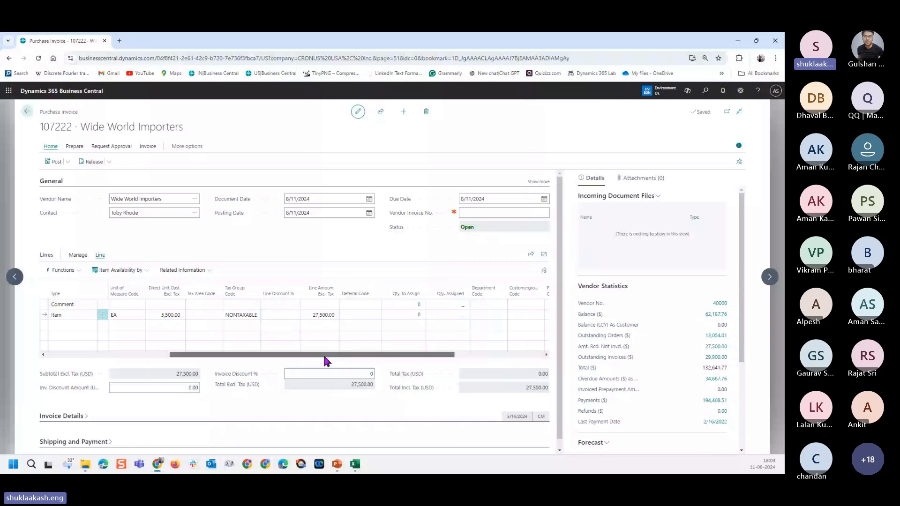
left_click_drag(325, 355, 201, 355)
Set the purchase invoice's Vendor Invoice No. to WWI-79797
left_click(467, 212)
type("WWI")
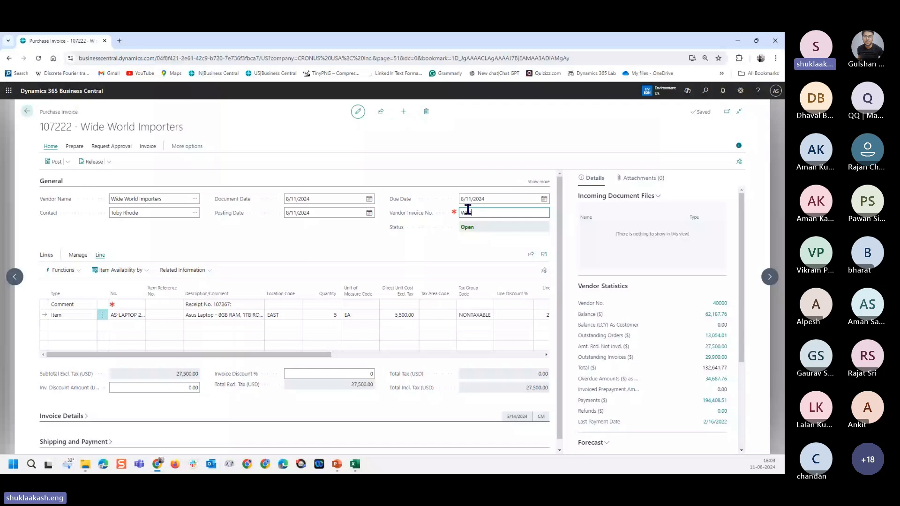
type("-79797")
key("Tab")
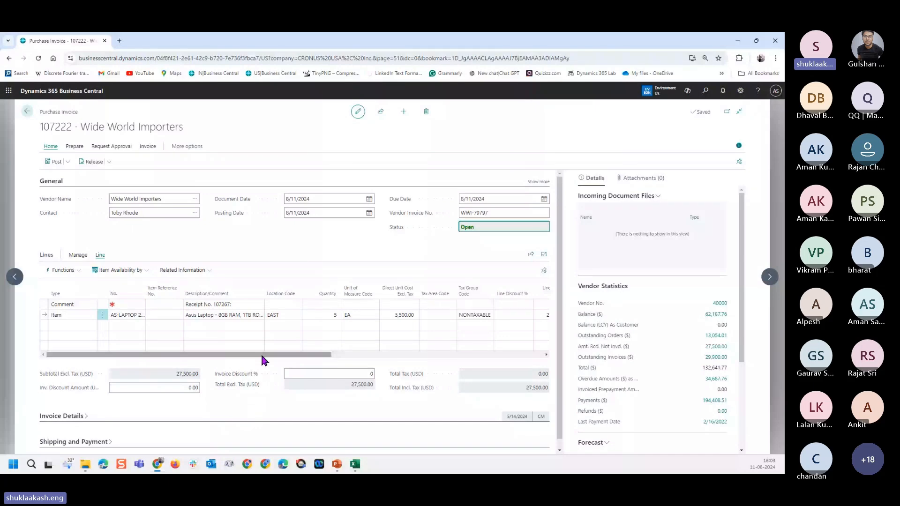
Post the purchase invoice, open the posted invoice, and review its header and lines
left_click(54, 160)
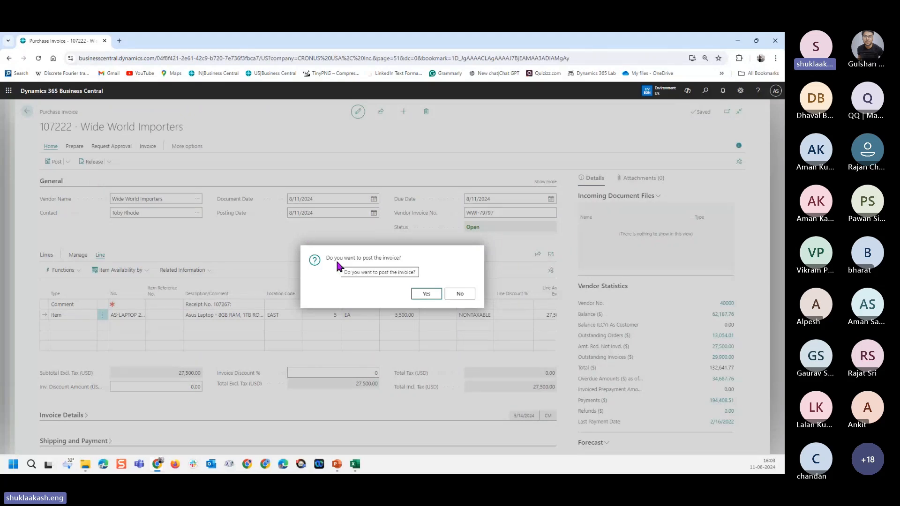
left_click(424, 295)
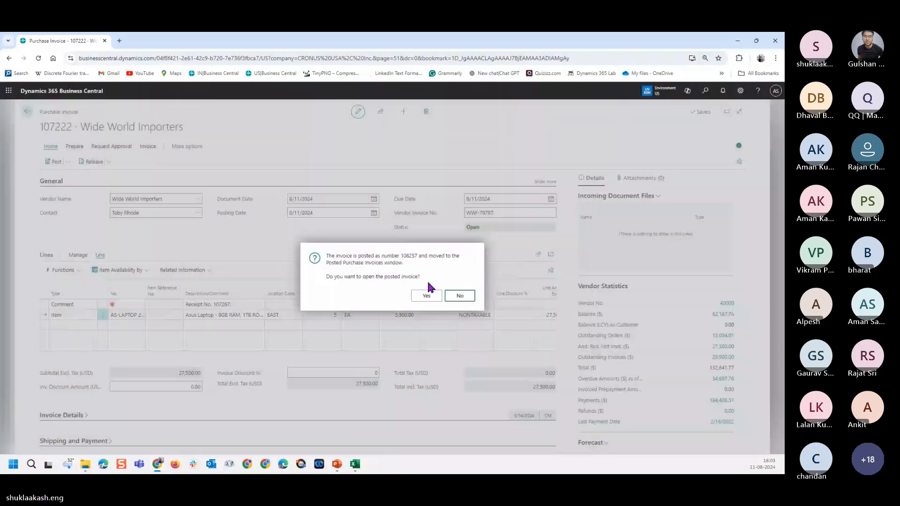
left_click(427, 295)
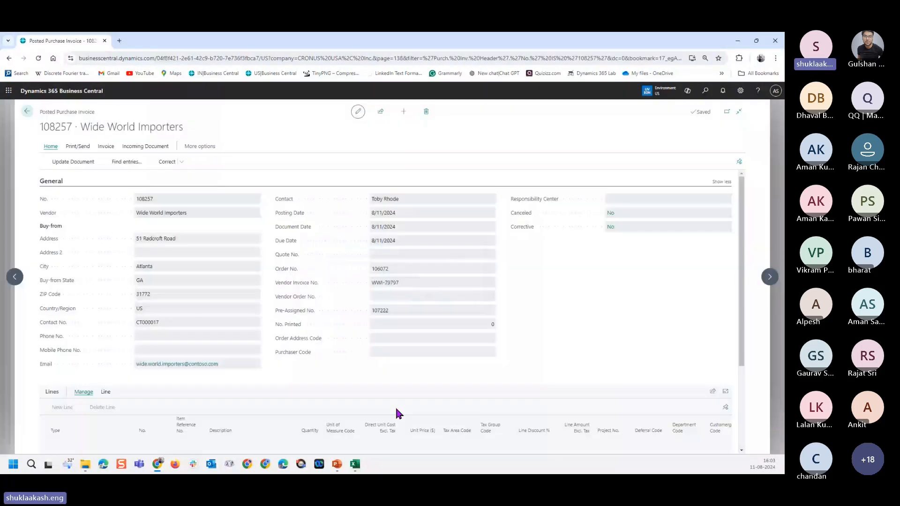
scroll(260, 240, "down", 3)
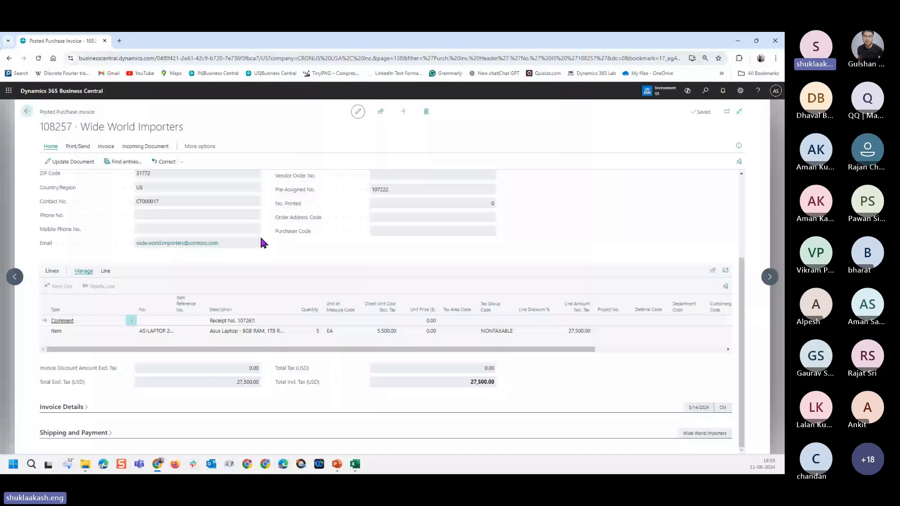
Return to the Purchase Orders list, search for the received laptop order by its number, and open it
left_click(26, 112)
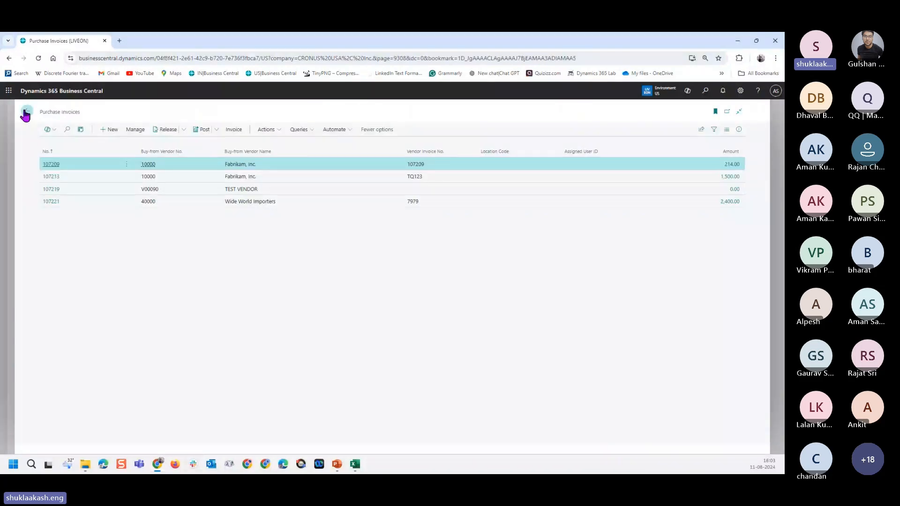
left_click(27, 113)
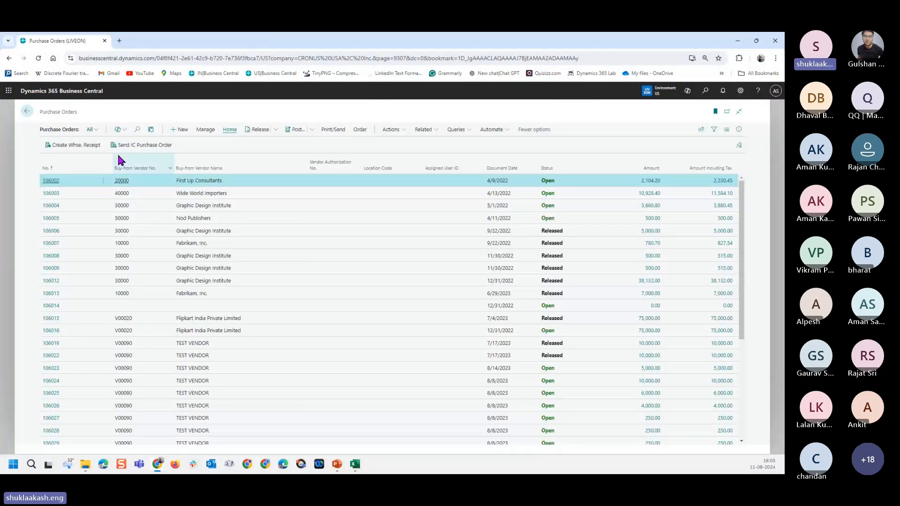
left_click(137, 130)
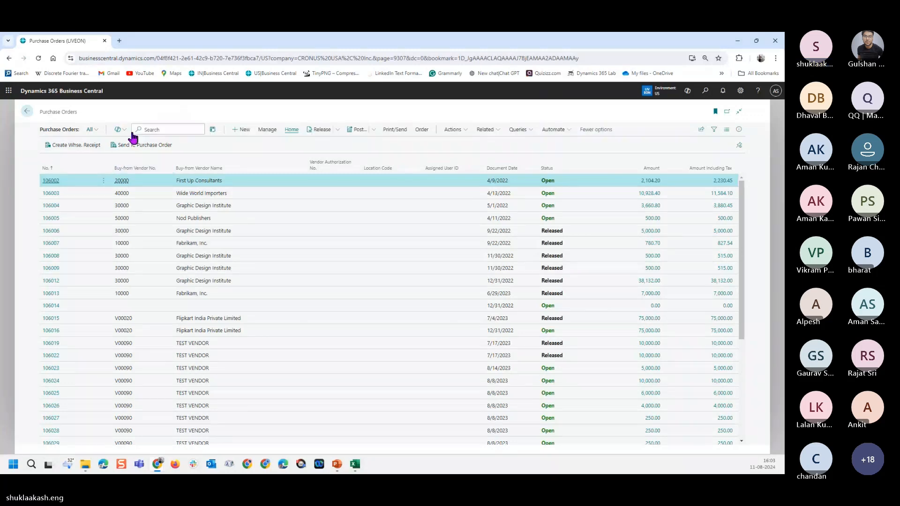
type("106072")
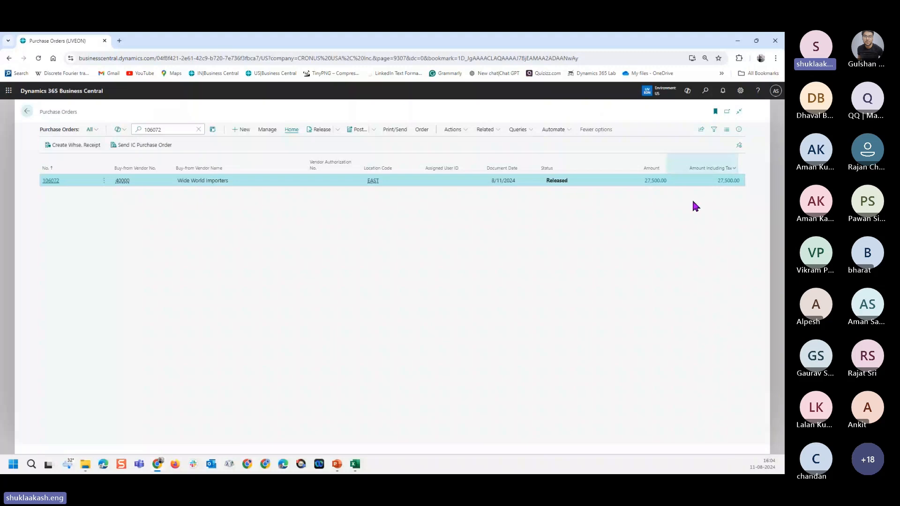
left_click(51, 180)
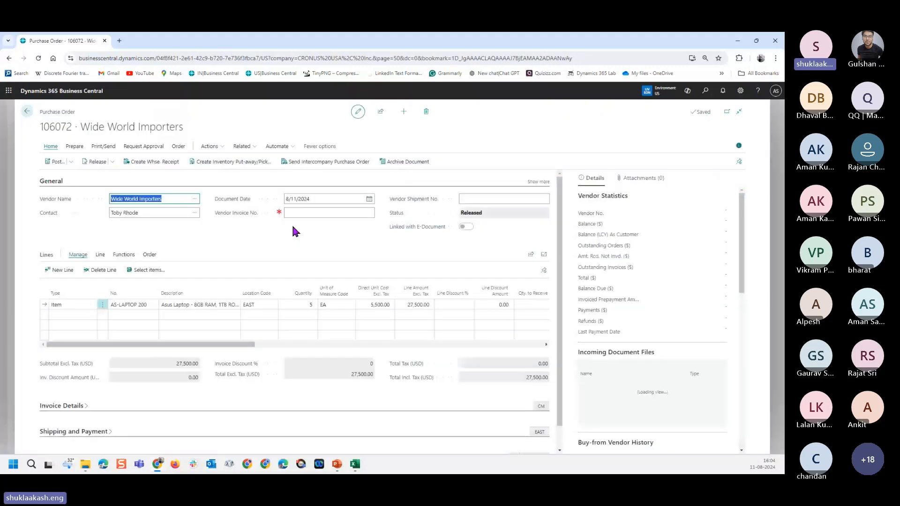
Check the Quantity Received and Quantity Invoiced values on the purchase order's laptop line
left_click_drag(219, 344, 367, 350)
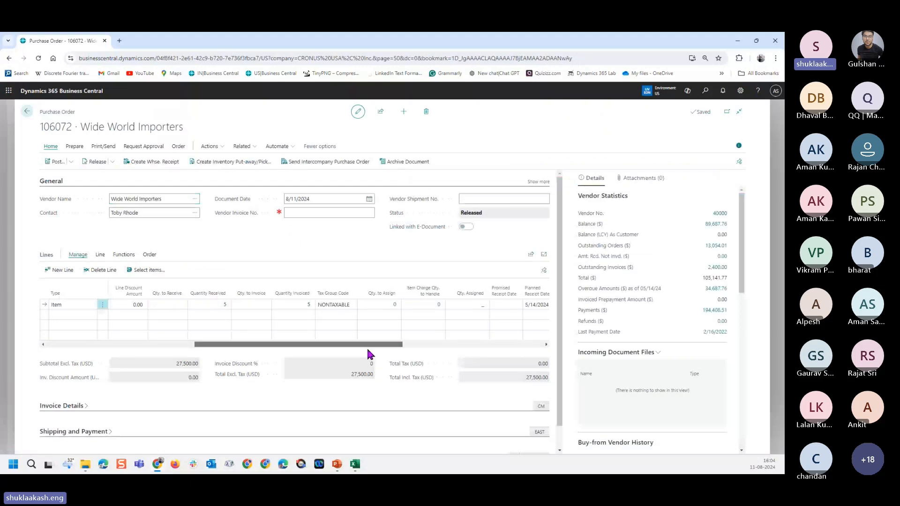
left_click(222, 306)
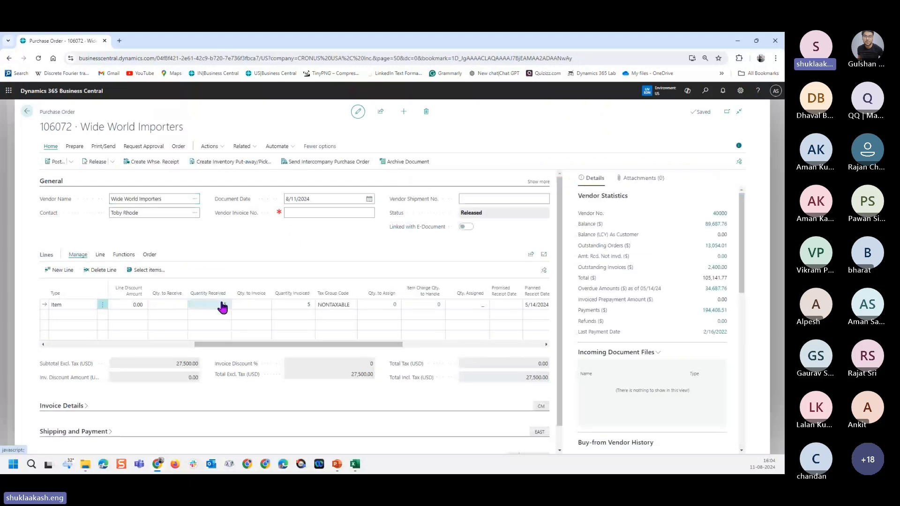
left_click(307, 307)
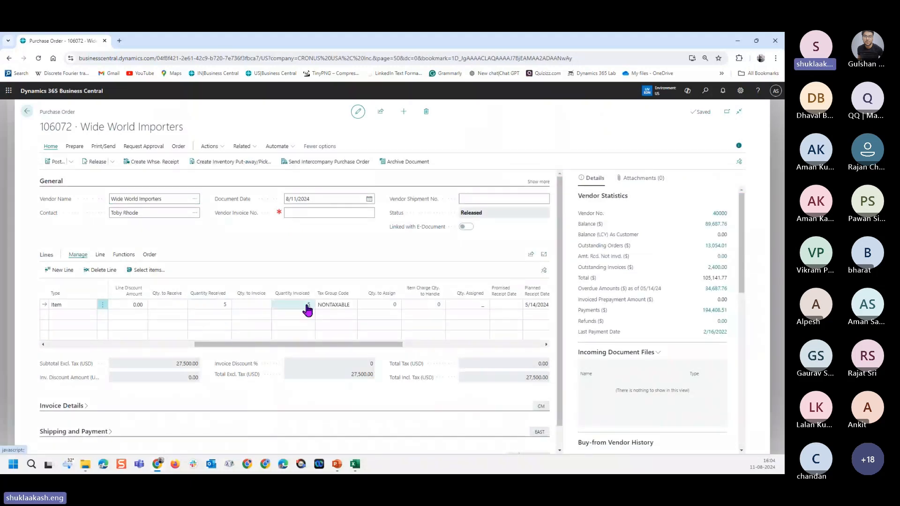
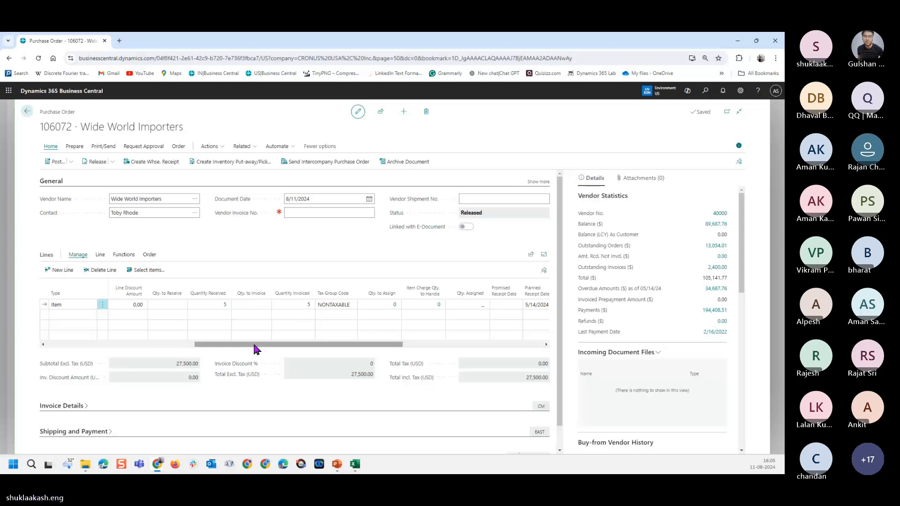
left_click_drag(254, 349, 26, 354)
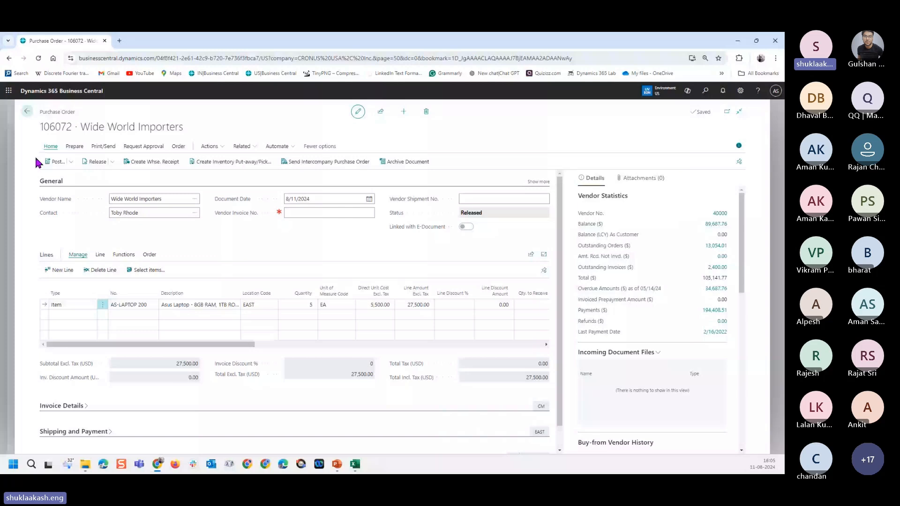
Open the purchase order's posting options, try the Receive and Invoice and Invoice choices, and cancel without posting
left_click(53, 162)
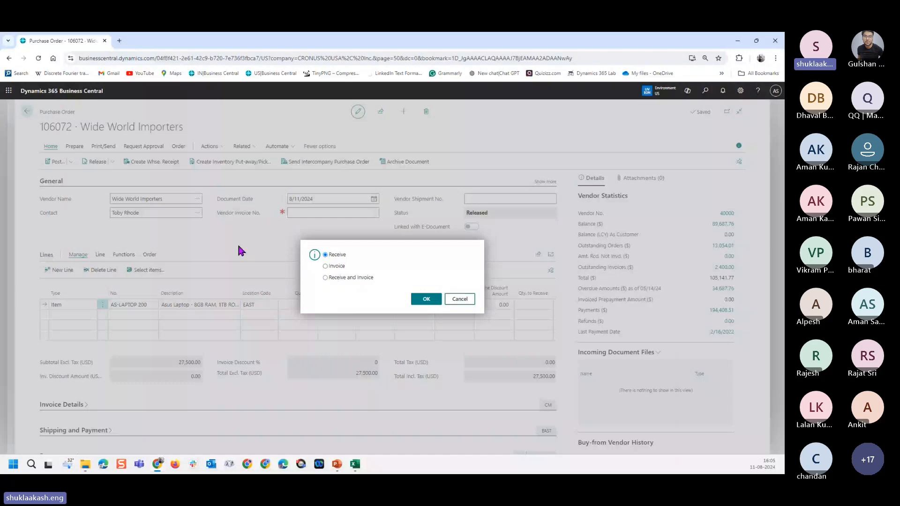
left_click(361, 280)
key("Up")
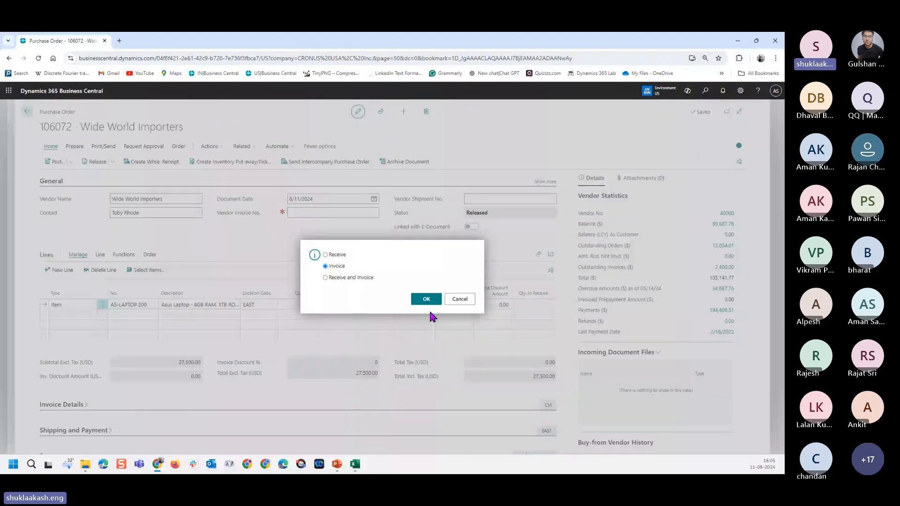
left_click(459, 300)
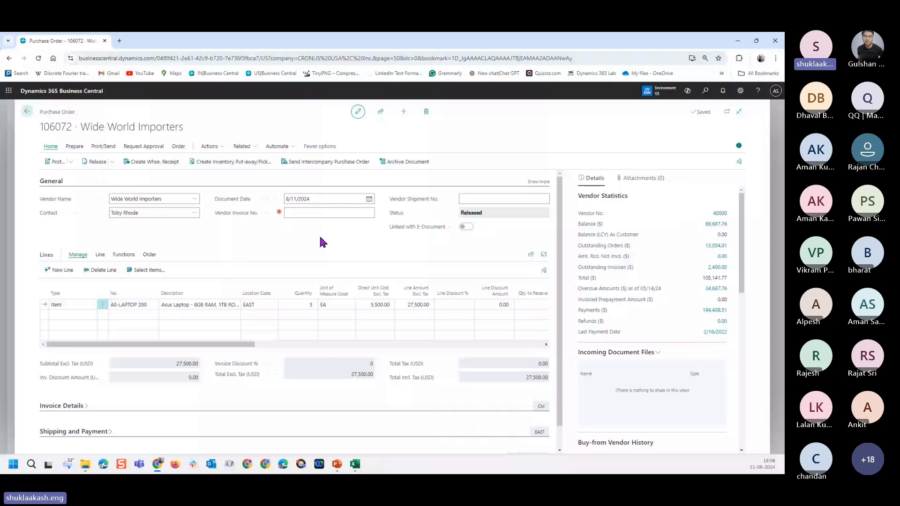
Open User Setup and set the first listed user's Purch. Invoice Posting Policy to Prohibited
key("alt+q")
type("user set")
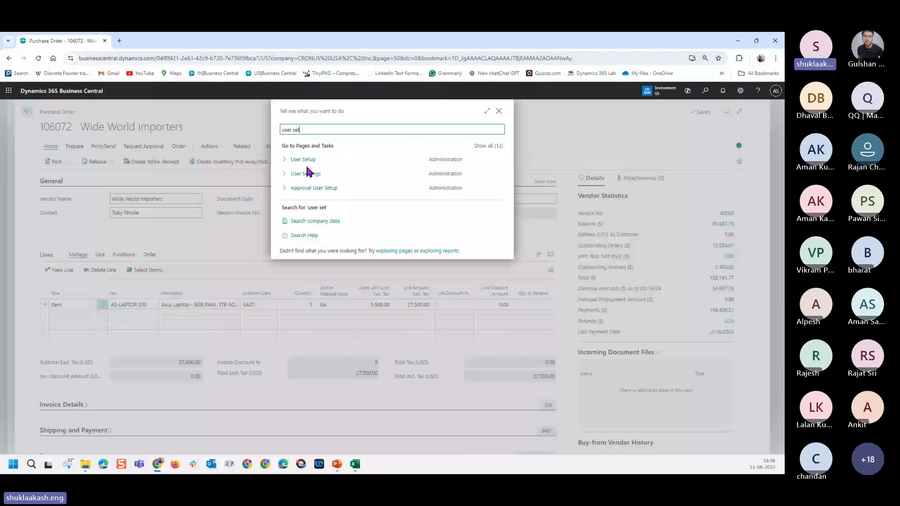
left_click(305, 162)
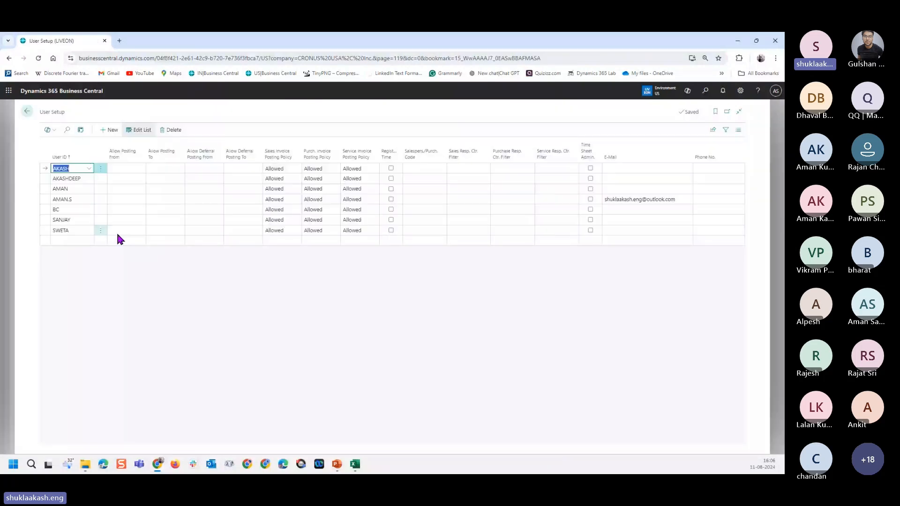
left_click(325, 169)
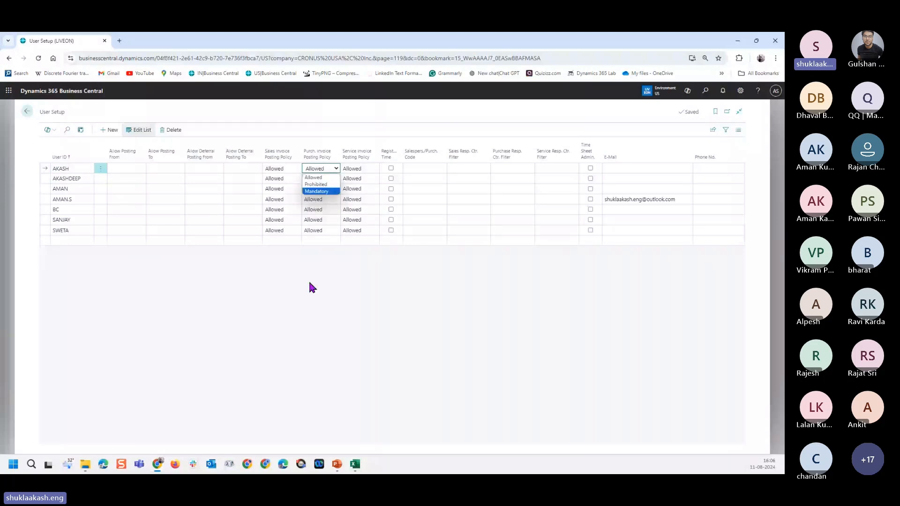
left_click(330, 185)
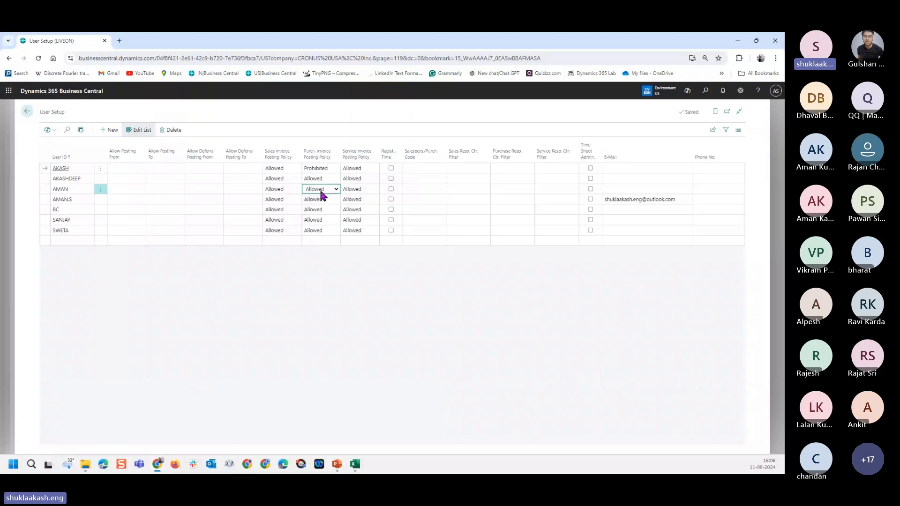
Return to the purchase order, start posting to check the prompt under the Prohibited policy, and dismiss it
left_click(28, 115)
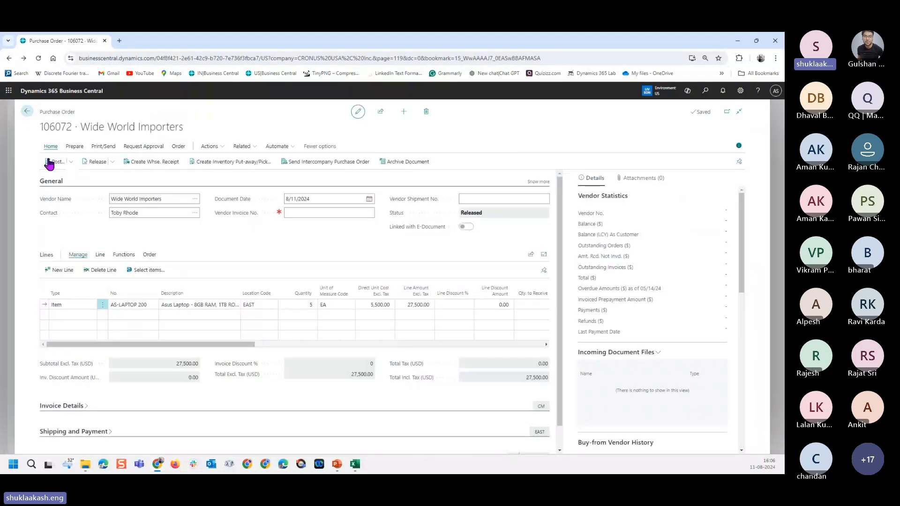
left_click(50, 163)
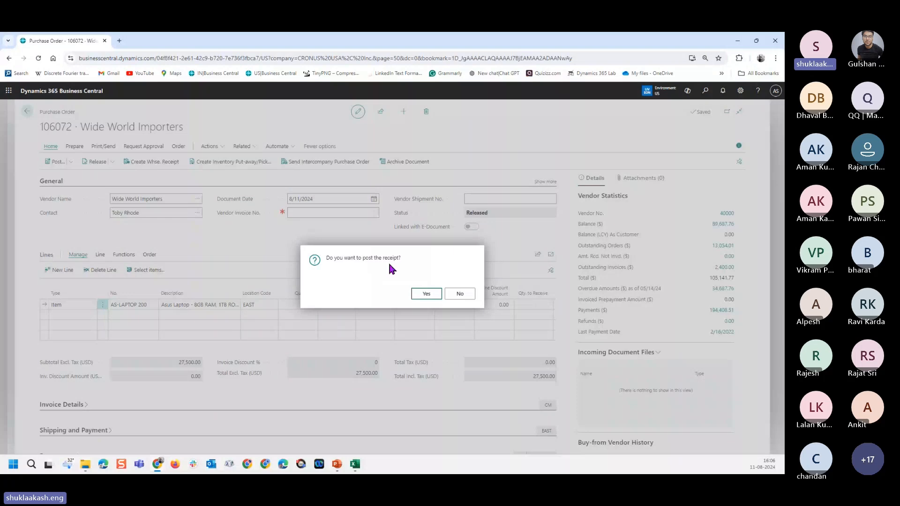
key("Escape")
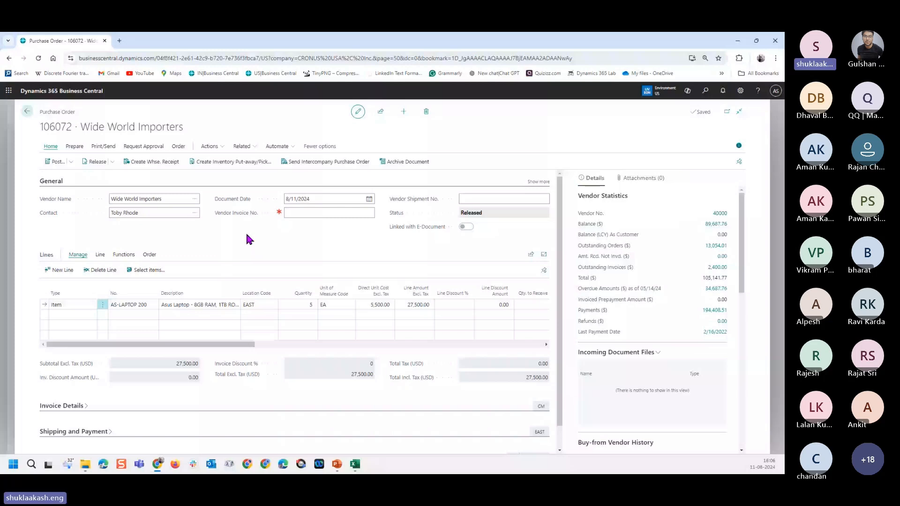
Reopen User Setup and set the first listed user's Purch. Invoice Posting Policy back to Allowed
key("alt+q")
type("user")
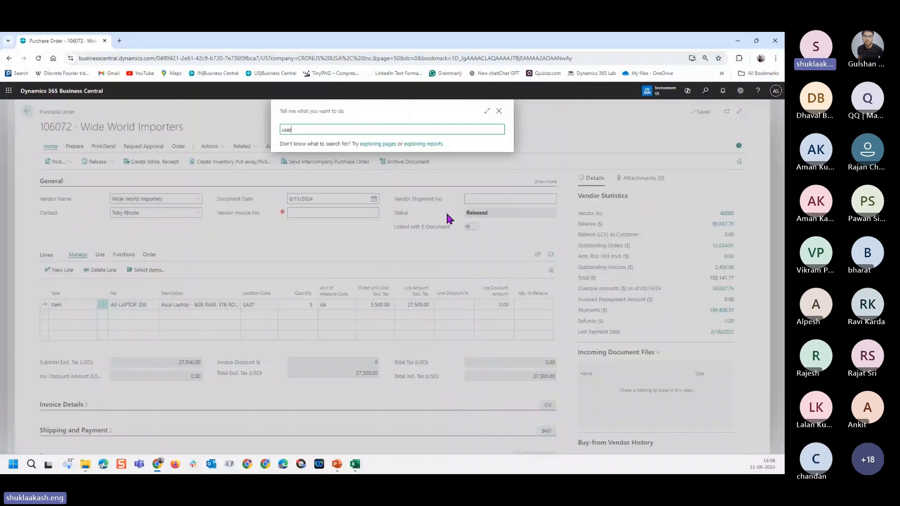
left_click(327, 162)
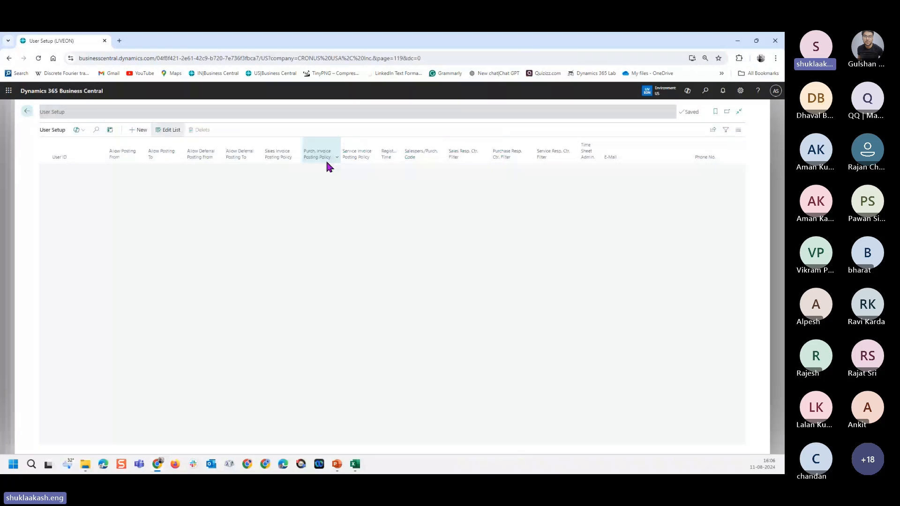
left_click(323, 170)
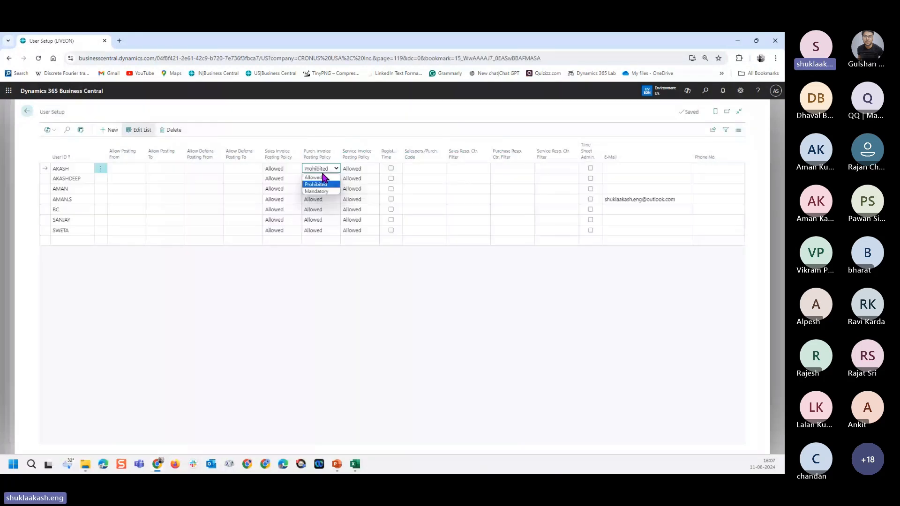
Return to the purchase order, check the posting options under the Allowed policy, and cancel without posting
left_click(28, 110)
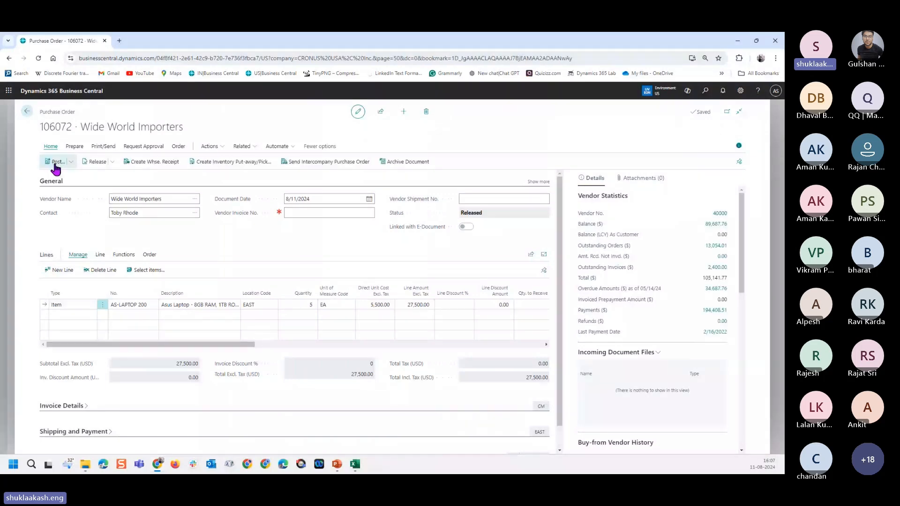
left_click(56, 164)
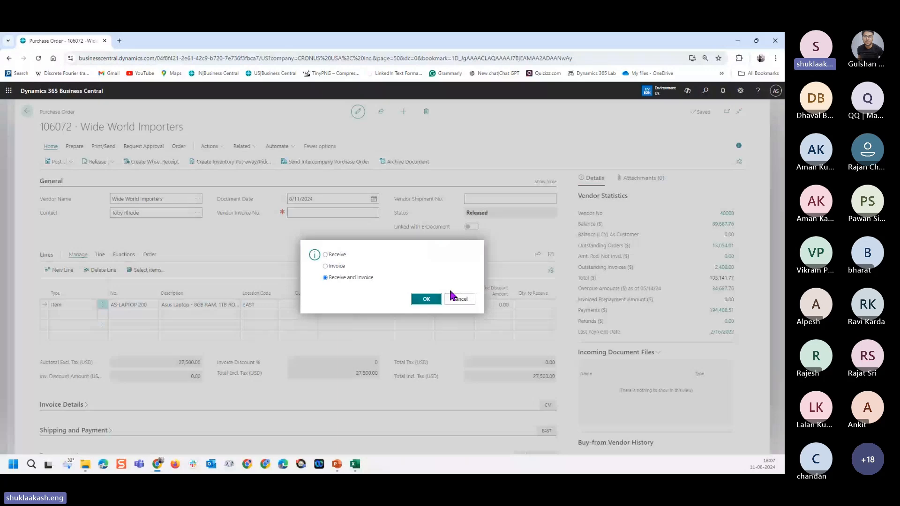
left_click(458, 297)
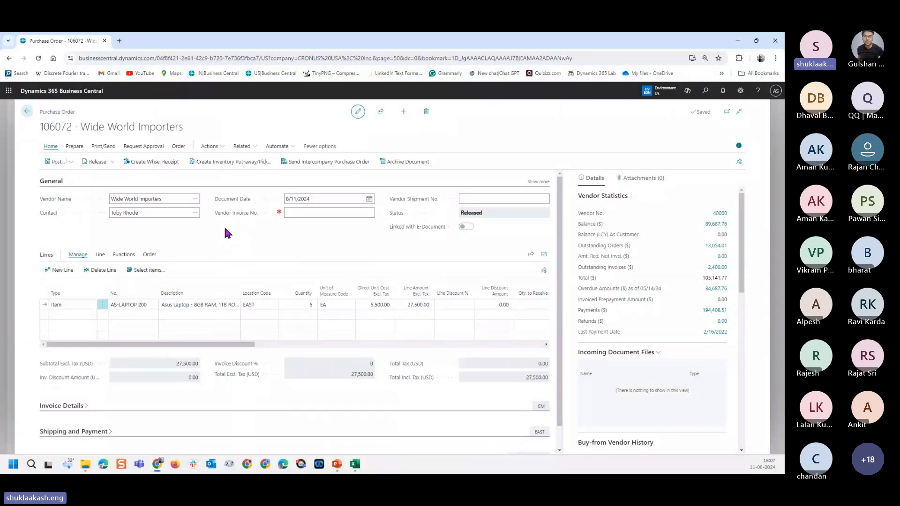
Return to the full purchase orders list and create a new purchase order for vendor Wide World Importers
key("Escape")
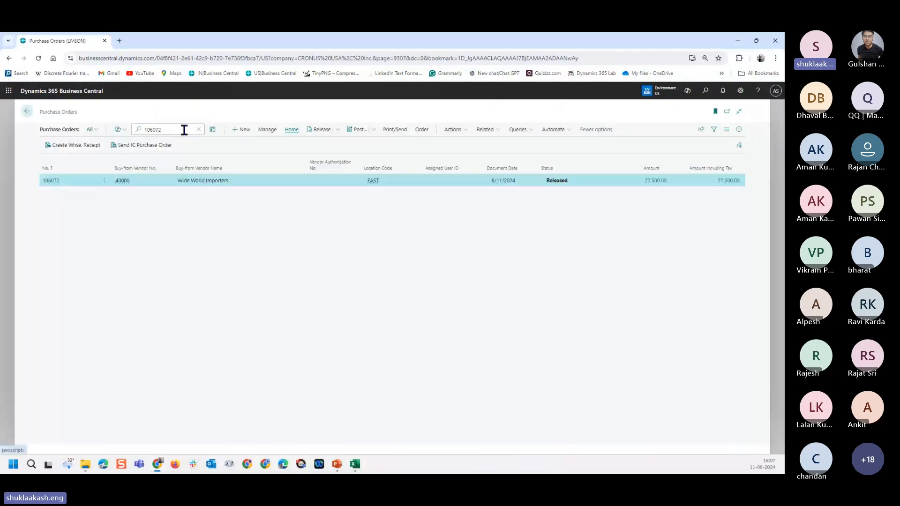
left_click(198, 130)
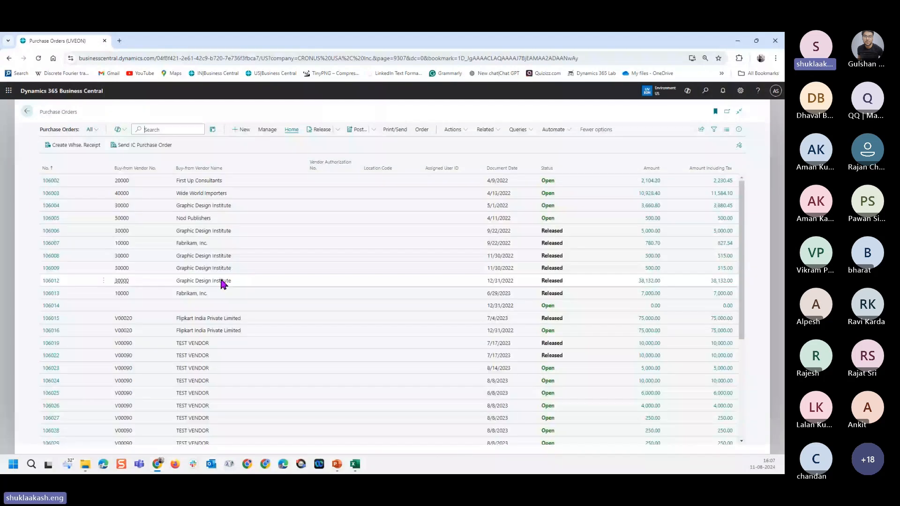
left_click(241, 133)
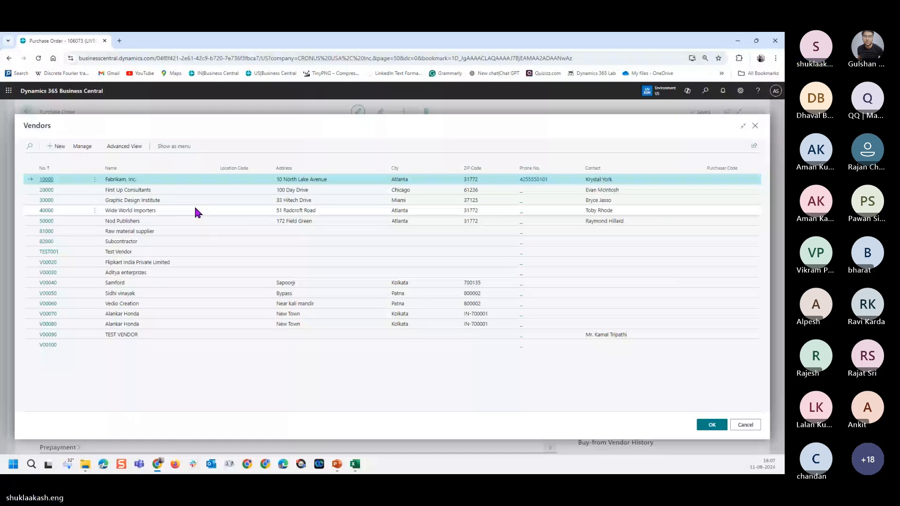
double_click(196, 212)
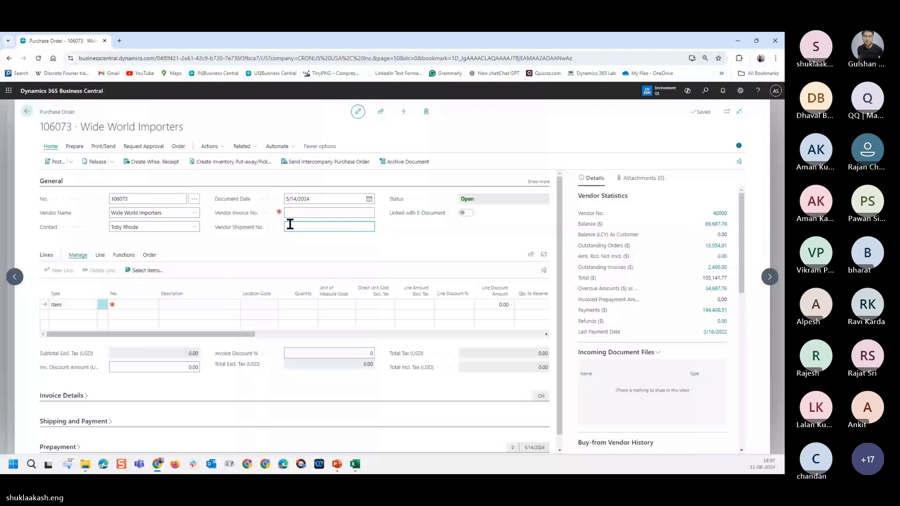
left_click(365, 200)
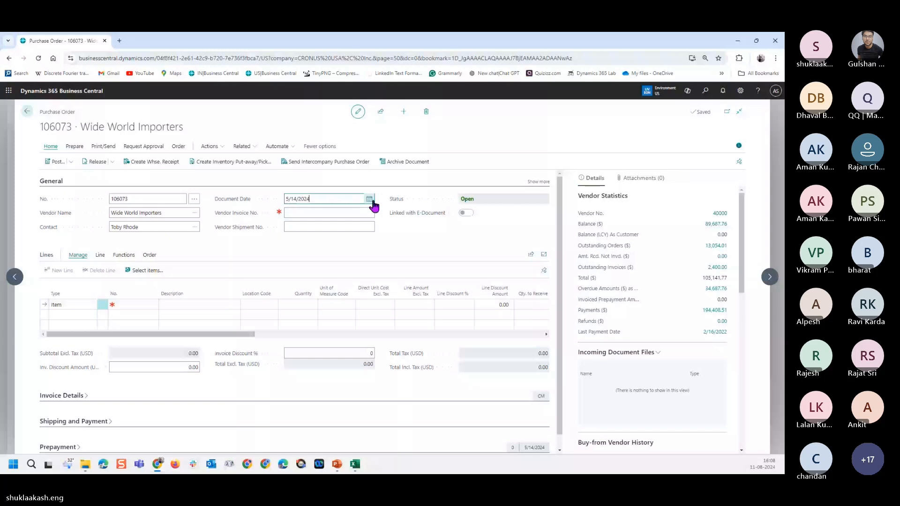
left_click(123, 305)
type("laptop")
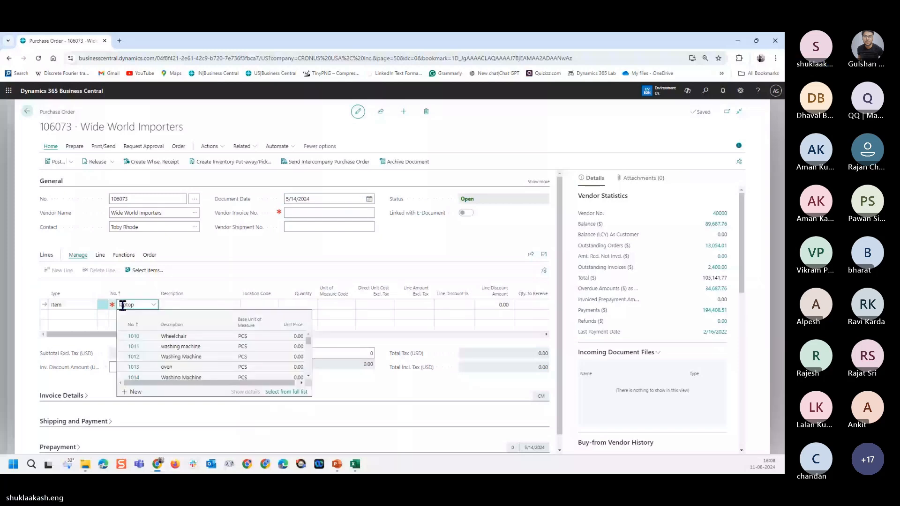
key("Escape")
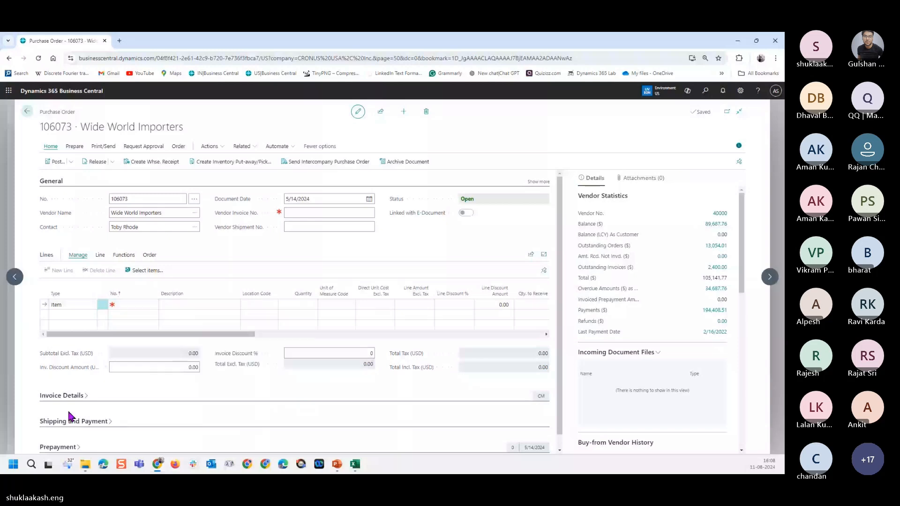
Set the new order's shipping location code to EAST
left_click(68, 413)
type("eas")
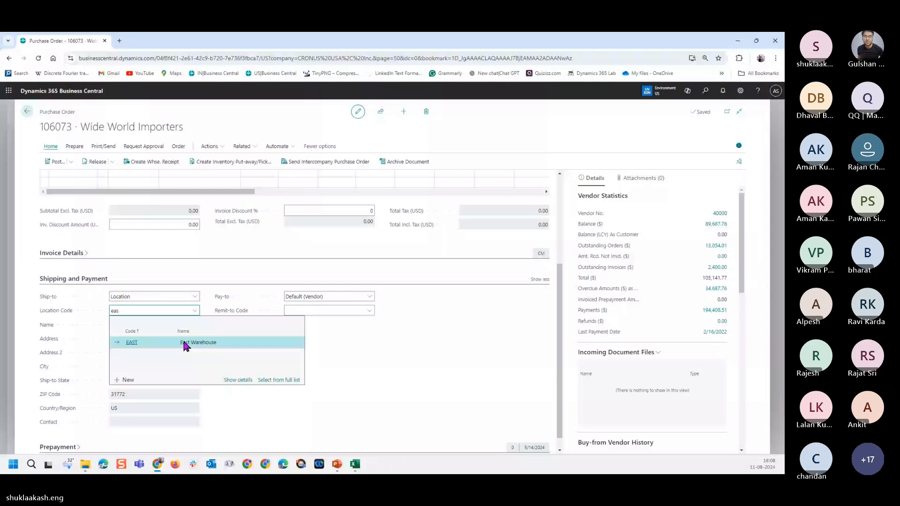
left_click(185, 343)
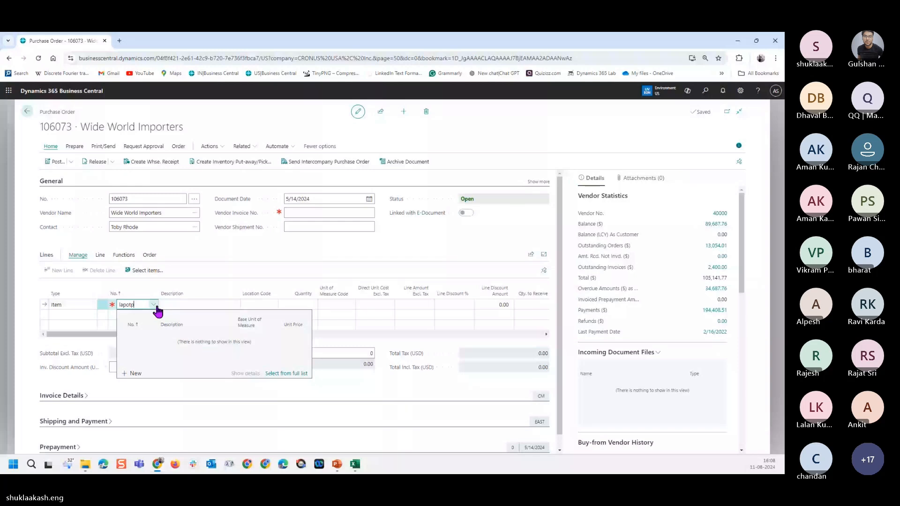
Fill the item line with 5 AS-LAPTOP 200 at unit cost 5,500 and tax group NONTAXABLE, and release the order
key("BackSpace")
key("BackSpace")
key("BackSpace")
type("top")
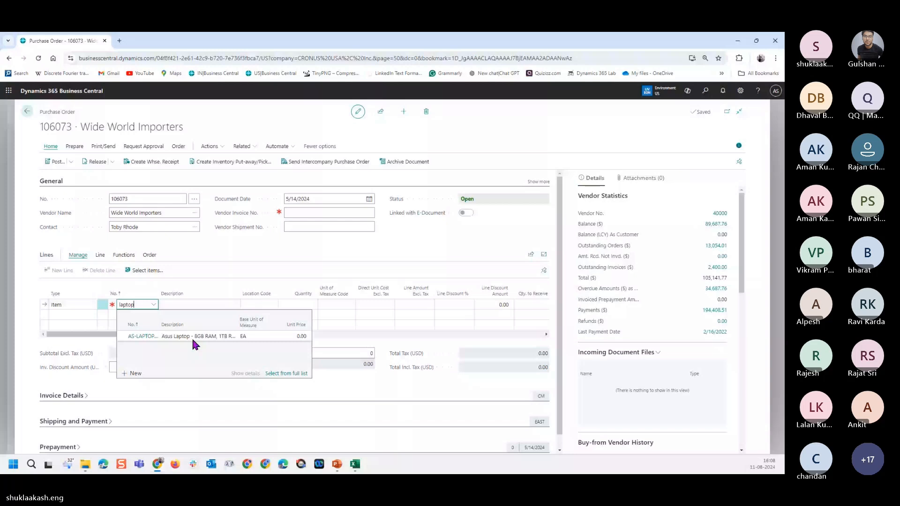
left_click(192, 337)
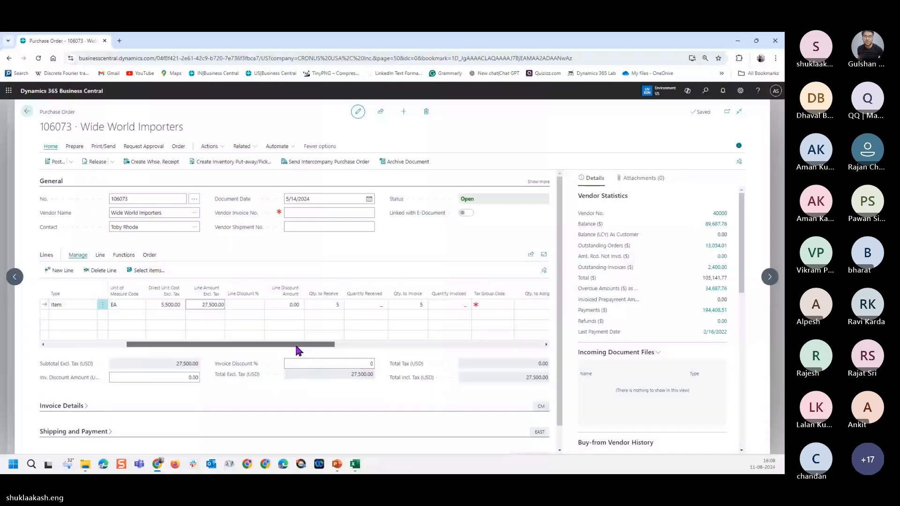
left_click(495, 305)
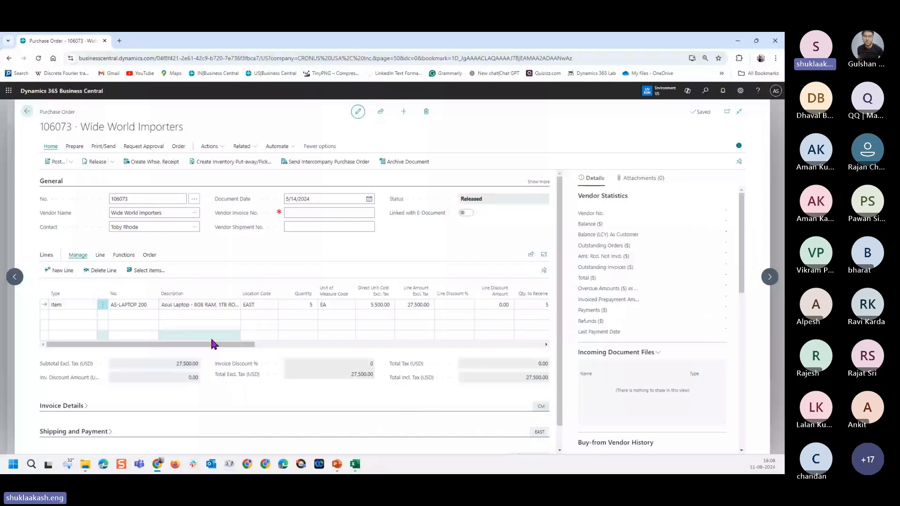
Set the laptop line's Qty. to Receive to 2, dismiss the notification, and post the receipt
left_click_drag(213, 344, 276, 349)
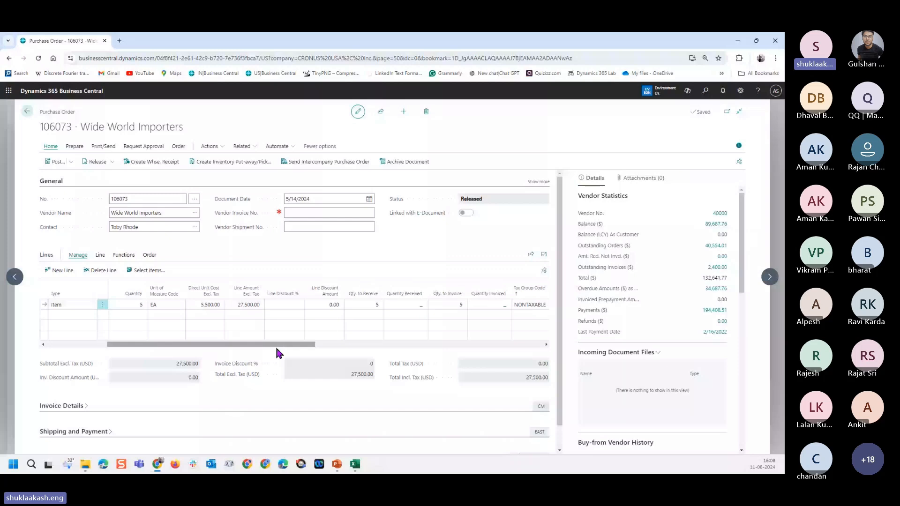
left_click_drag(276, 347, 113, 346)
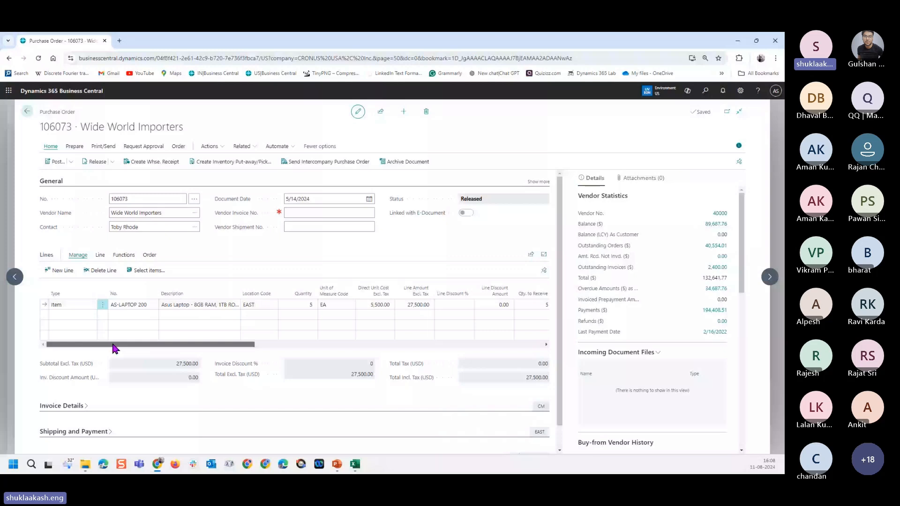
left_click_drag(113, 346, 245, 345)
left_click(207, 304)
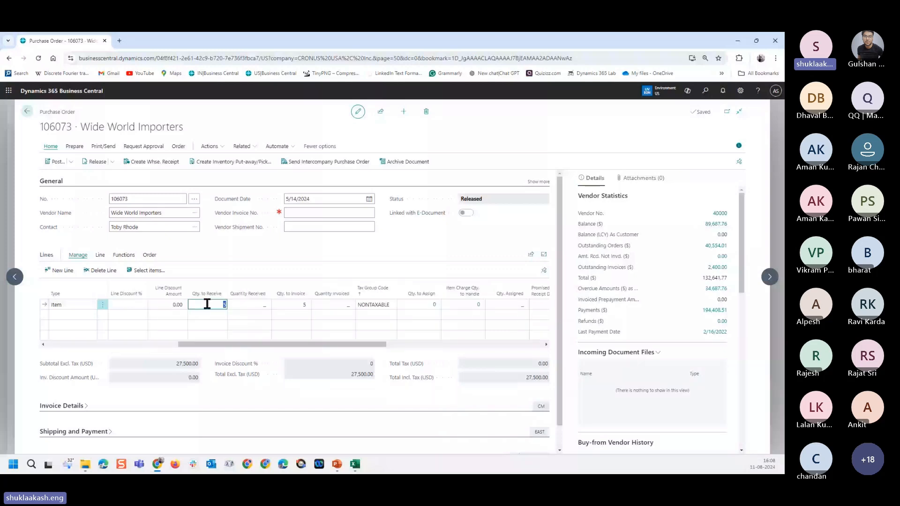
type("2")
key("Tab")
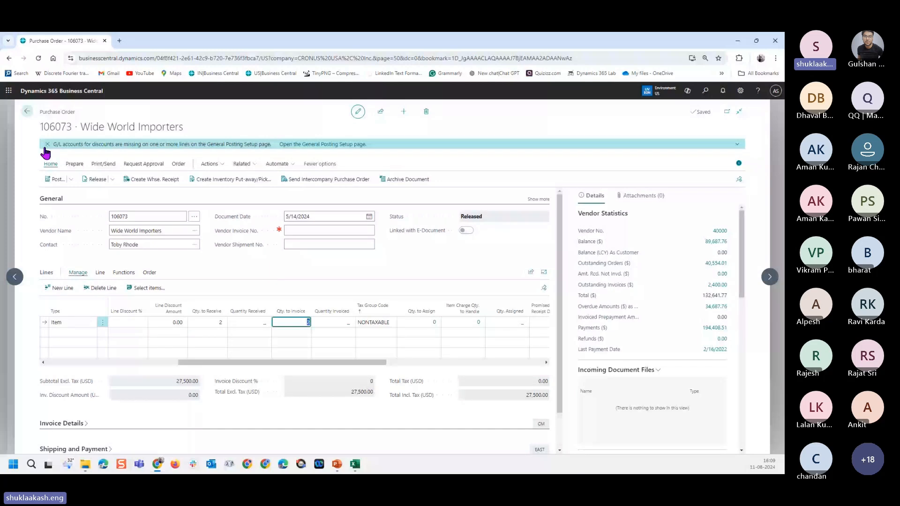
left_click(47, 147)
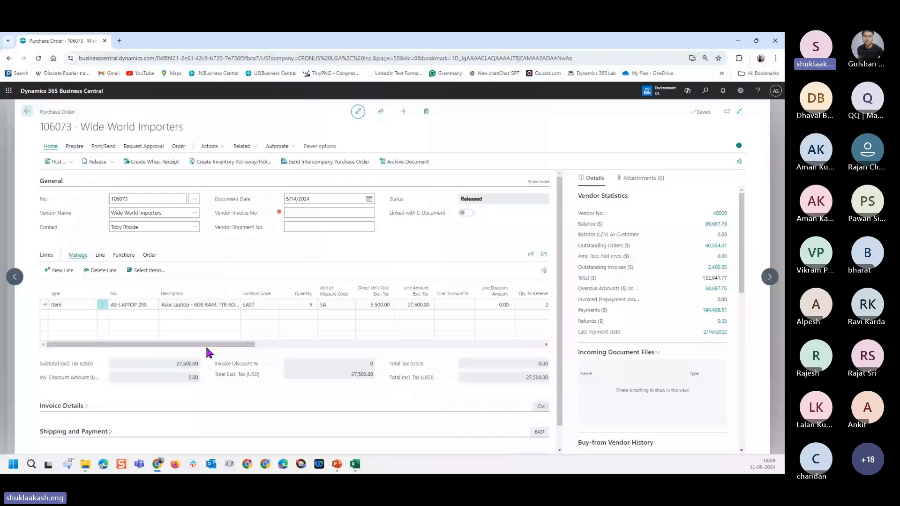
left_click_drag(206, 345, 330, 345)
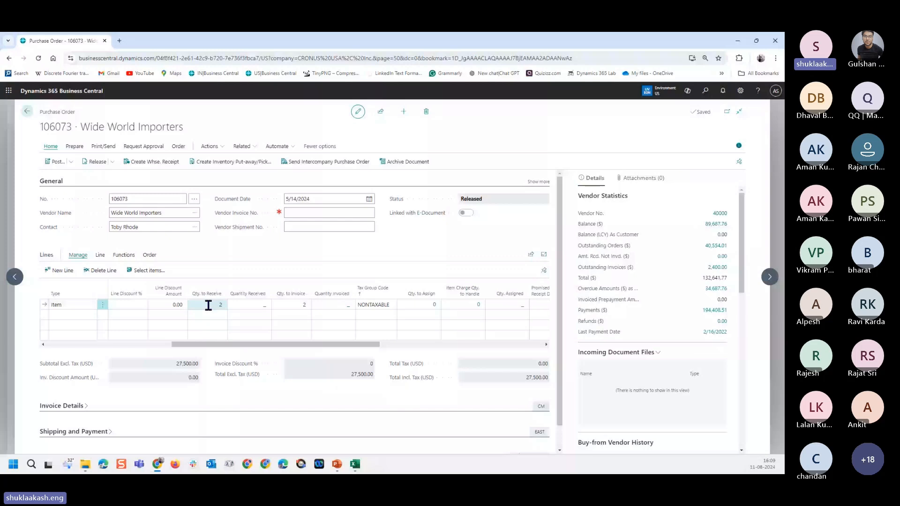
scroll(208, 305, "left", 6)
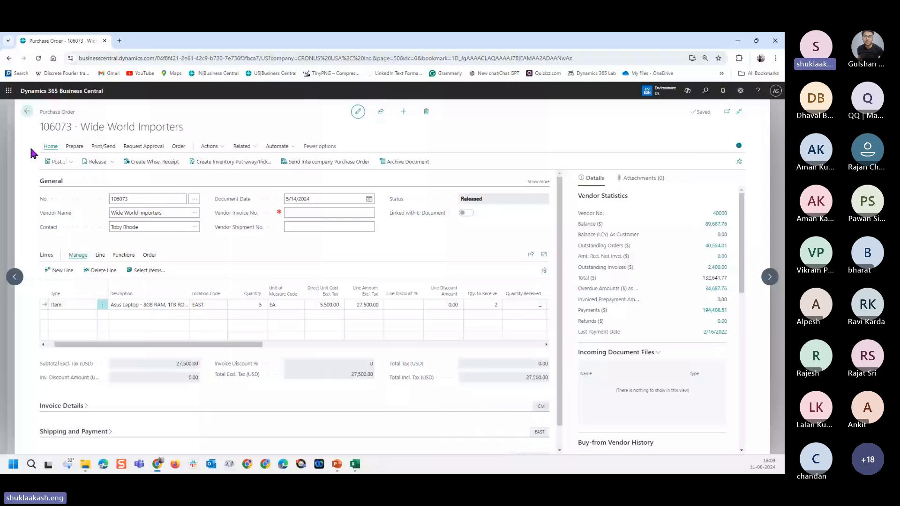
Enter WWI-79898 as the order's vendor invoice number
left_click(307, 212)
type("WWI-79797")
key("Tab")
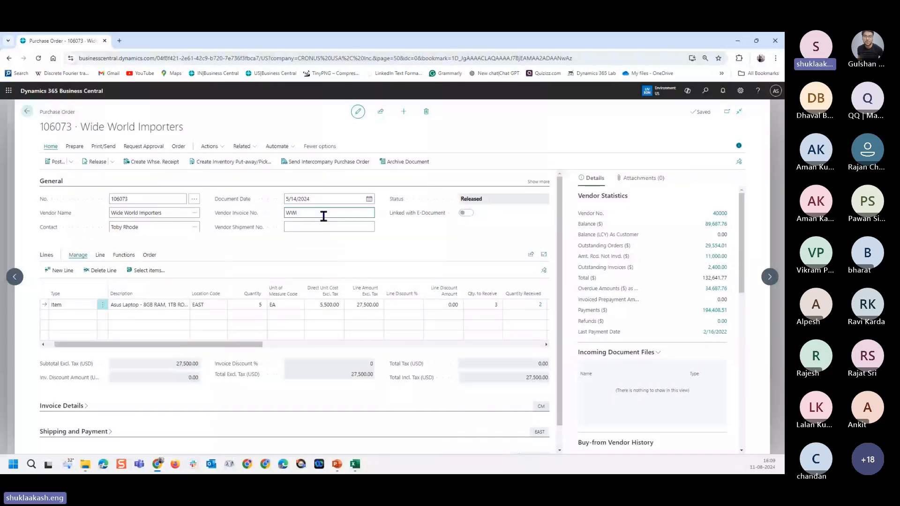
type("-79898")
key("Tab")
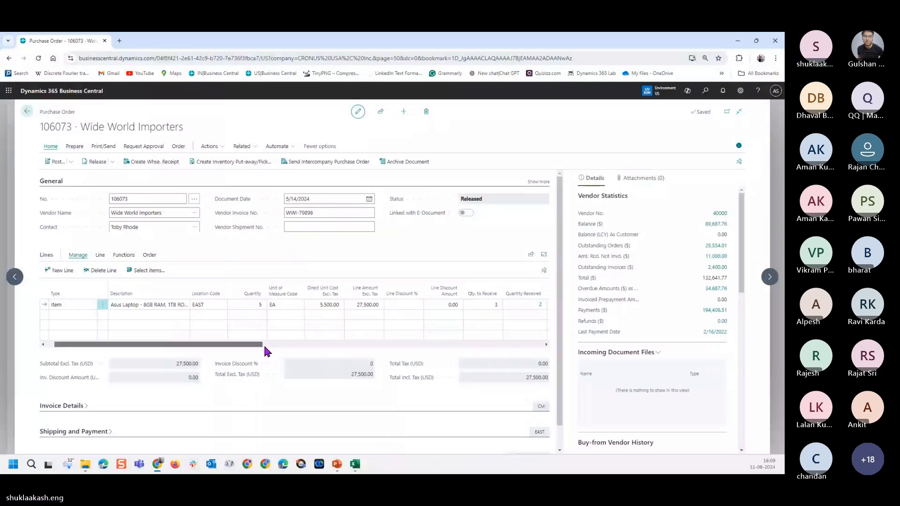
Set the laptop line's Qty. to Invoice to 2 and post the order with the Invoice option
left_click_drag(261, 344, 317, 344)
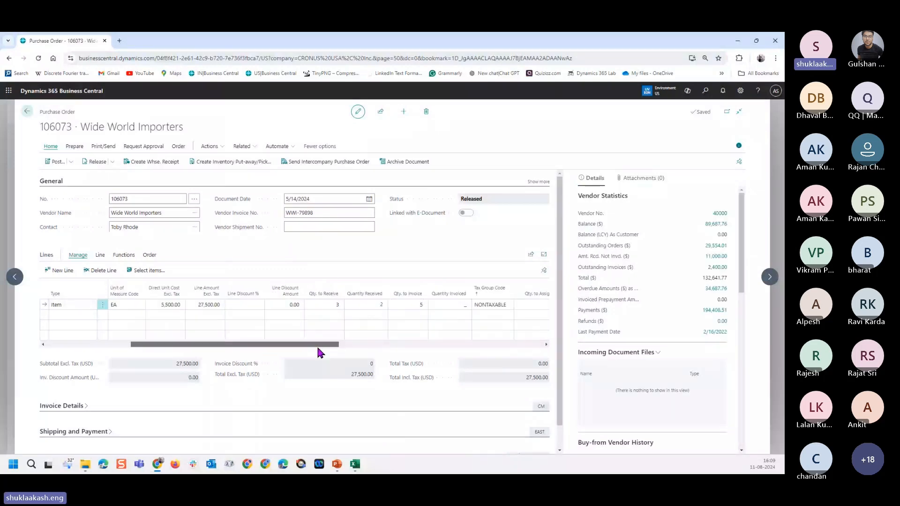
left_click(288, 303)
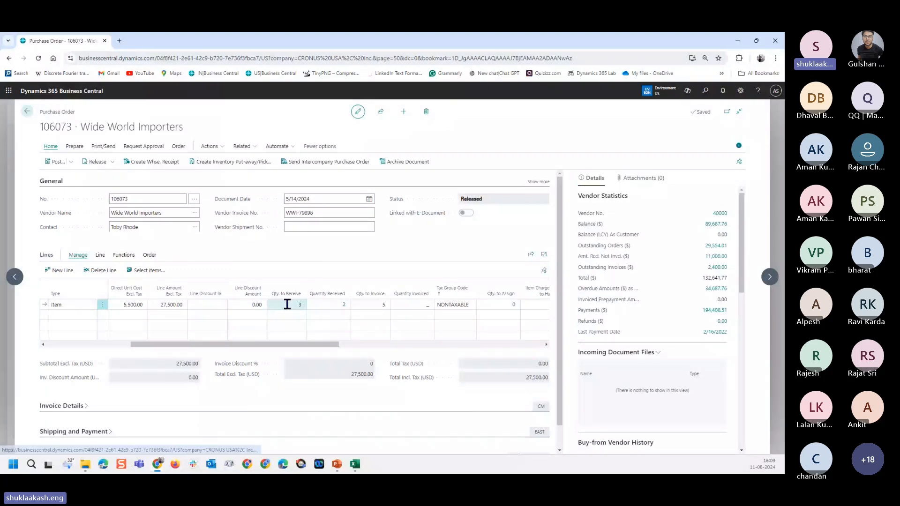
left_click(333, 313)
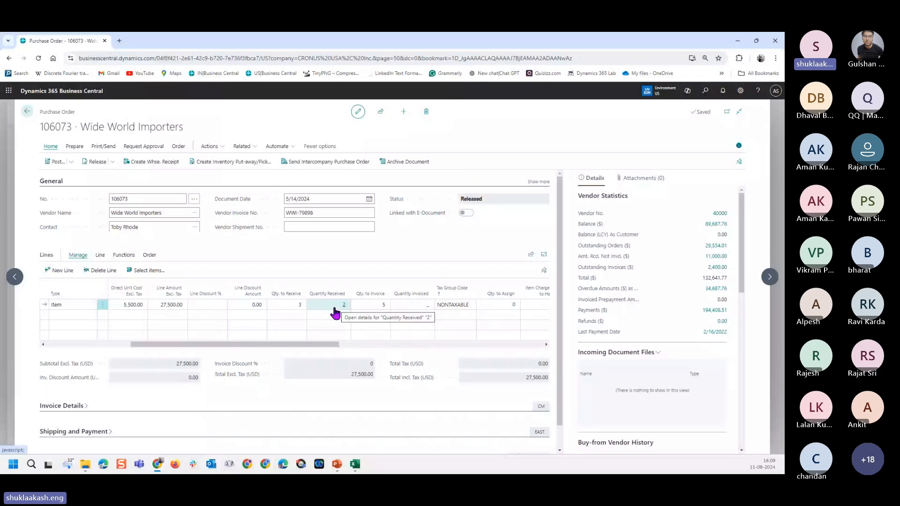
left_click(296, 317)
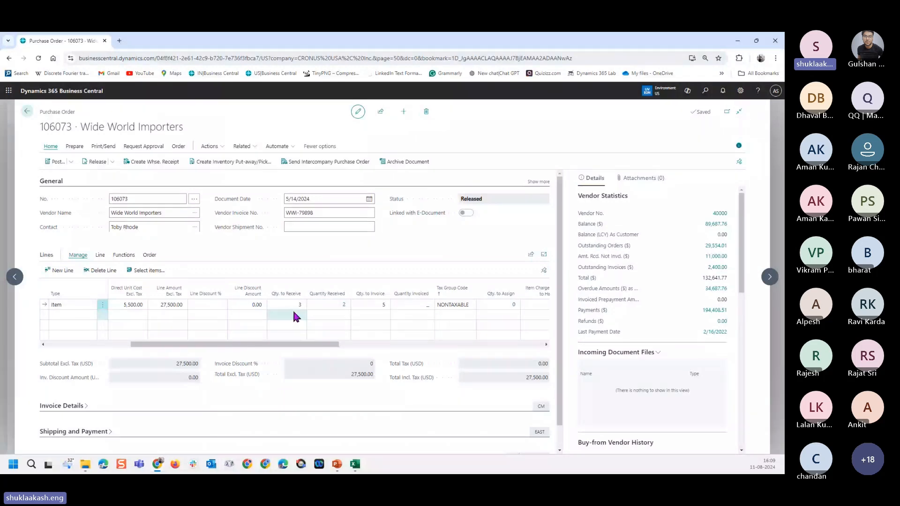
left_click(358, 307)
left_click(360, 306)
type("2")
key("Tab")
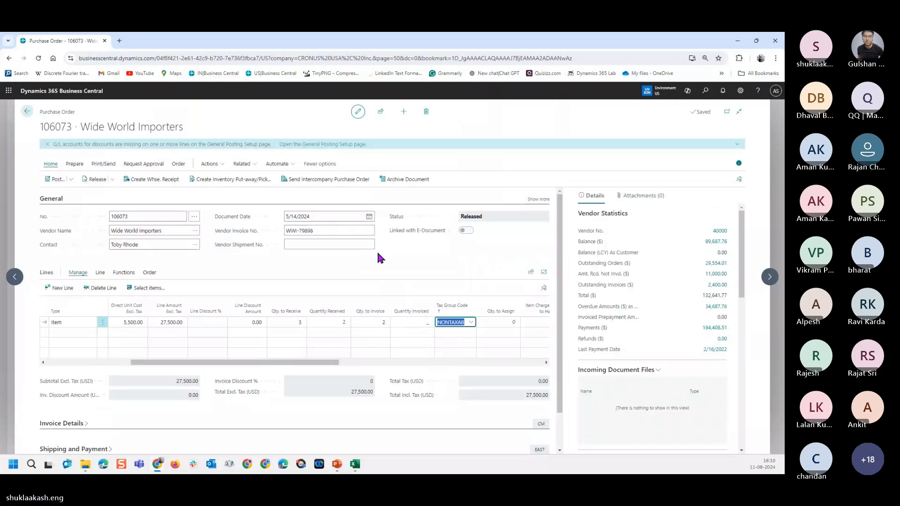
left_click(60, 180)
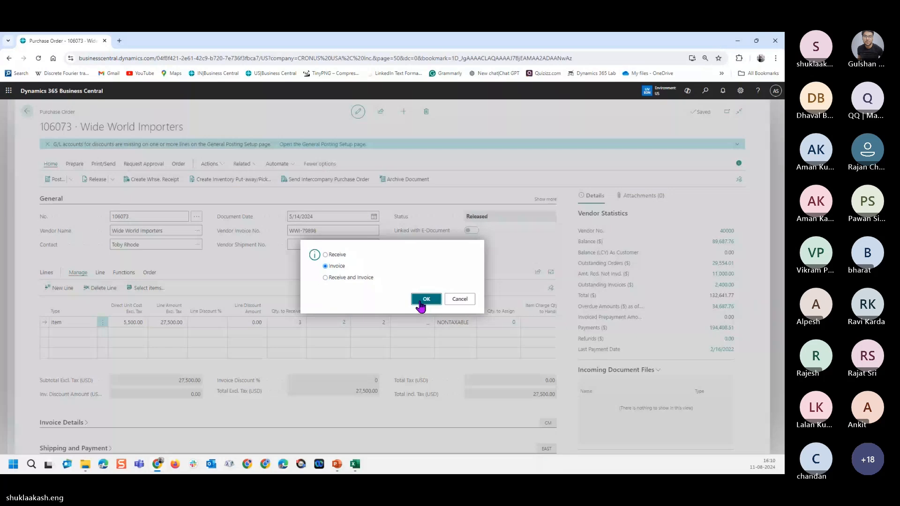
left_click(426, 299)
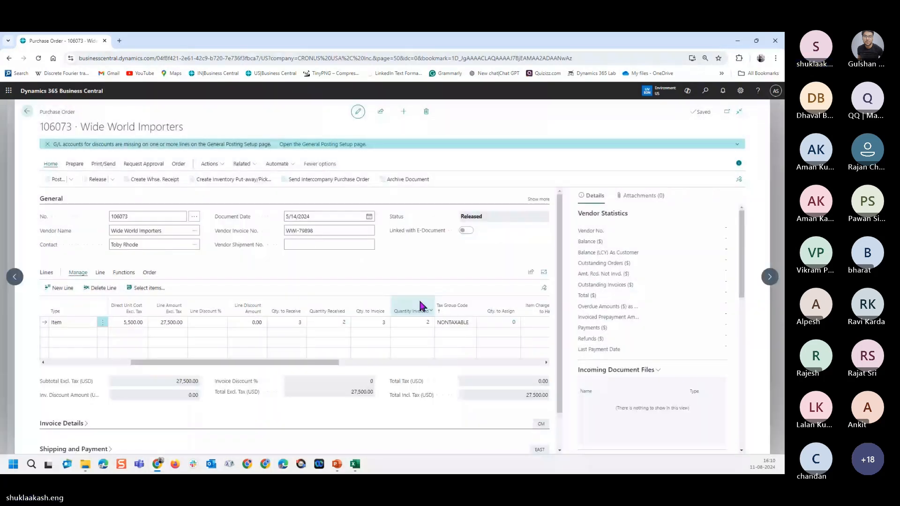
Review the line's received and invoiced quantities, and inspect the order's posted receipts and posted invoices
left_click(288, 323)
left_click_drag(270, 363, 225, 366)
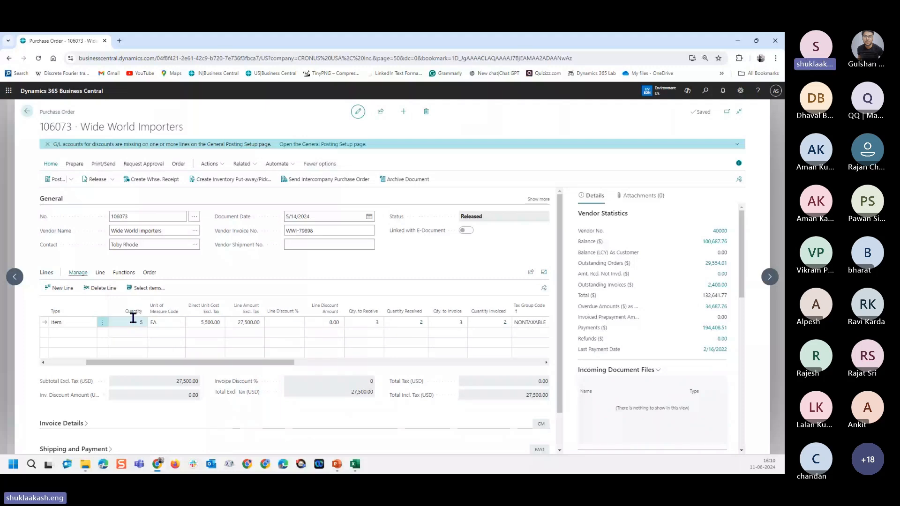
left_click(367, 324)
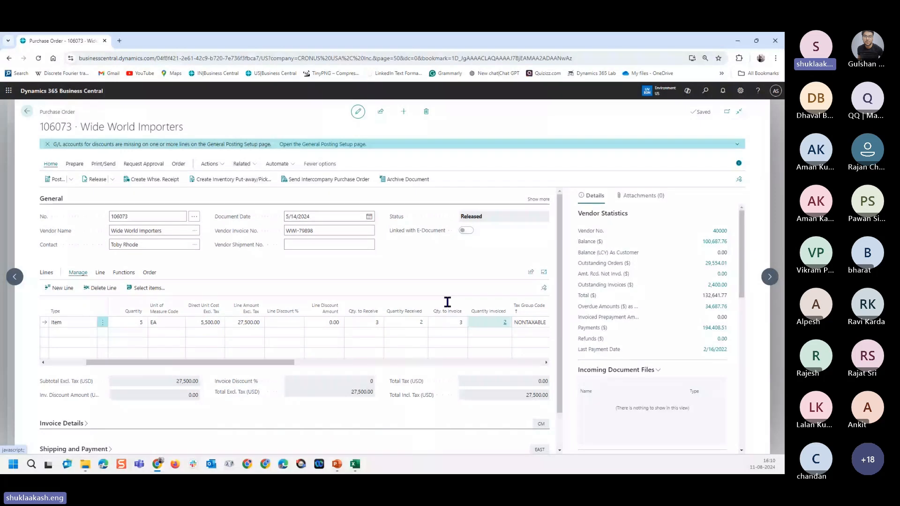
left_click(178, 165)
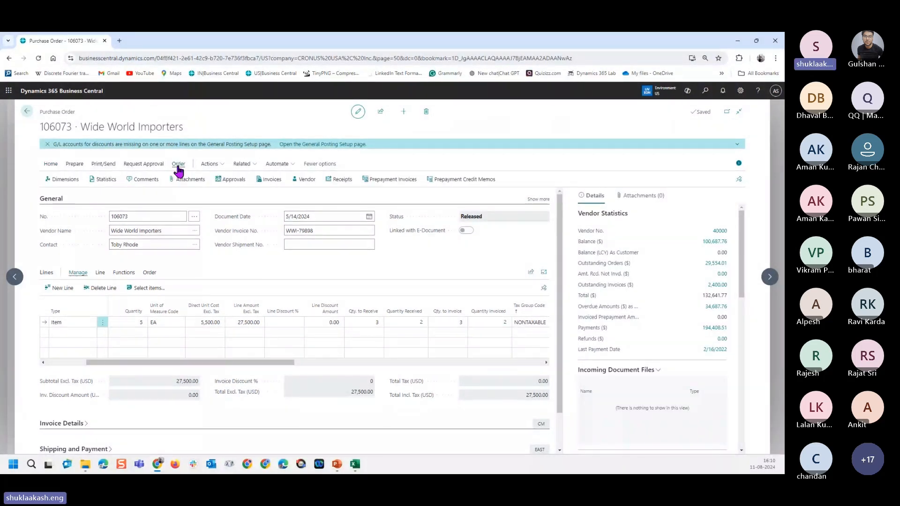
left_click(338, 179)
left_click(29, 111)
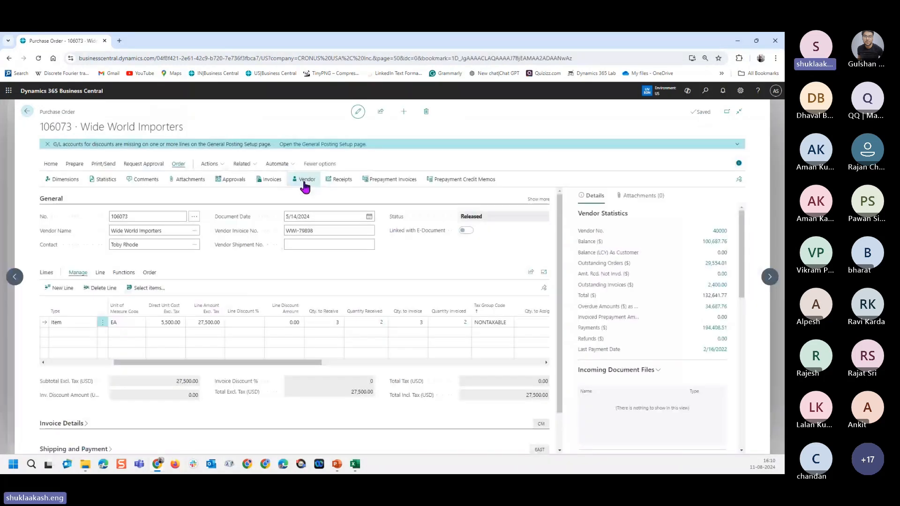
left_click(272, 182)
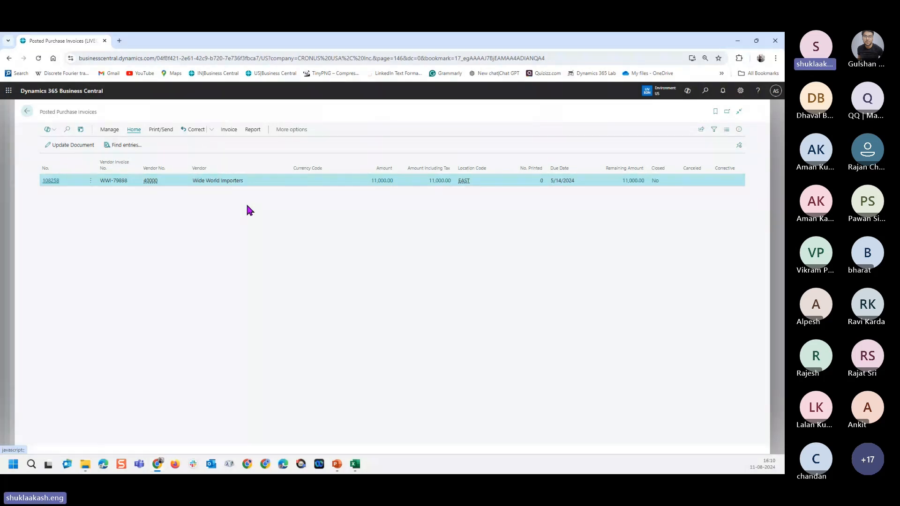
left_click(26, 118)
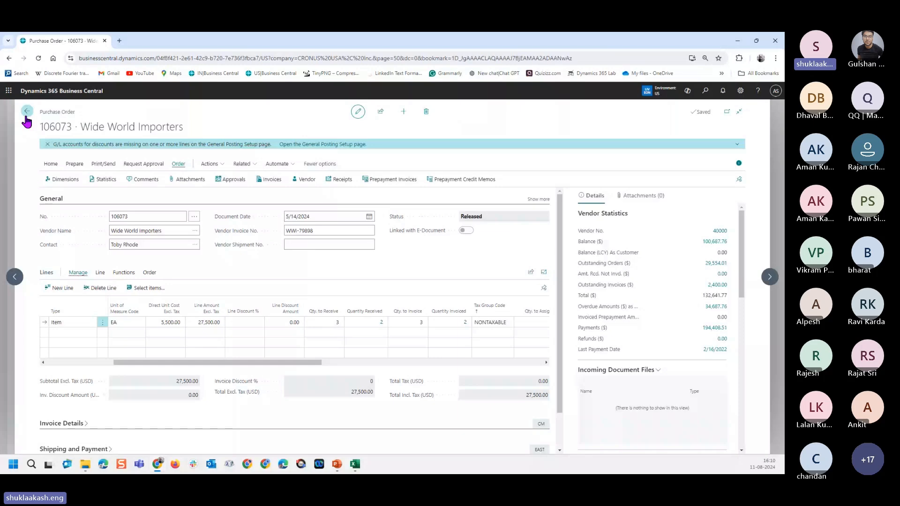
Return to the purchase orders list and open the Wide World Importers order dated 8/11/2024
left_click(26, 117)
left_click(51, 180)
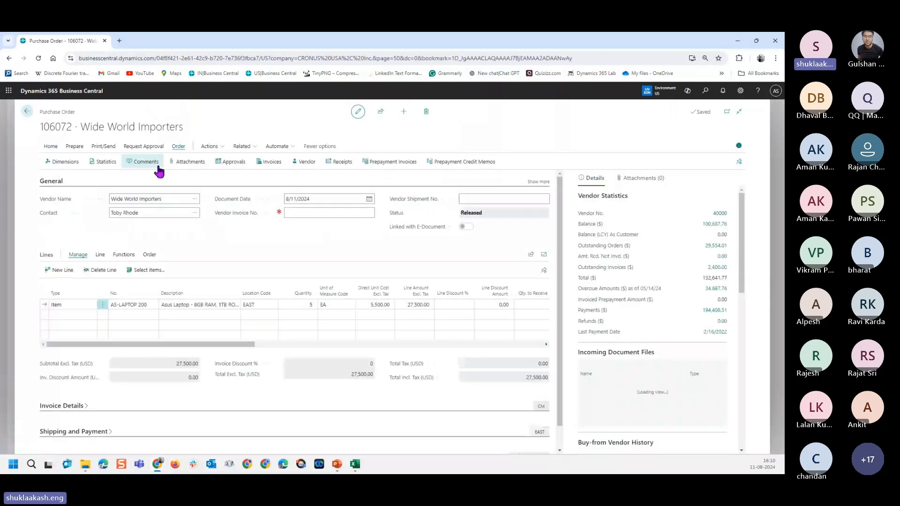
Review the order's posted purchase invoice and return to the purchase order
left_click(274, 163)
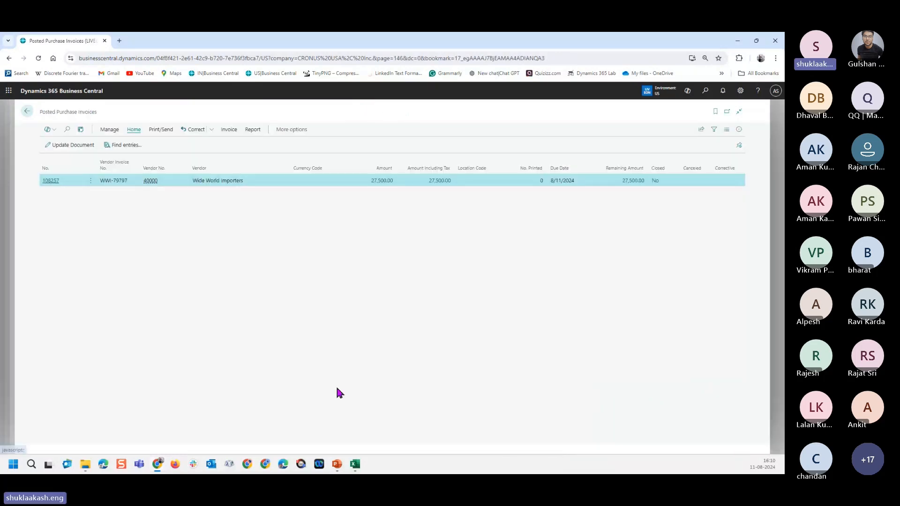
left_click(30, 116)
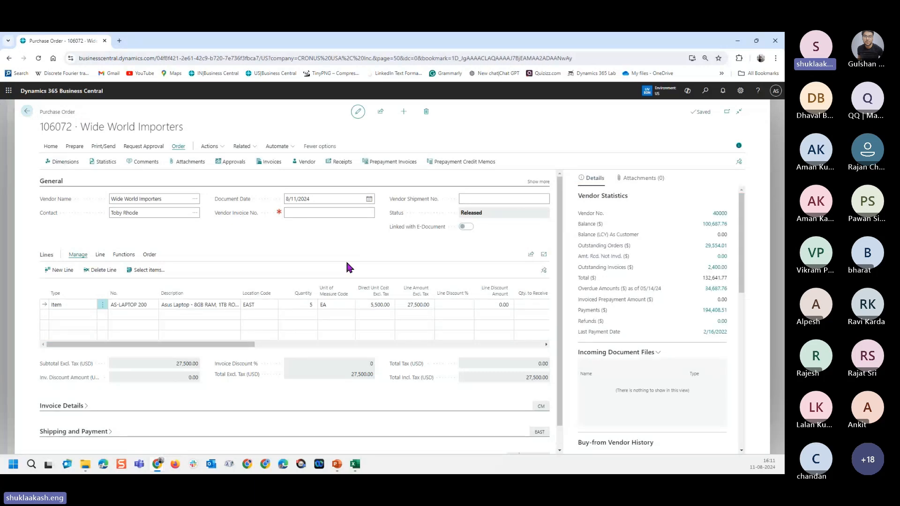
left_click(272, 164)
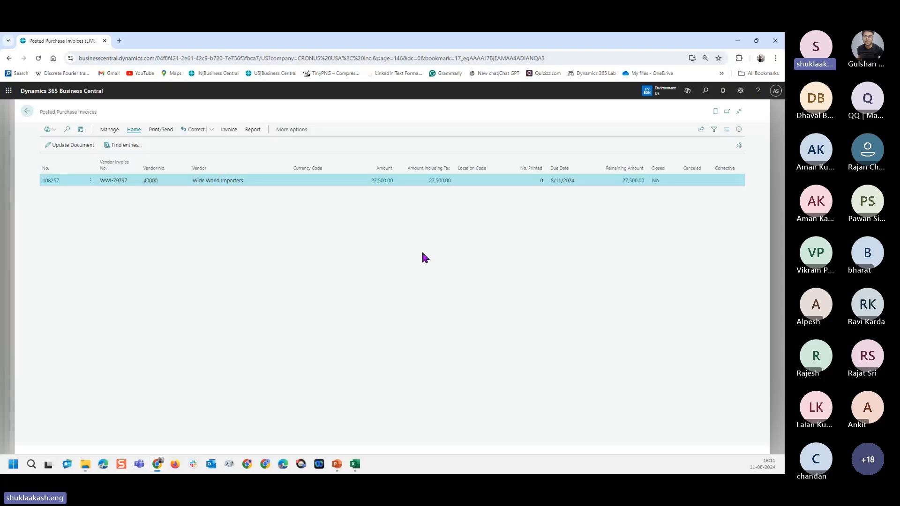
left_click(28, 112)
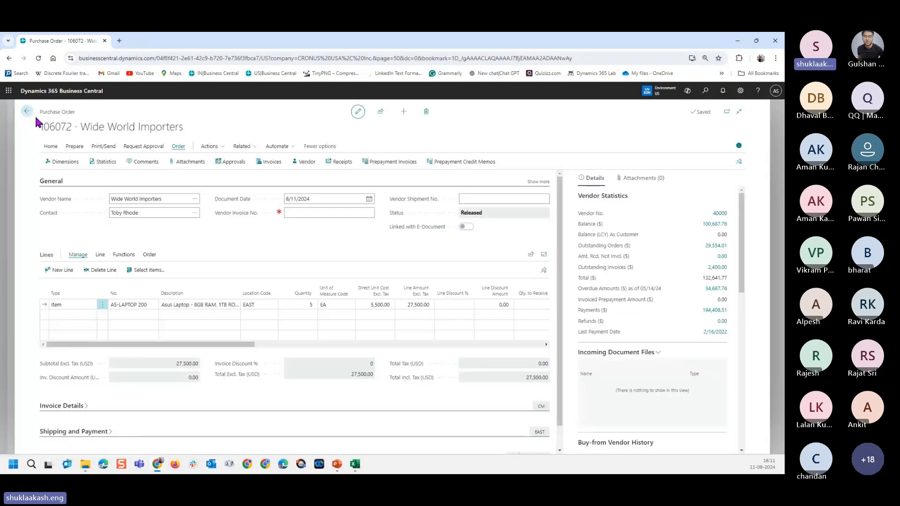
Find the related entries of the order's posted purchase receipt and consult the Procure to Pay slide in PowerPoint before returning to Business Central
left_click(338, 170)
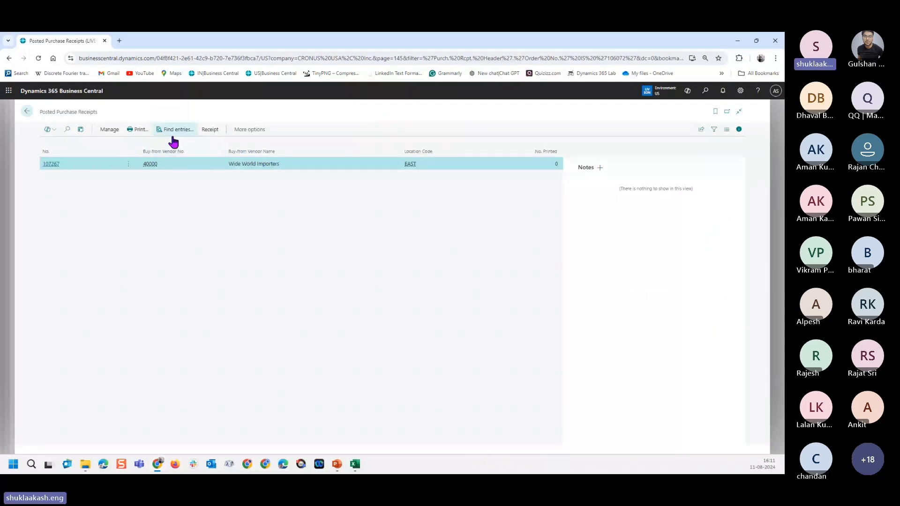
left_click(173, 141)
mouse_move(337, 464)
left_click(386, 424)
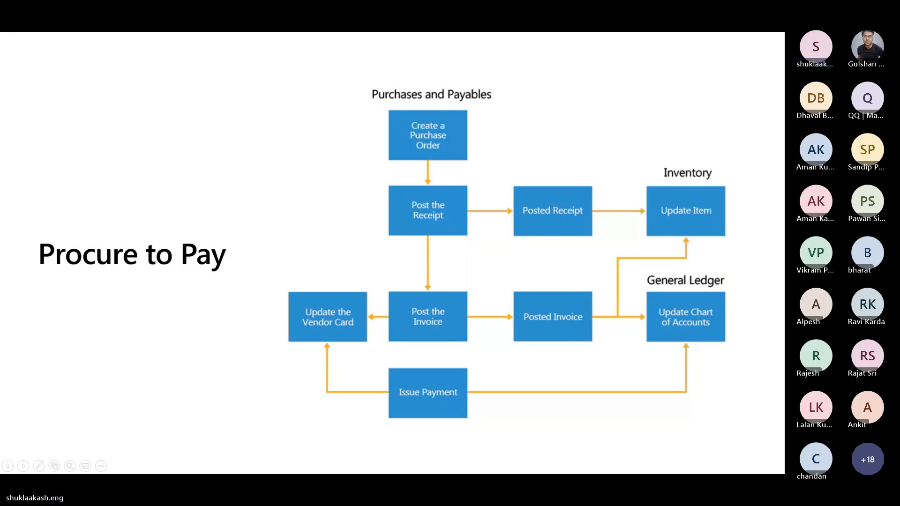
key("alt+Tab")
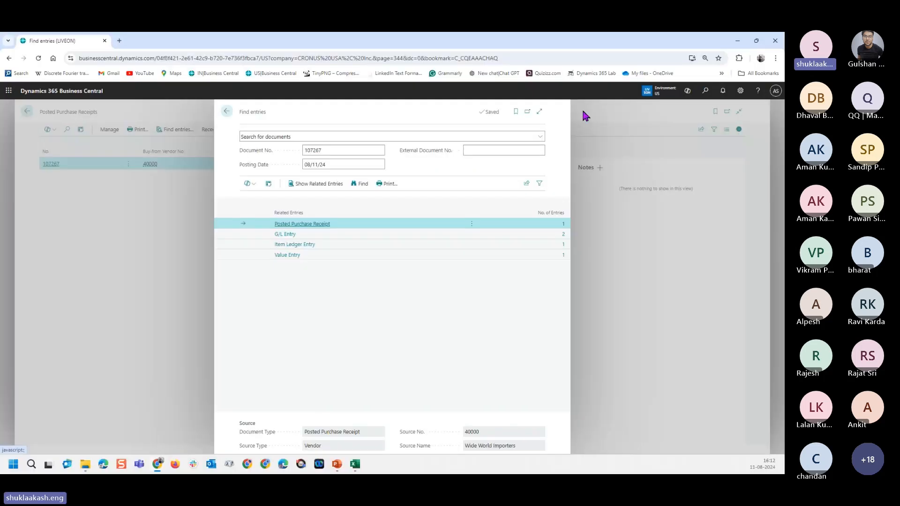
Check the Expected Cost Posting to G/L setting in Inventory Setup and return to the receipt's related entries
left_click(705, 92)
type("inve set")
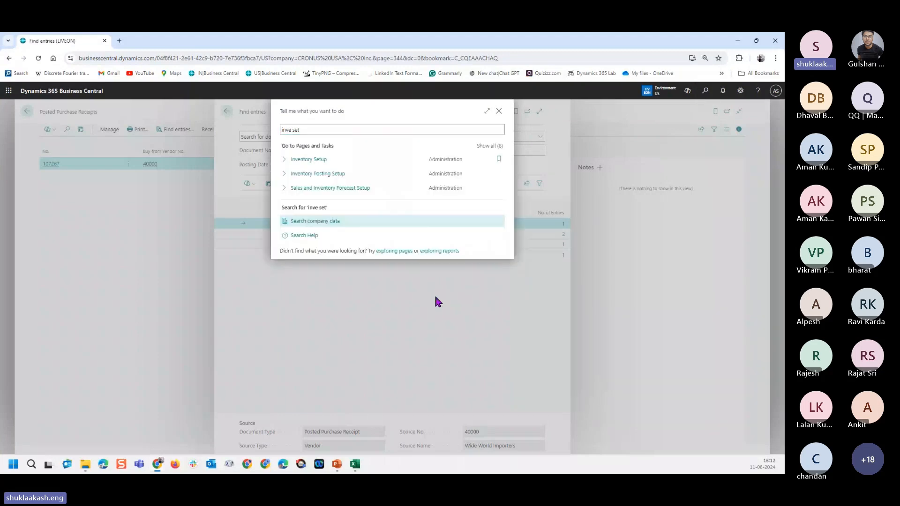
left_click(309, 160)
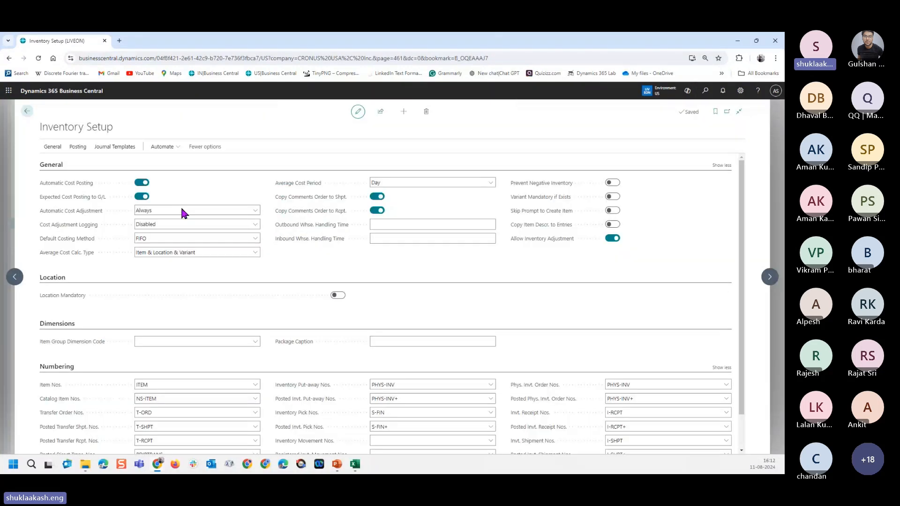
left_click(54, 197)
left_click(27, 112)
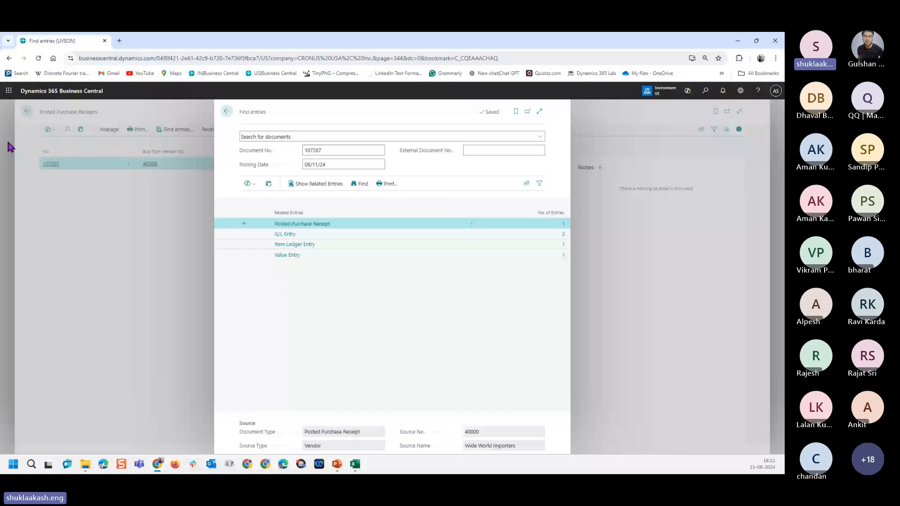
Review the item ledger entry and the interim account G/L entries related to the posted purchase receipt
left_click(327, 235)
left_click(562, 246)
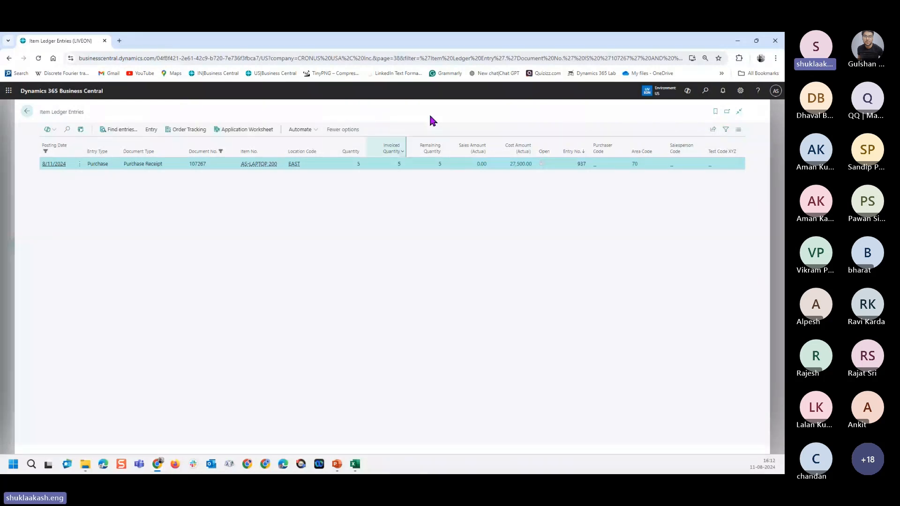
key("Escape")
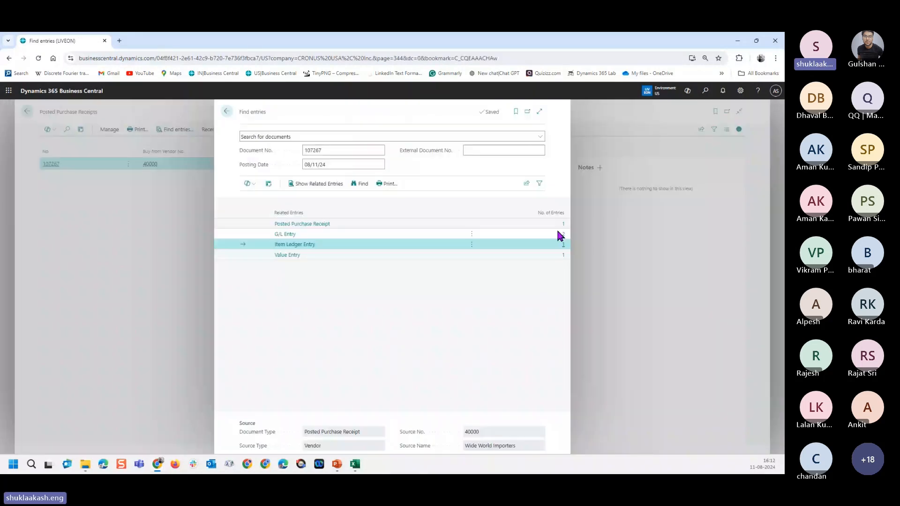
left_click(561, 234)
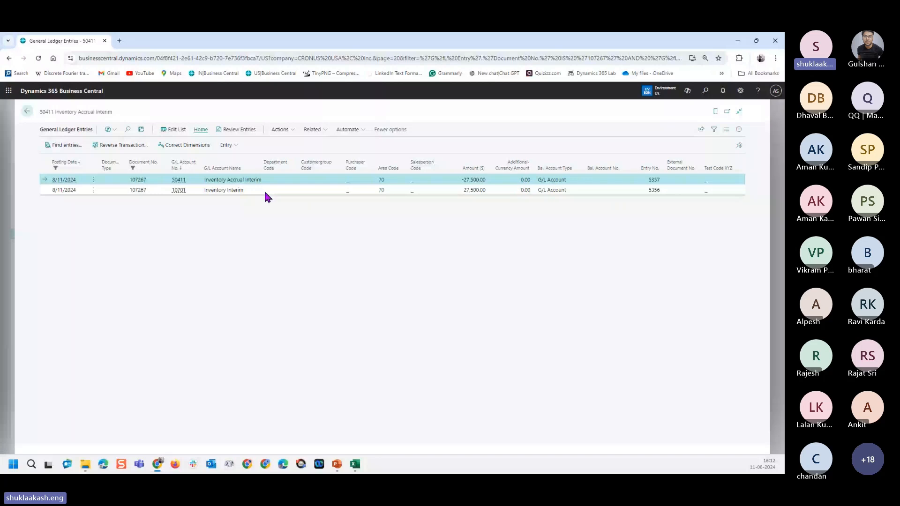
left_click(195, 191)
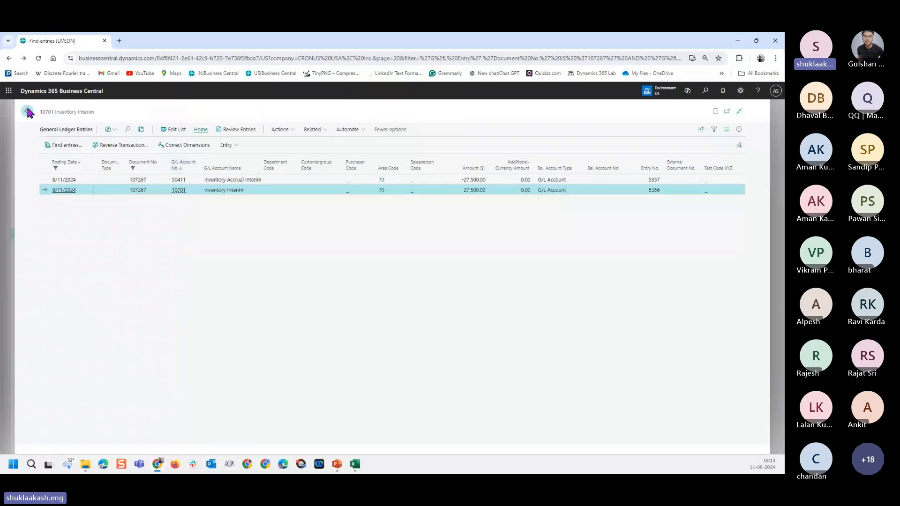
left_click(26, 109)
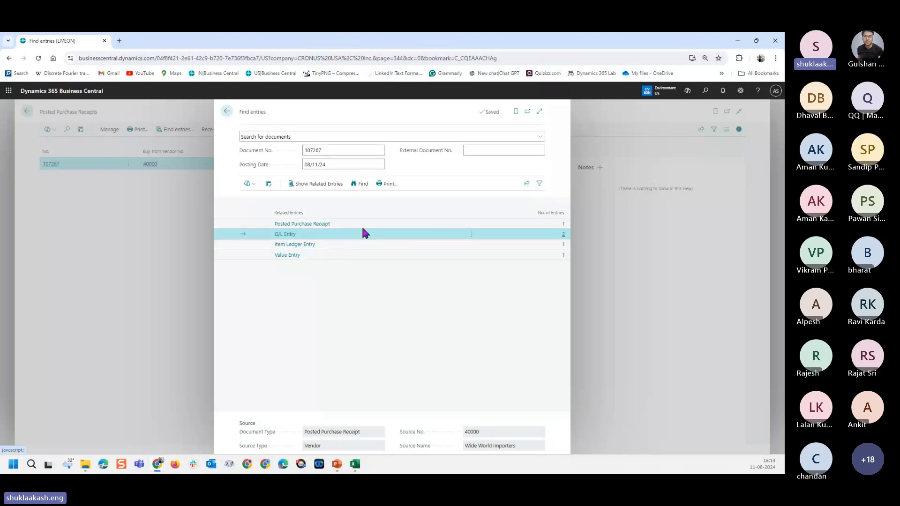
Go over the receipt's related entry types and return to the purchase order
key("Up")
left_click(360, 244)
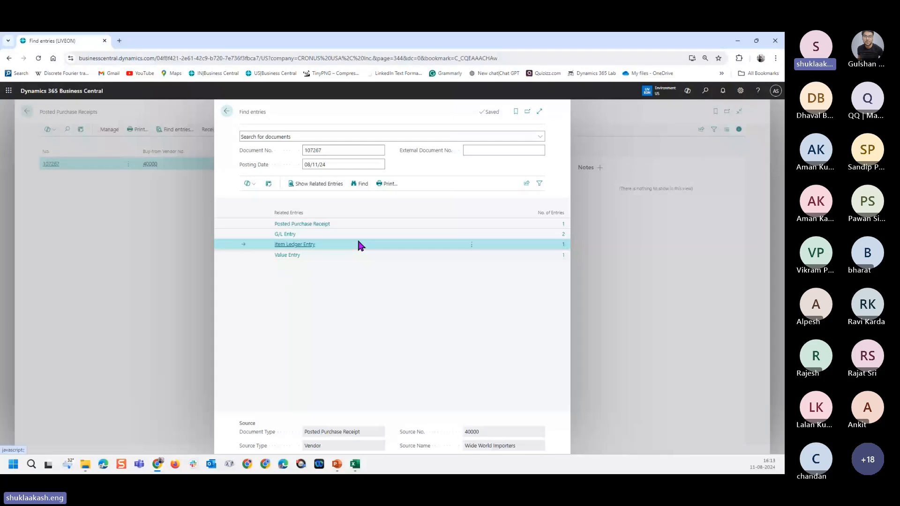
left_click(347, 253)
left_click(355, 233)
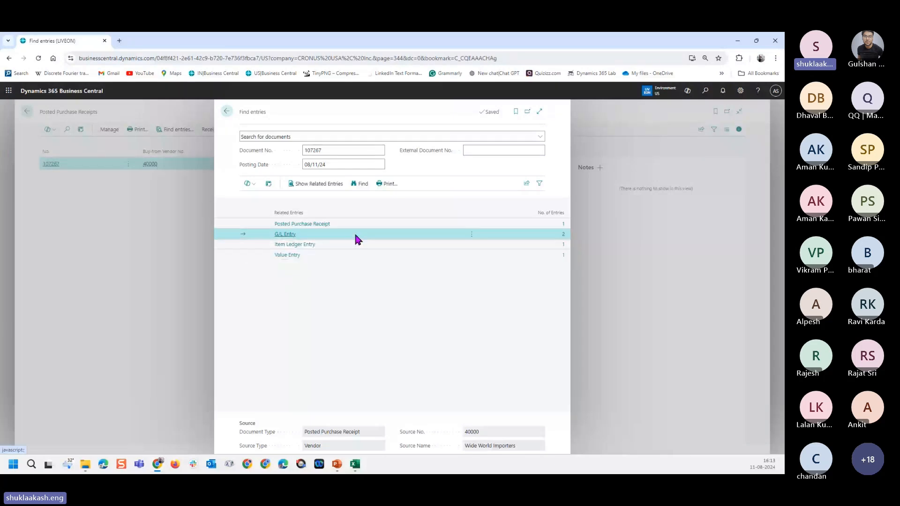
left_click(226, 113)
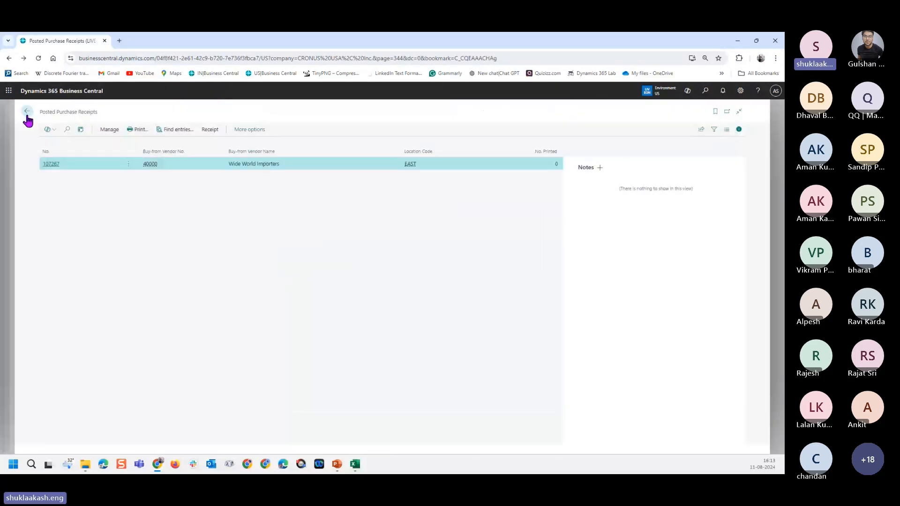
left_click(27, 115)
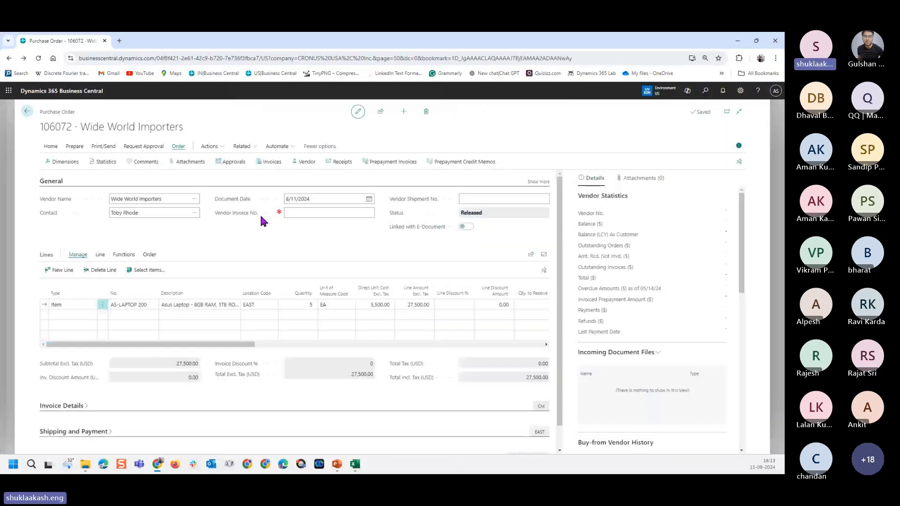
Find the related entries of the order's posted purchase invoice and switch to the Procure to Pay slide in PowerPoint
left_click(264, 164)
left_click(123, 146)
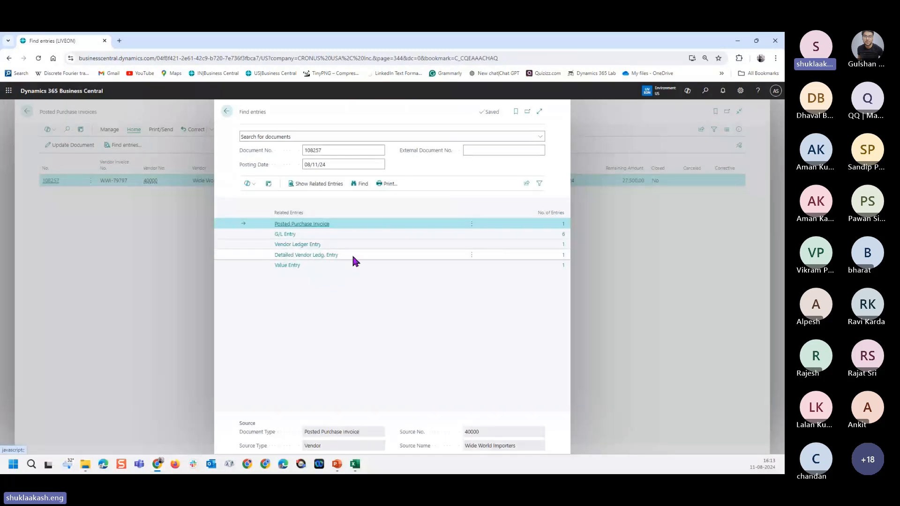
mouse_move(345, 467)
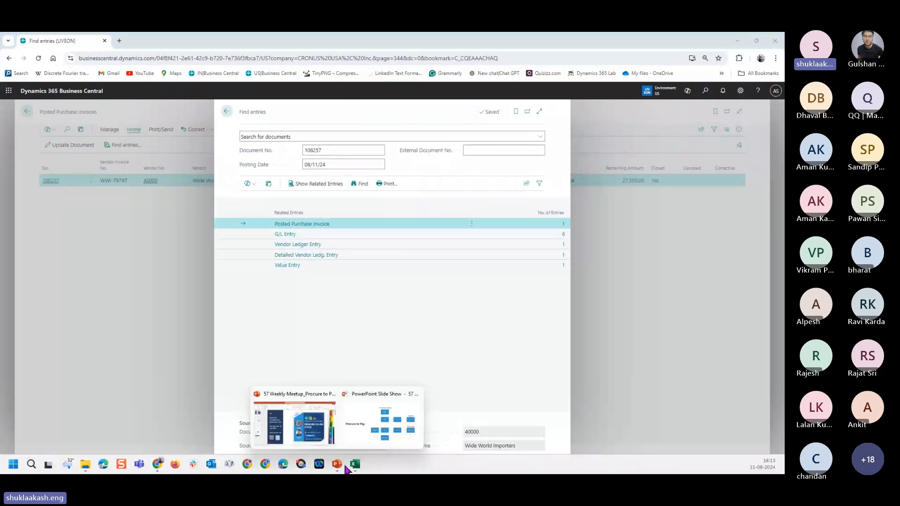
left_click(378, 422)
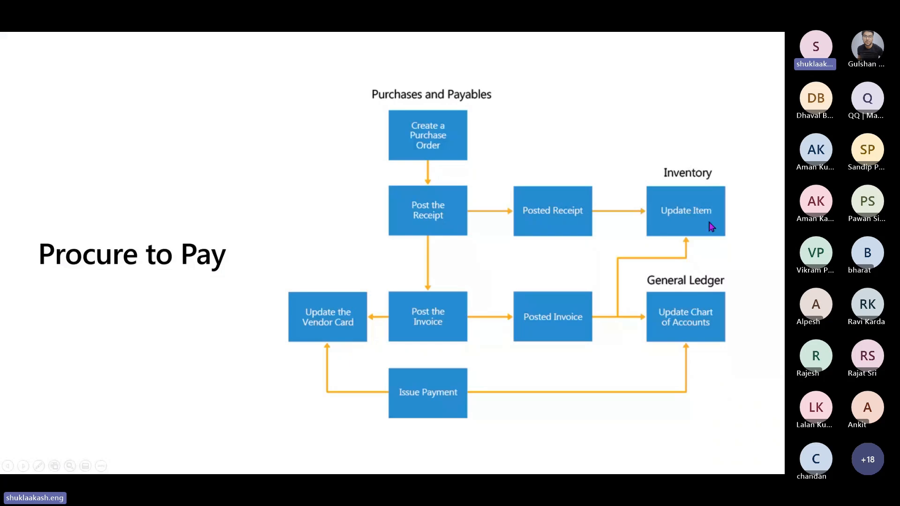
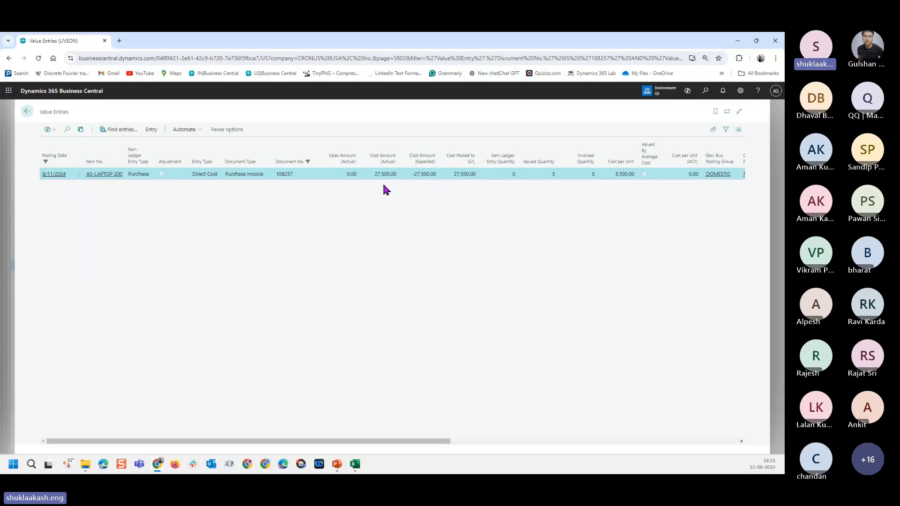
Leave the invoice's value entries, review the value entry of the order's posted purchase receipt, and return to the order
left_click(26, 112)
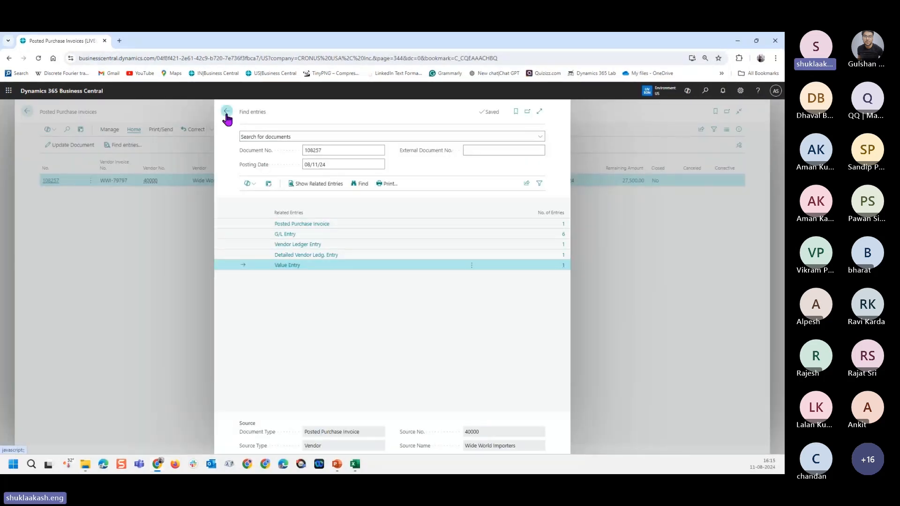
left_click(226, 114)
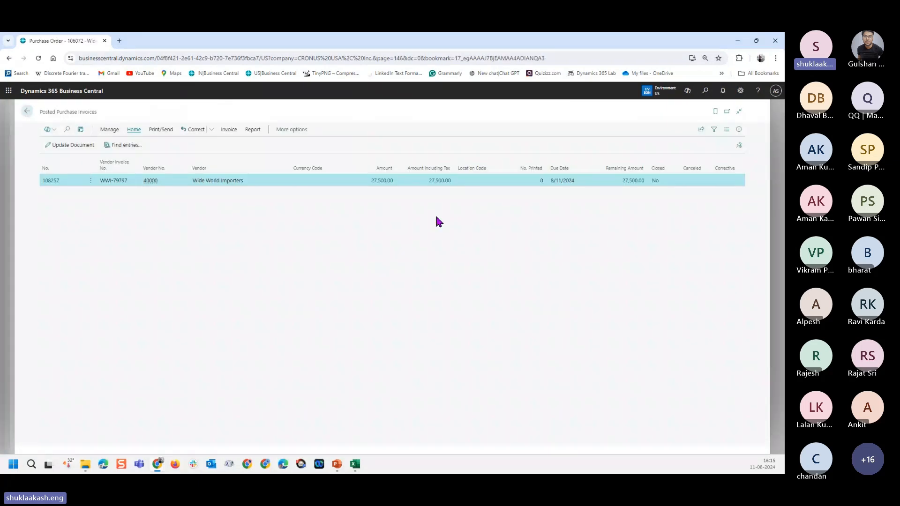
left_click(339, 159)
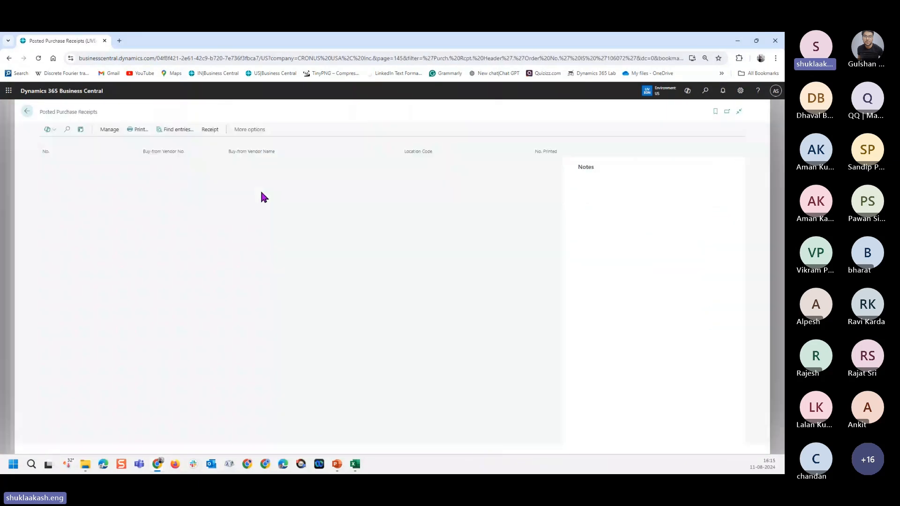
left_click(175, 129)
key("Down")
key("Down")
key("Down")
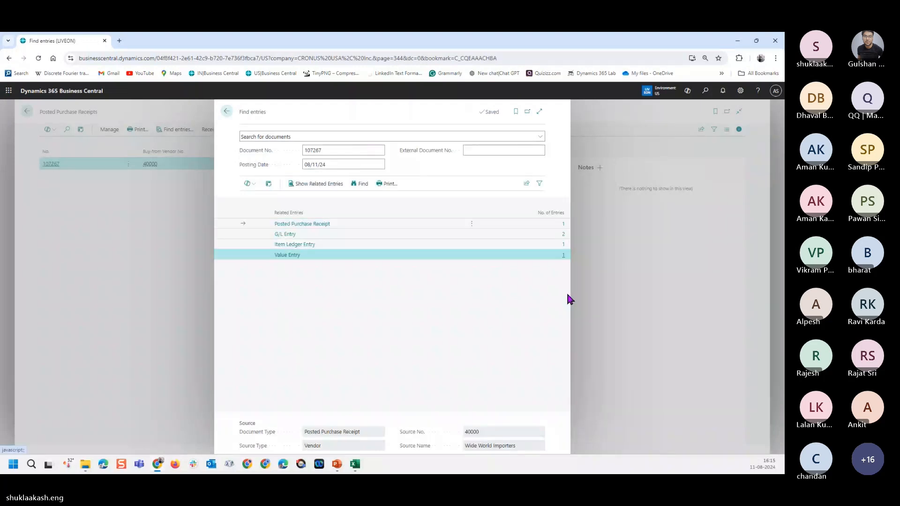
left_click(564, 256)
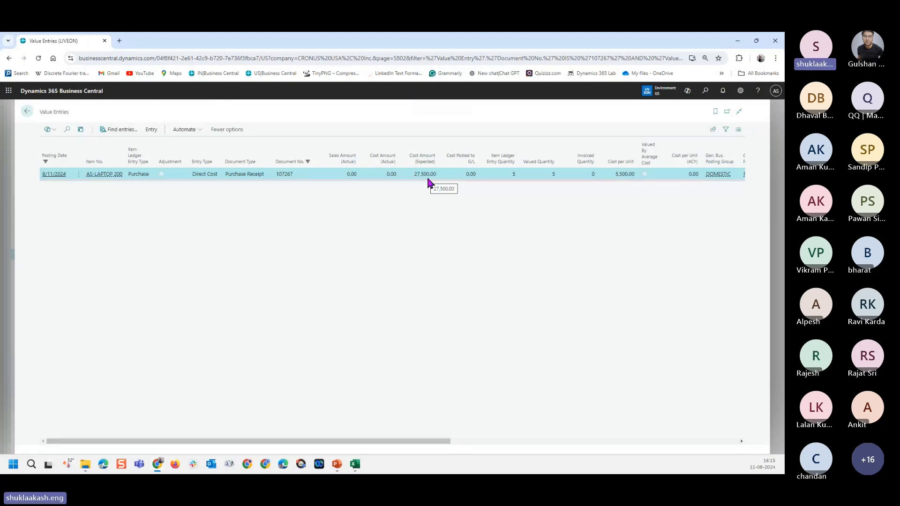
left_click(26, 112)
left_click(227, 112)
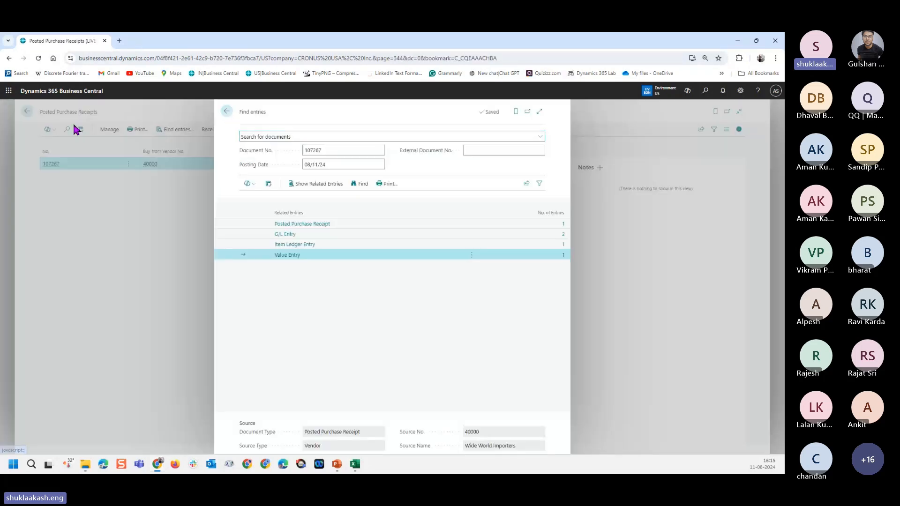
left_click(29, 112)
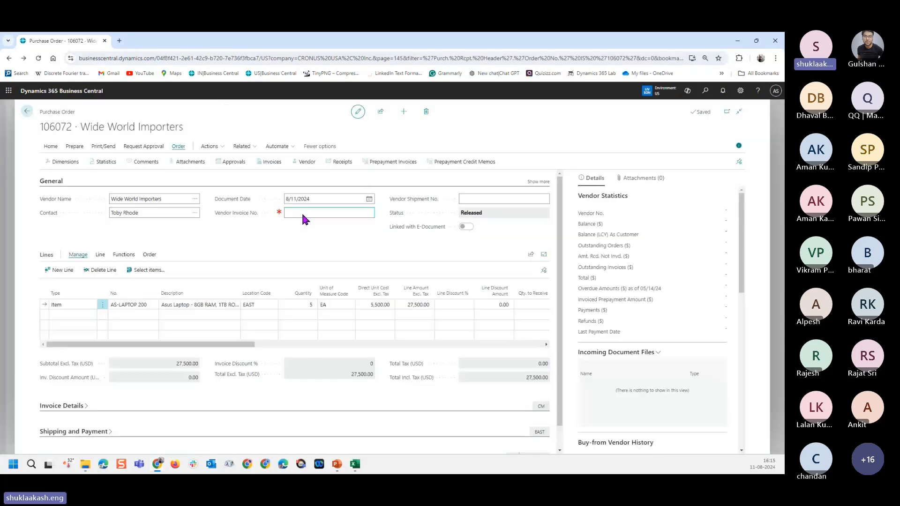
Review the posted purchase invoice's G/L entries for the Inventory Interim, Inventory Accrual Interim and Inventory accounts
left_click(270, 161)
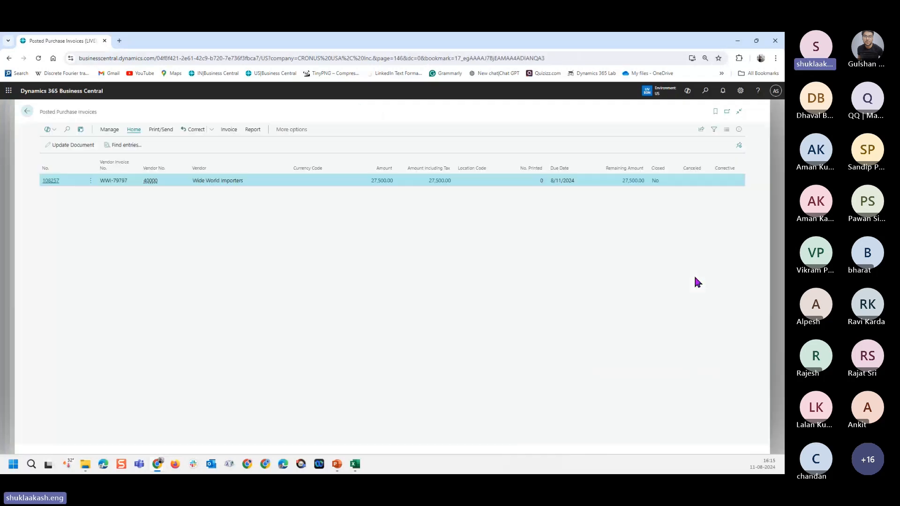
left_click(105, 147)
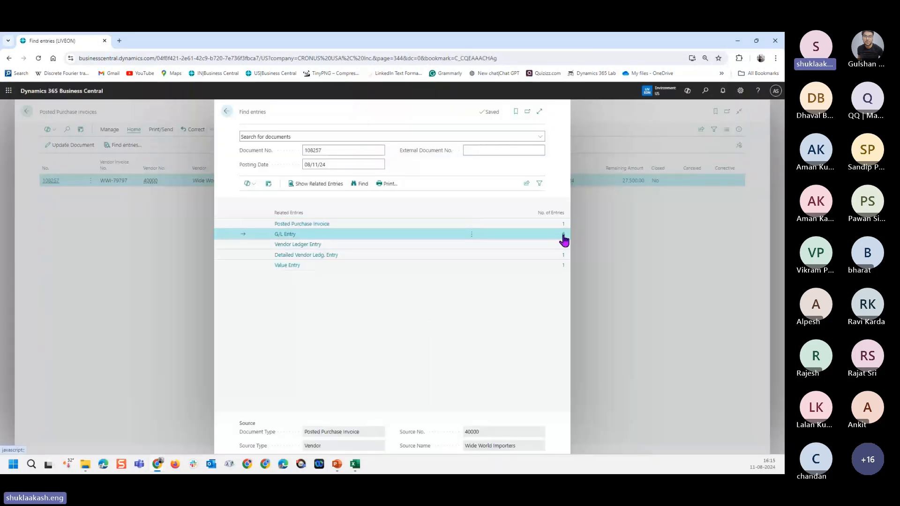
left_click(563, 234)
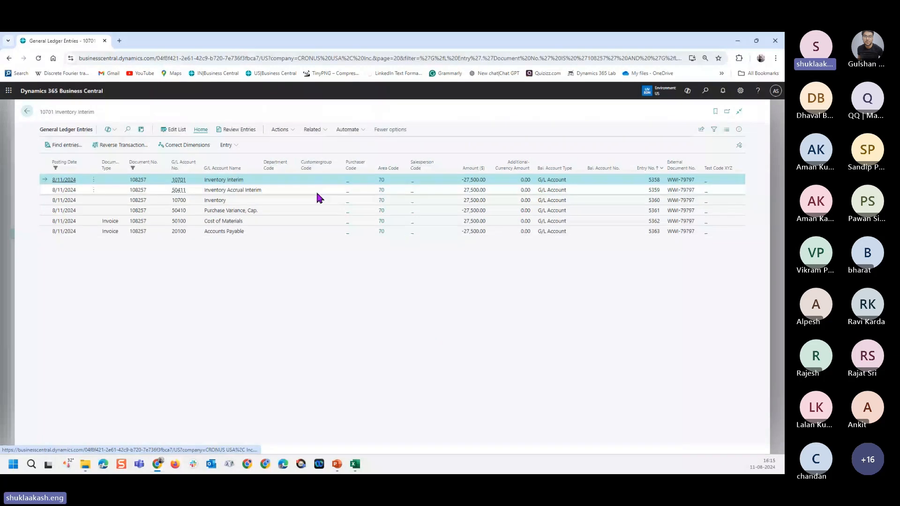
left_click(272, 180)
left_click(277, 188)
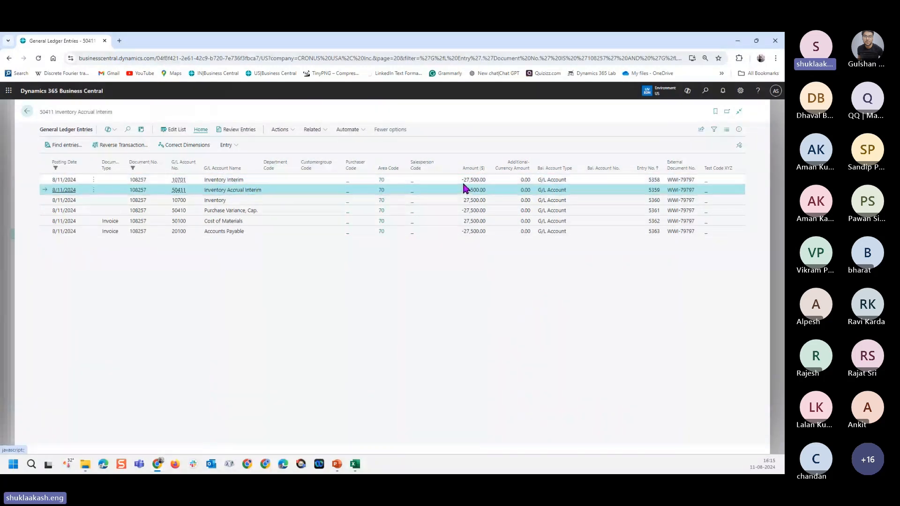
left_click(459, 197)
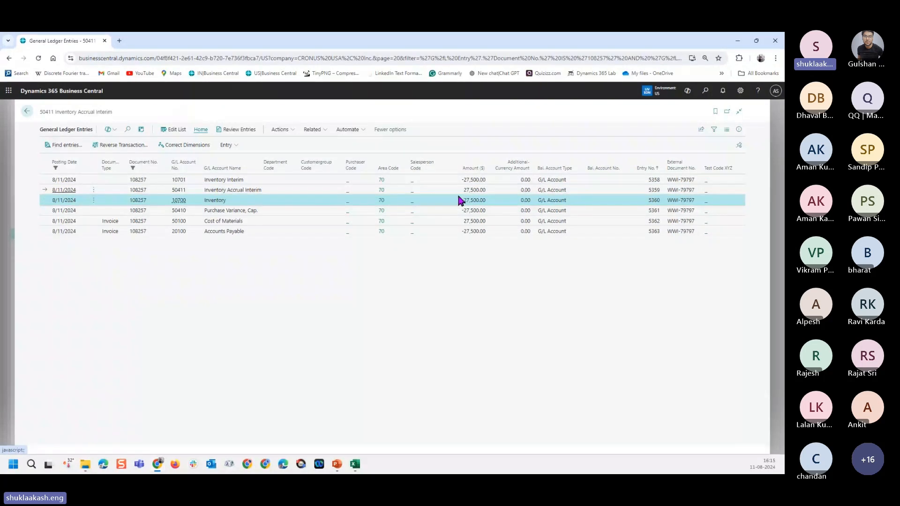
Review the invoice's Cost of Materials and Accounts Payable G/L entries, and revisit the Procure to Pay slide in PowerPoint
left_click(266, 219)
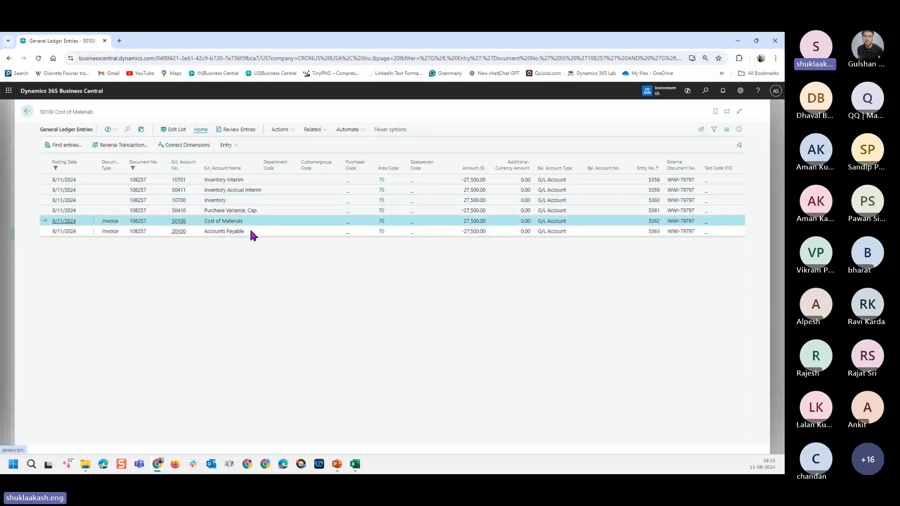
left_click(256, 231)
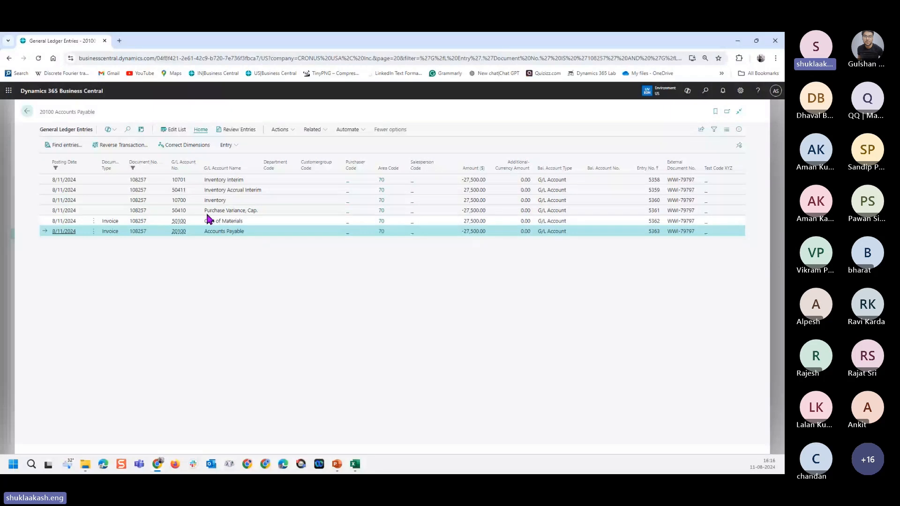
left_click(29, 117)
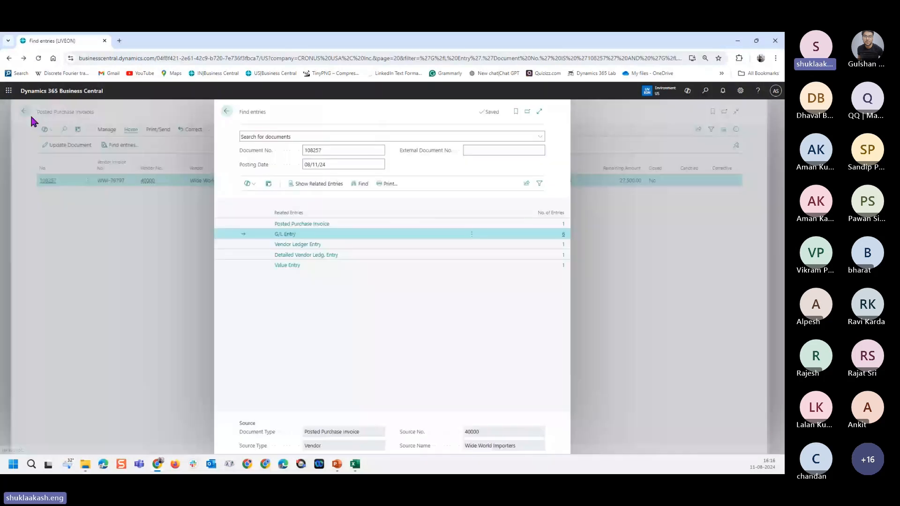
key("alt+Tab")
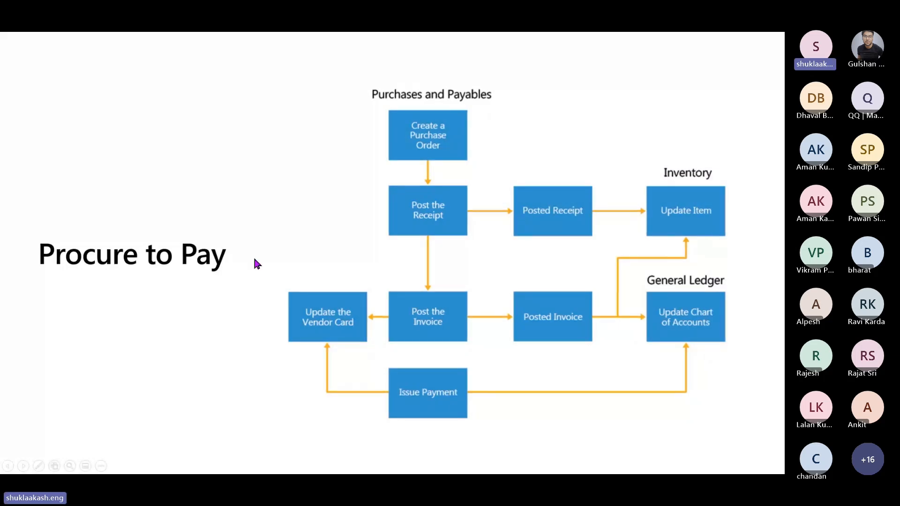
key("alt+Tab")
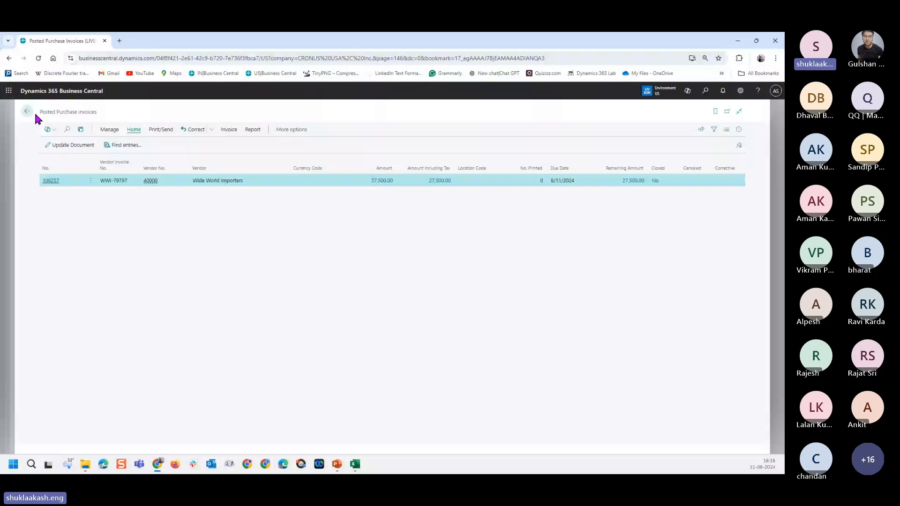
Open the Vendor Ledger Entries, sort them by newest posting date, and select the 5/14/2024 Wide World Importers invoice
left_click(27, 111)
left_click(706, 91)
type("ver")
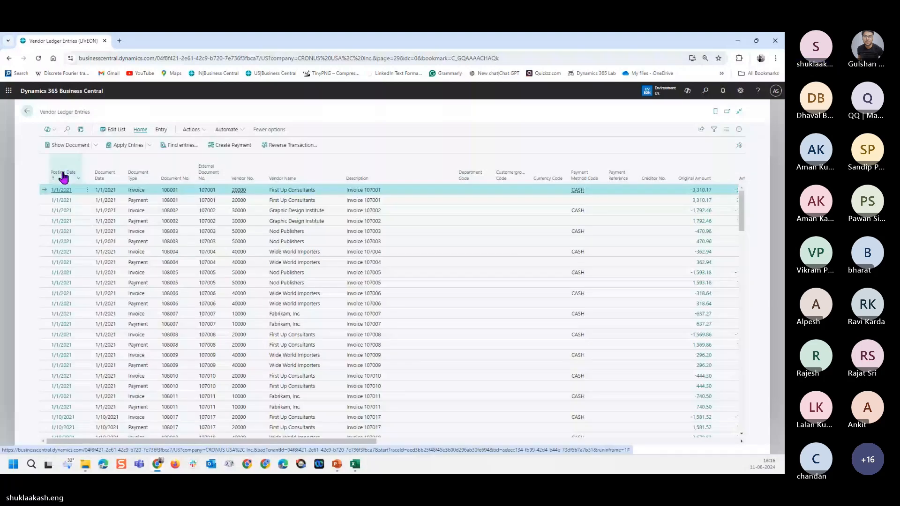
left_click(64, 176)
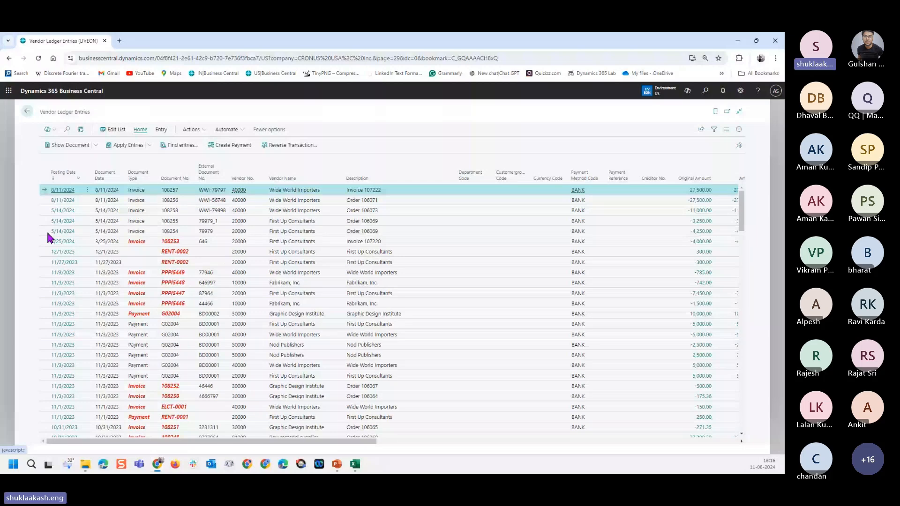
left_click(110, 201)
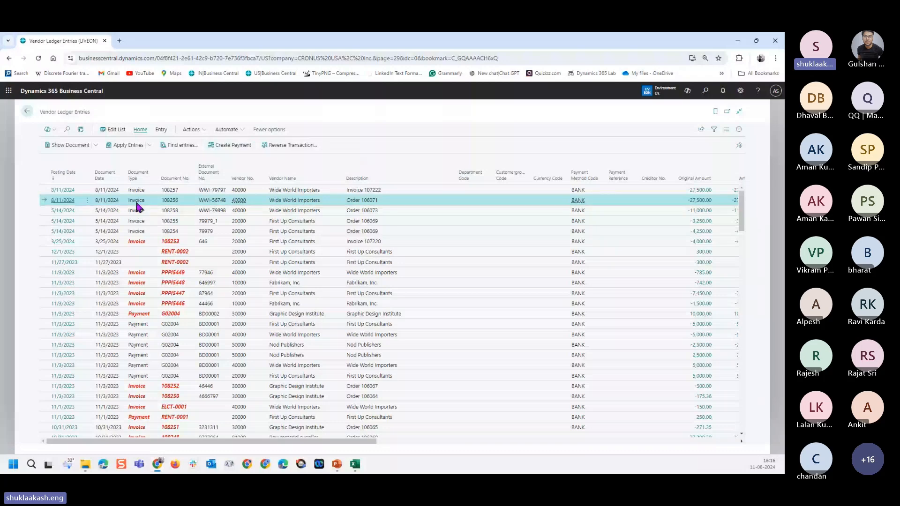
left_click(264, 211)
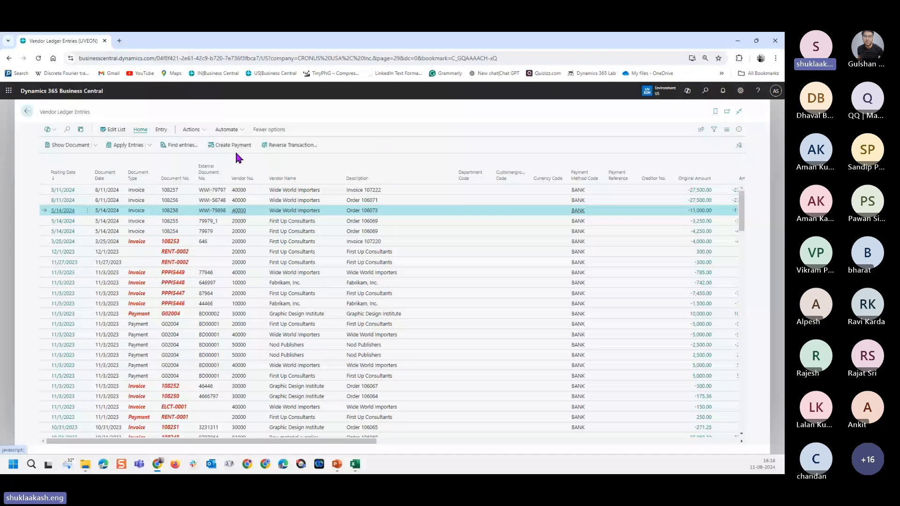
Create a payment for the selected invoice with template PAYMENT, batch CASH and bank account SAVINGS
left_click(235, 150)
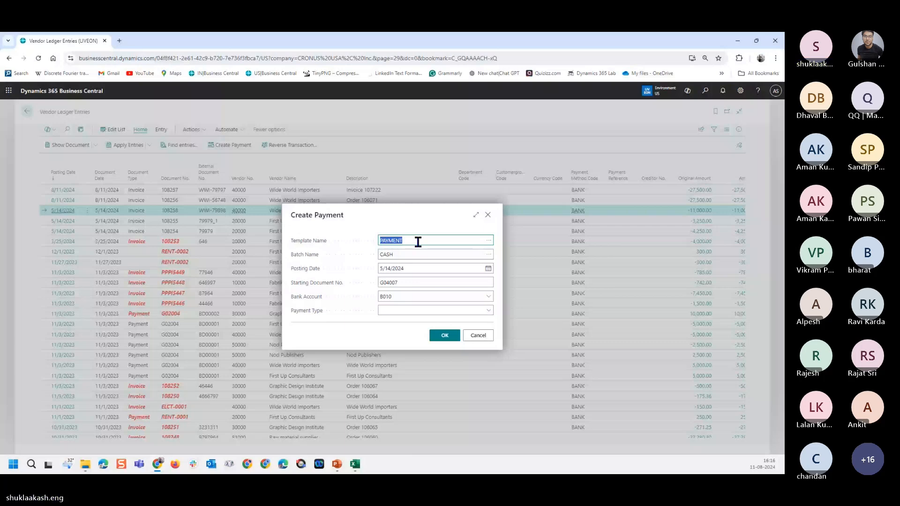
left_click(415, 296)
left_click(415, 308)
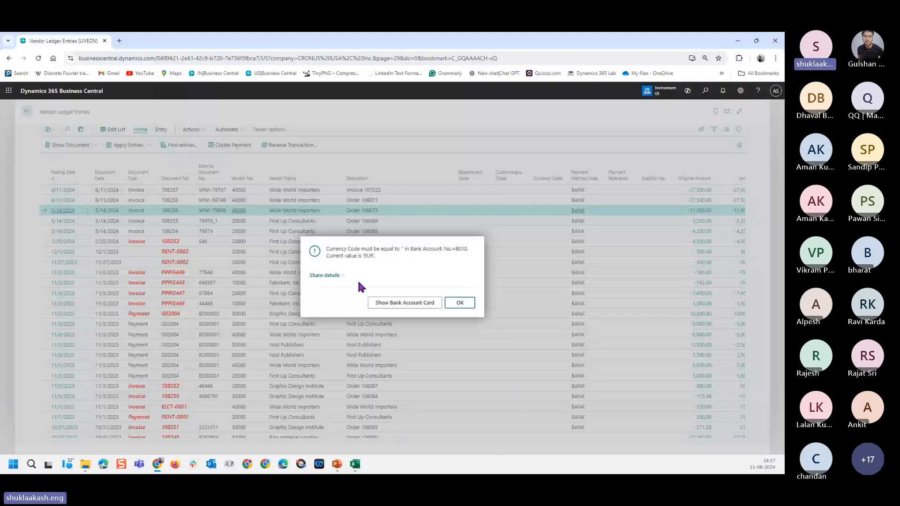
key("Escape")
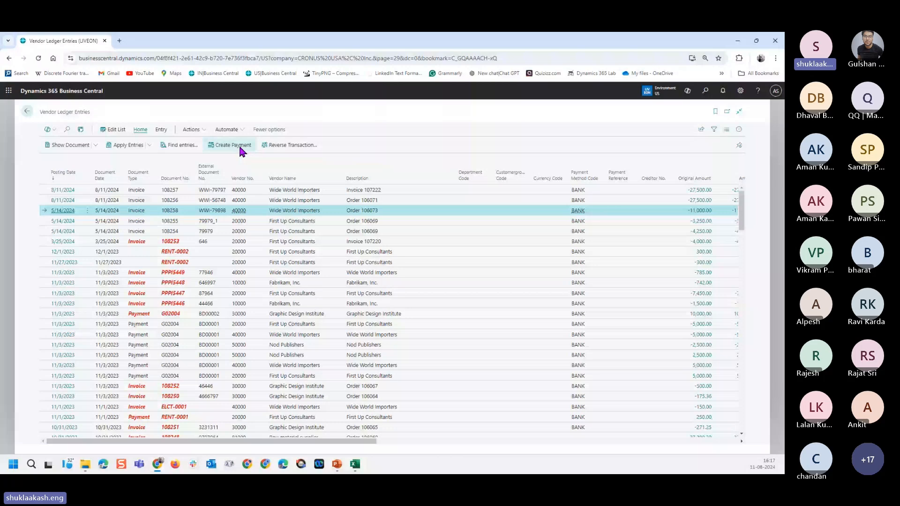
left_click(241, 147)
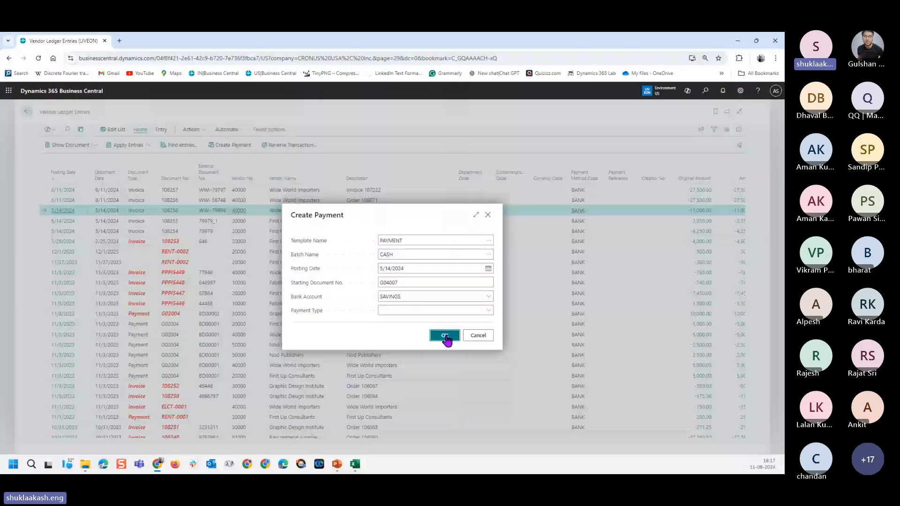
left_click(445, 336)
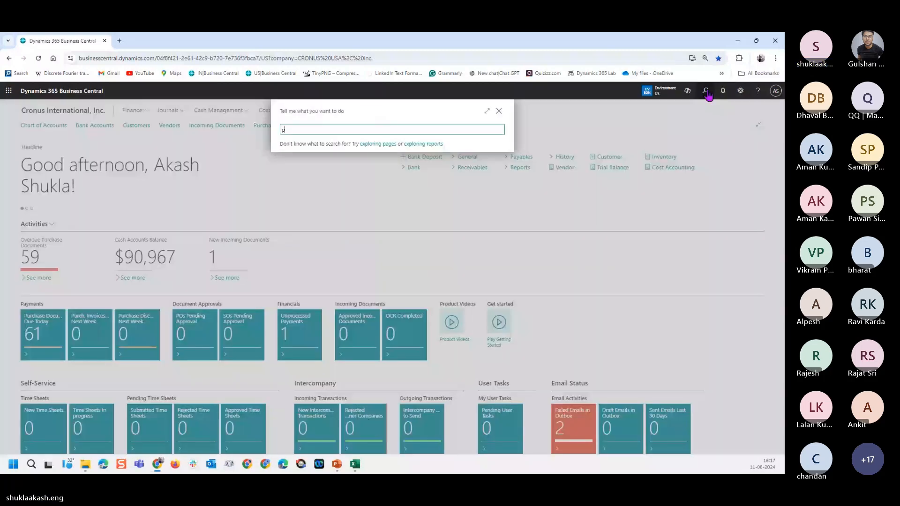
Open the Payment Journals and switch to the GENERAL batch
type("ayment journ")
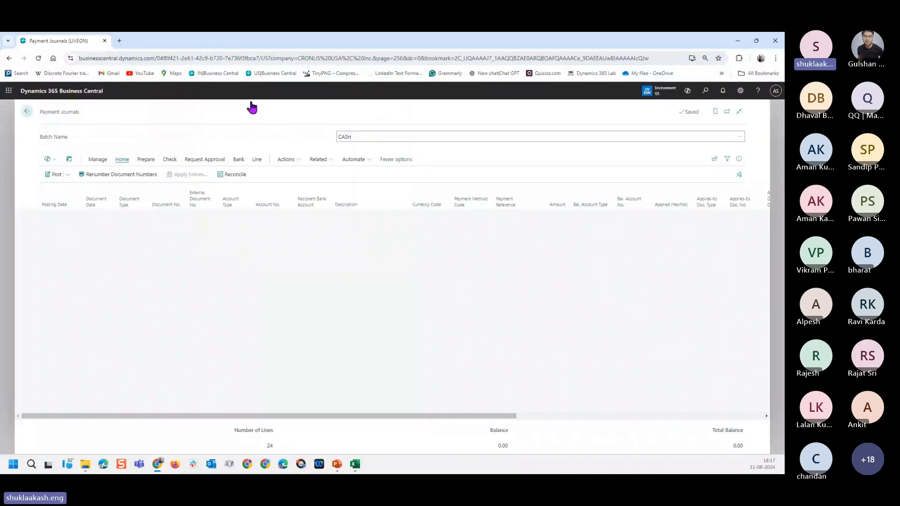
left_click(734, 137)
left_click(33, 207)
left_click(711, 424)
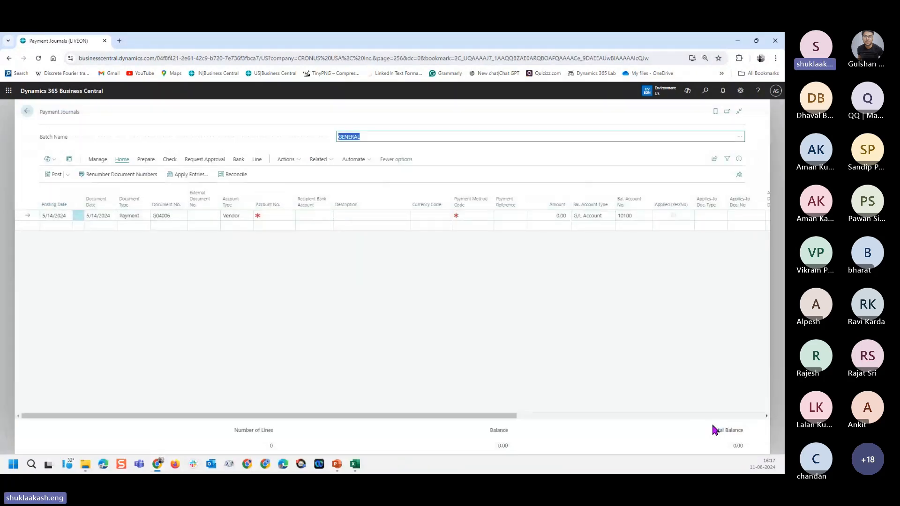
Set the payment line's posting date to 8/11/2024
left_click(64, 217)
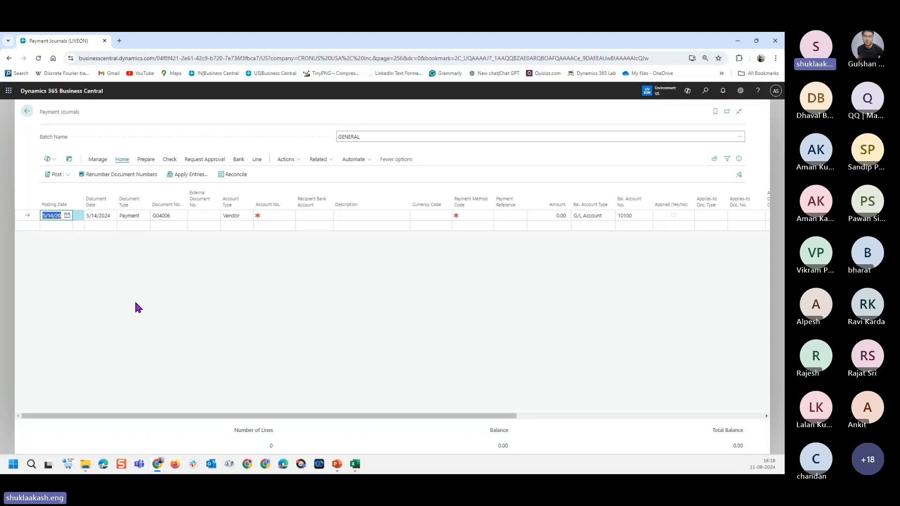
type("t")
key("Tab")
Set the payment line's vendor account to 40000, Wide World Importers
key("Tab")
key("Tab")
key("Tab")
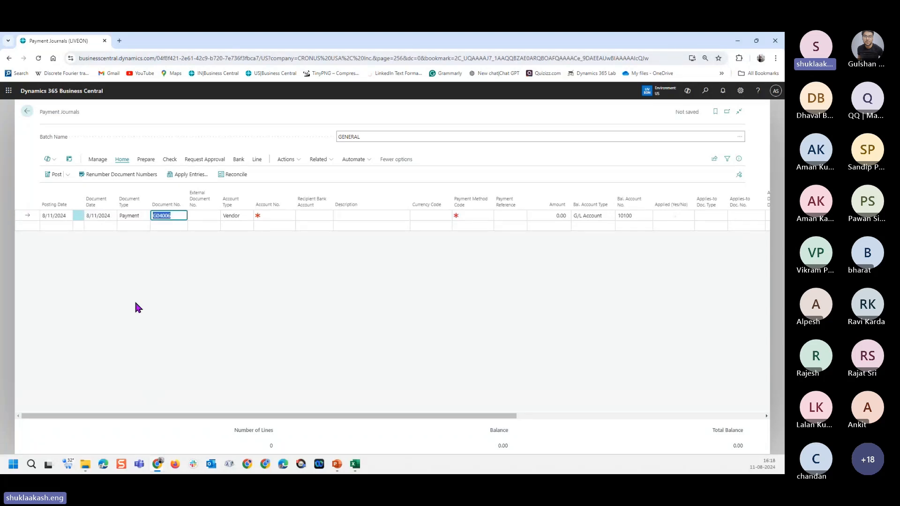
key("Tab")
key("Tab")
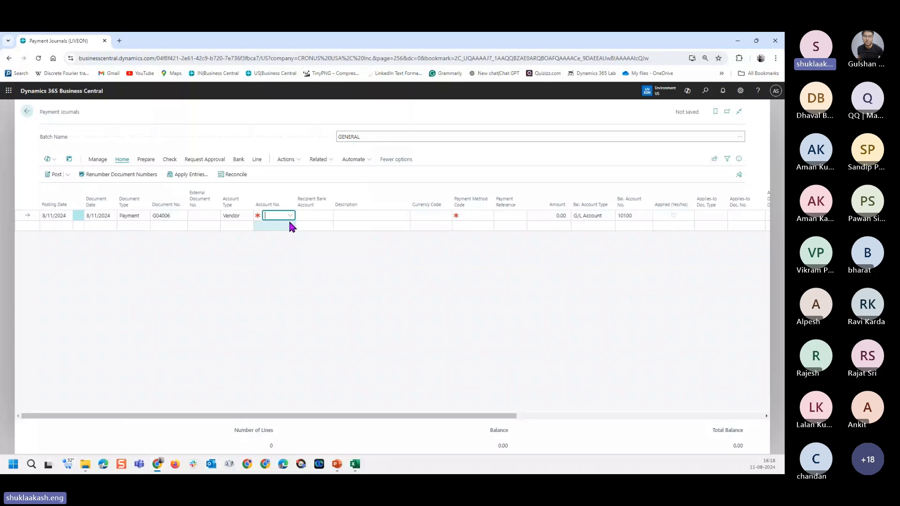
type("ic")
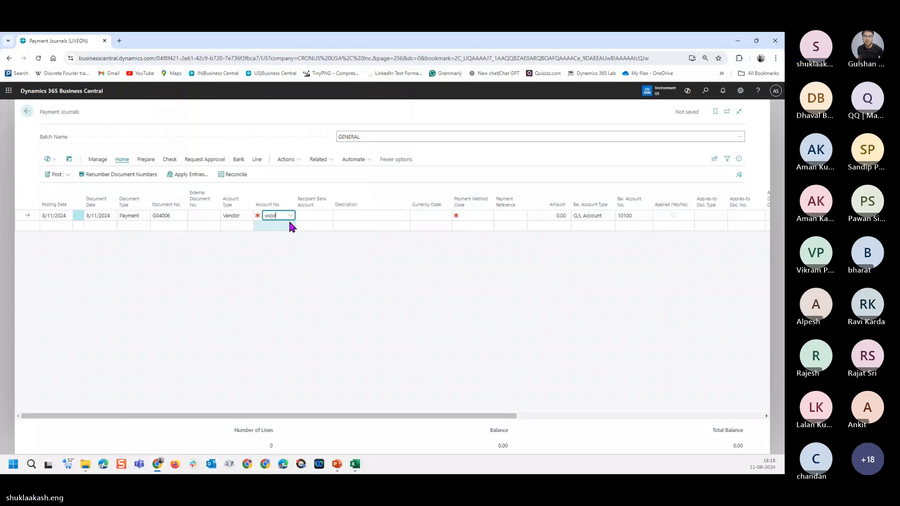
key("BackSpace")
type("de")
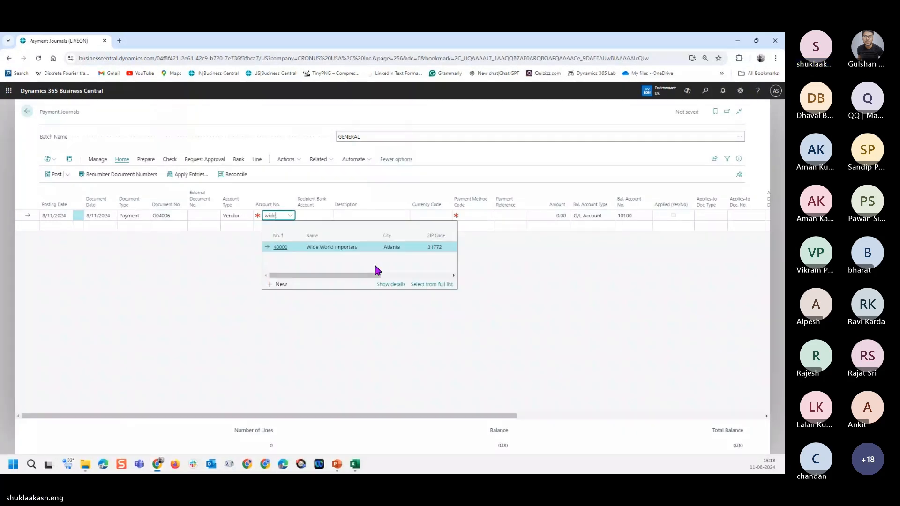
key("Return")
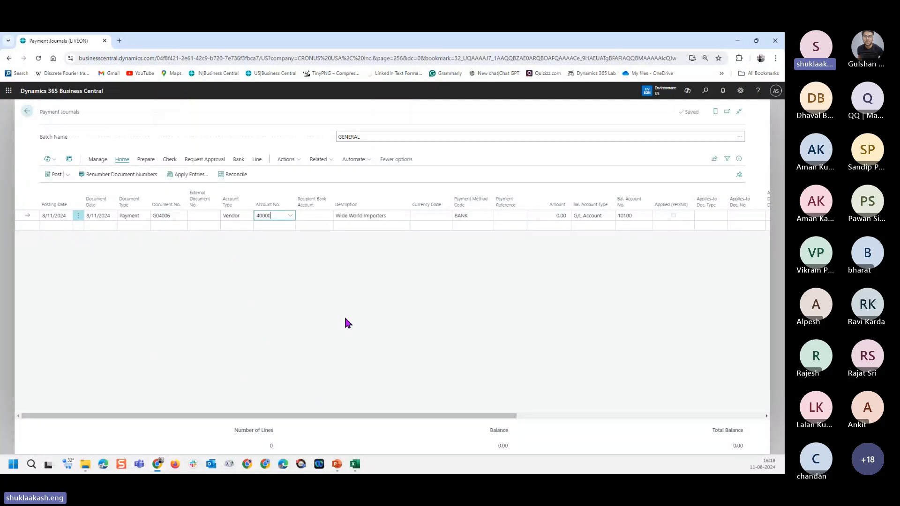
key("Return")
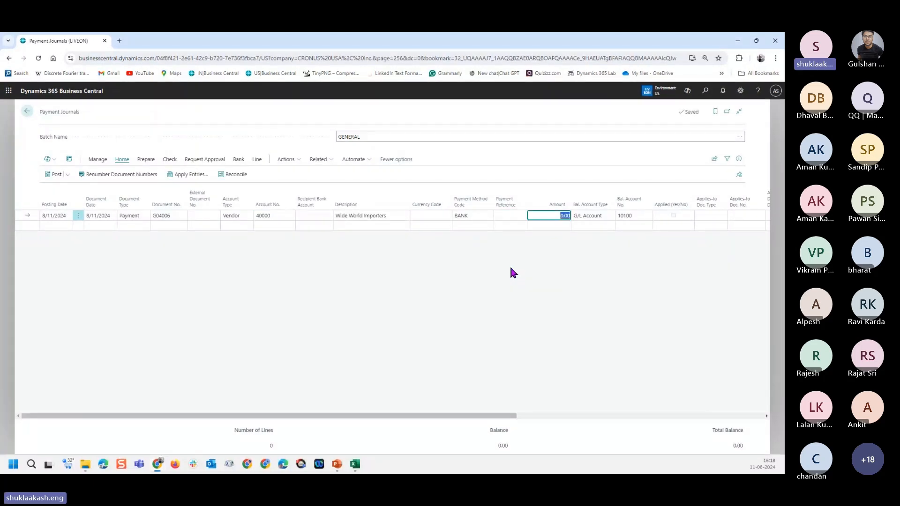
Set the payment amount to 15,000 and balance it against the SAVINGS bank account
type("15000")
key("Return")
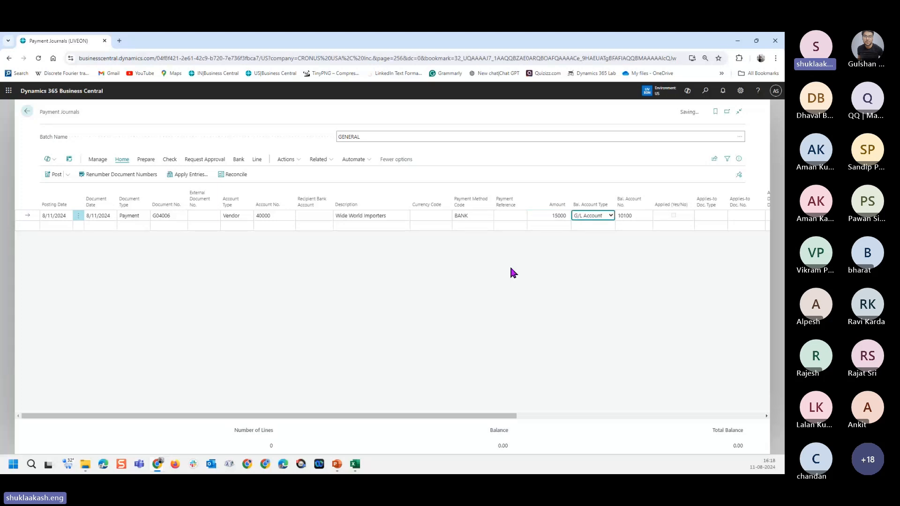
key("b")
key("Tab")
left_click(647, 216)
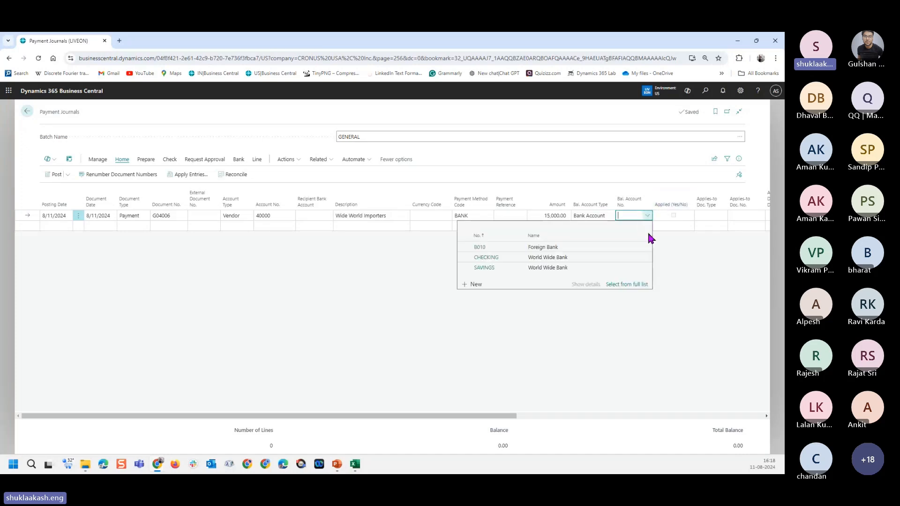
left_click(547, 268)
key("Tab")
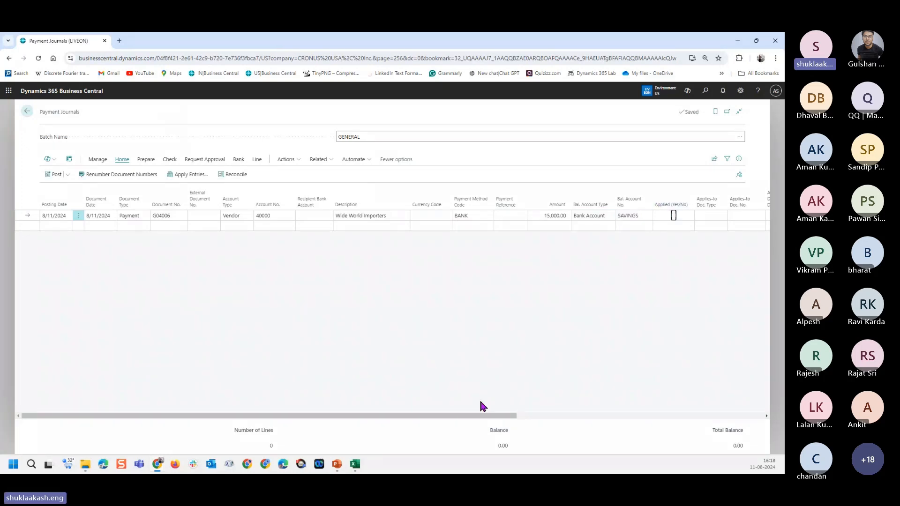
Look over the open Wide World Importers invoices the payment can be applied to, and leave without applying any
left_click_drag(450, 416, 350, 416)
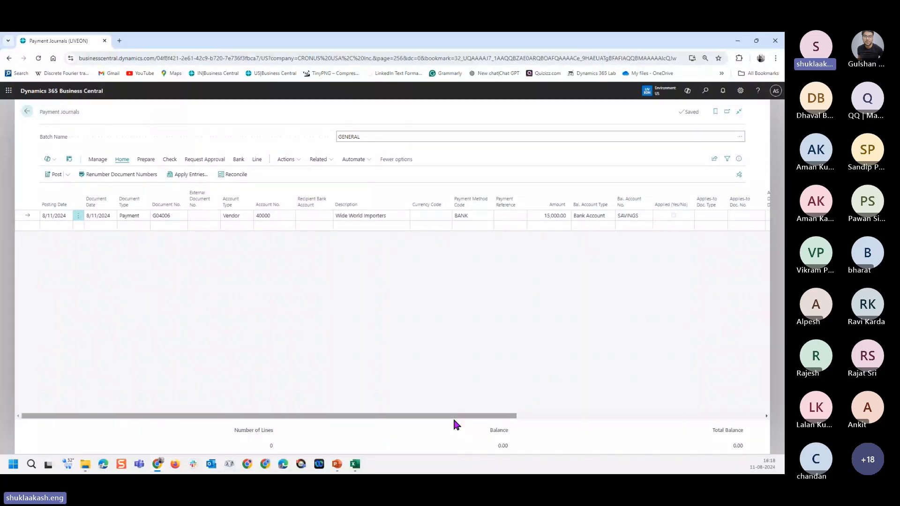
left_click_drag(452, 418, 545, 418)
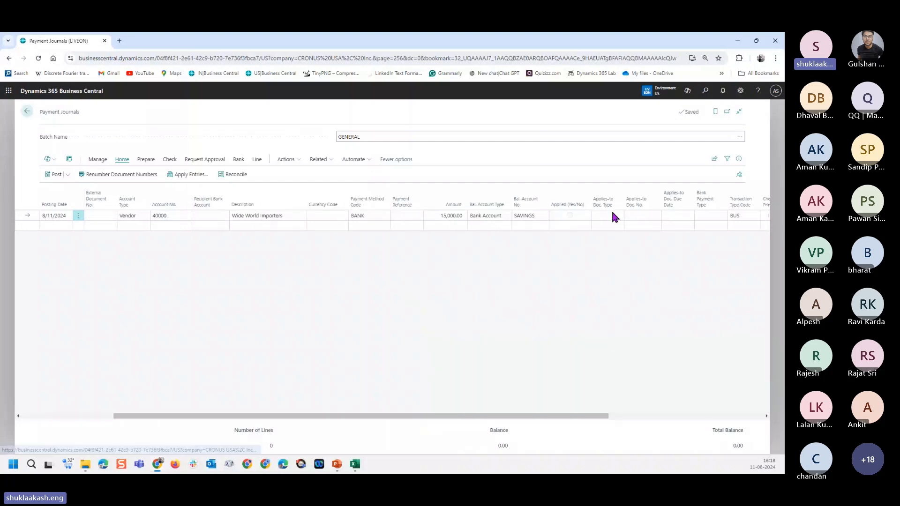
left_click(642, 216)
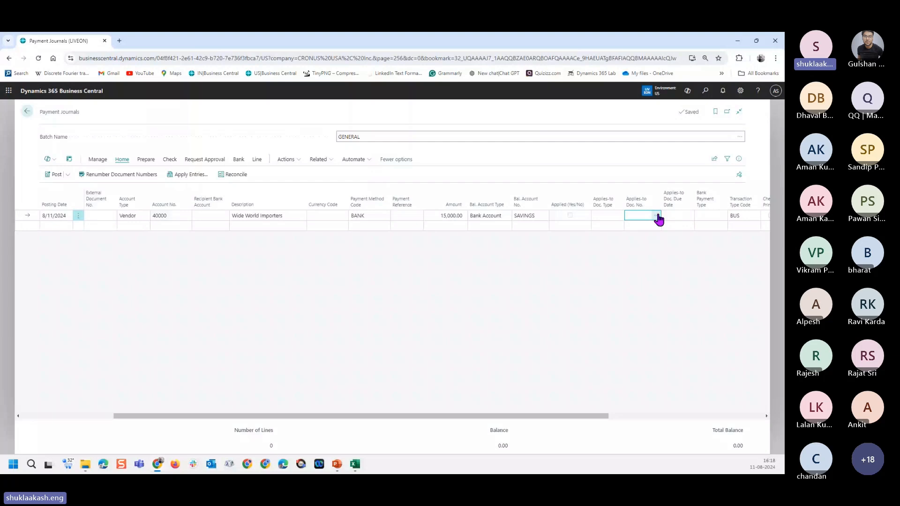
left_click(657, 216)
left_click(190, 317)
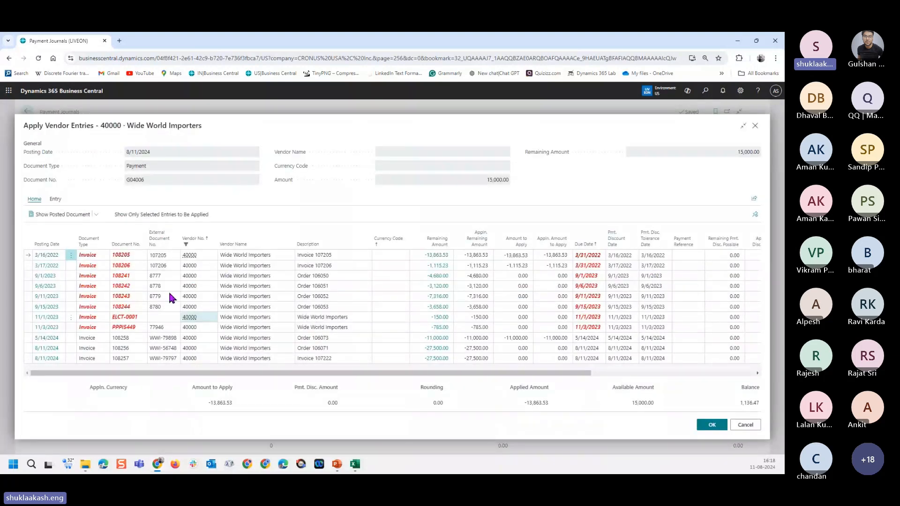
left_click(169, 296)
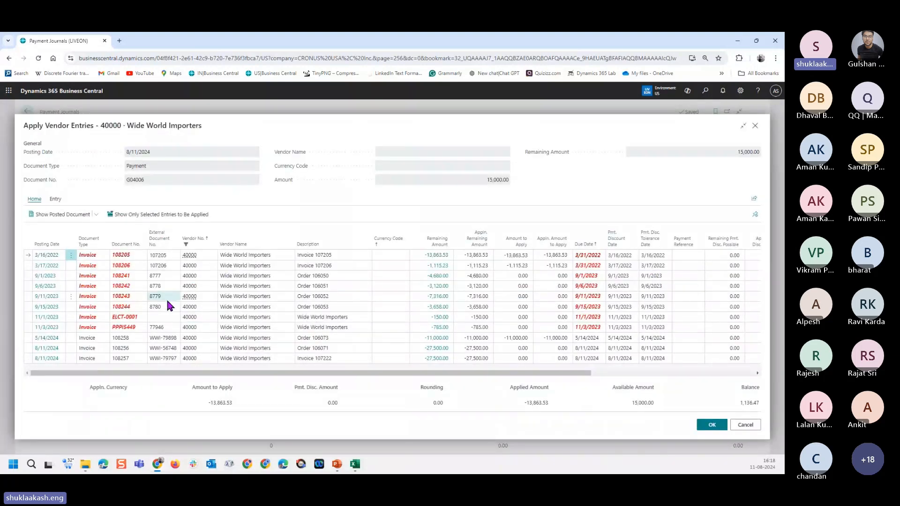
left_click(141, 338)
left_click(128, 306)
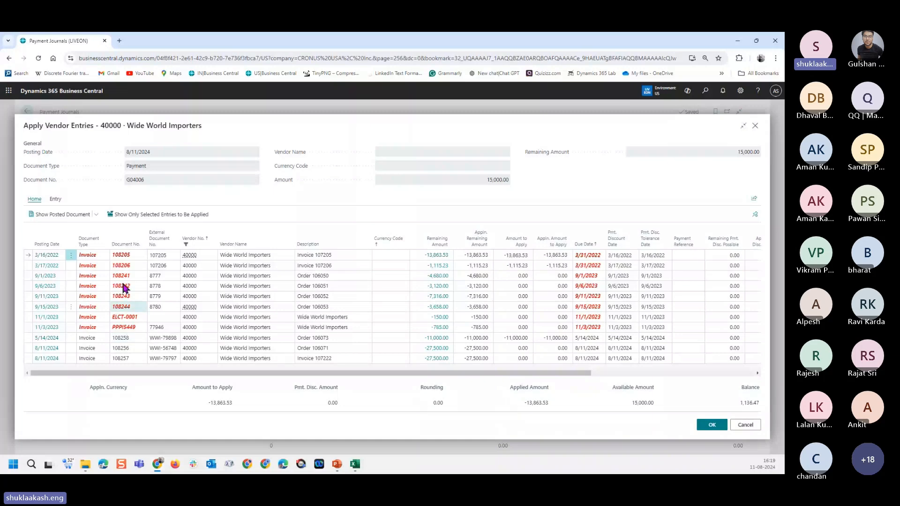
left_click(60, 256)
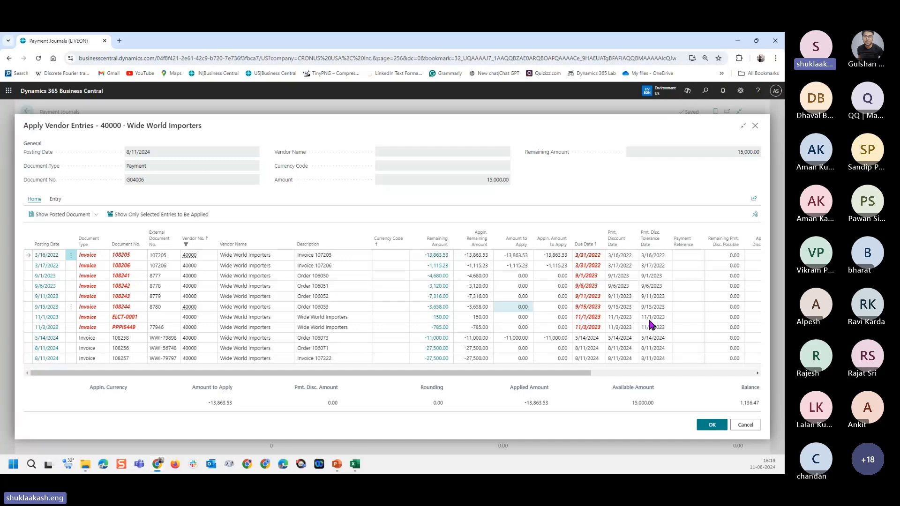
left_click(743, 425)
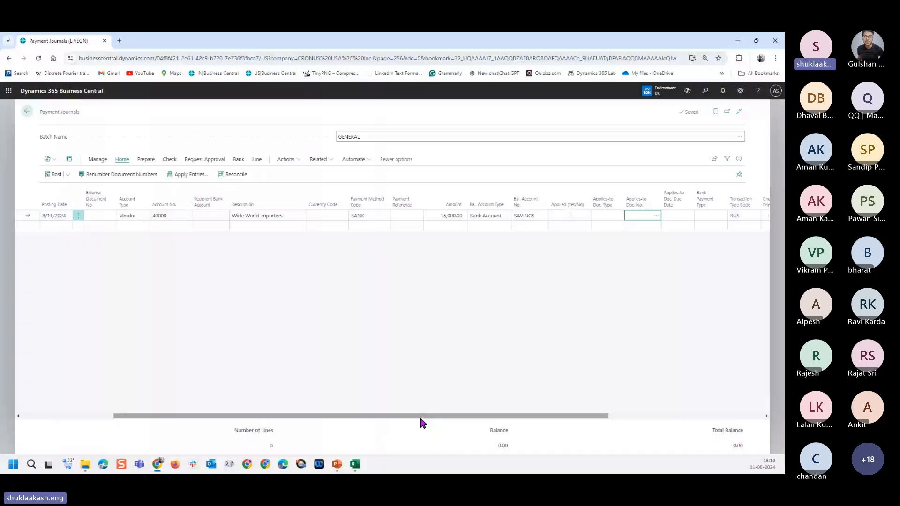
left_click_drag(421, 417, 326, 418)
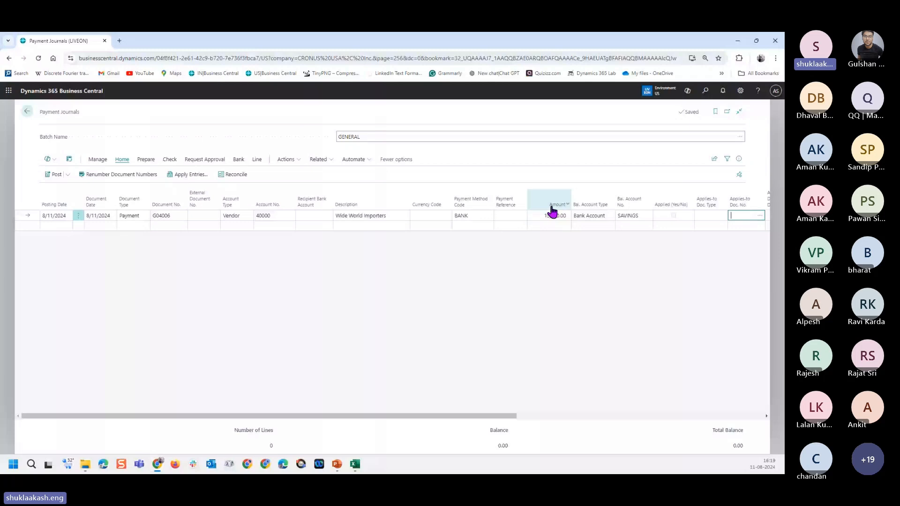
Clear the existing applies-to ID from the 5/14/2024 invoice and apply the payment to the 3/16/2022 and 3/17/2022 invoices
left_click(175, 175)
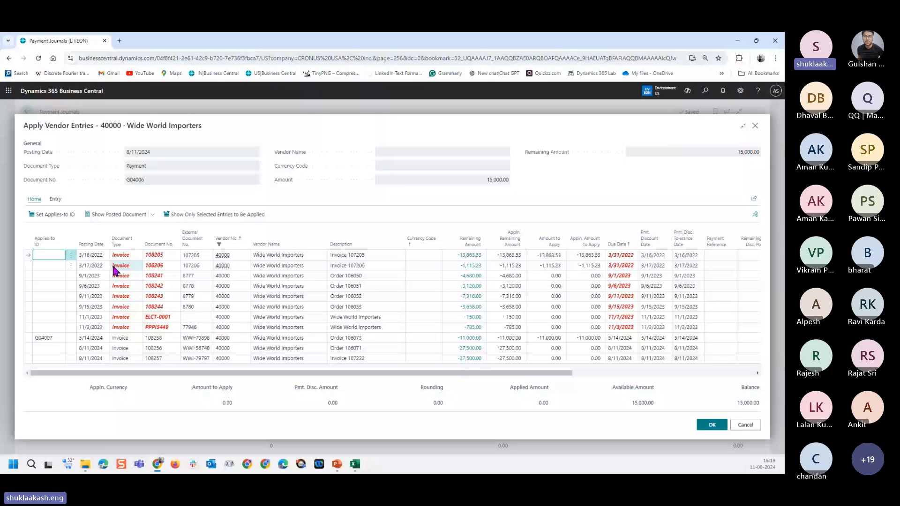
key("shift+F11")
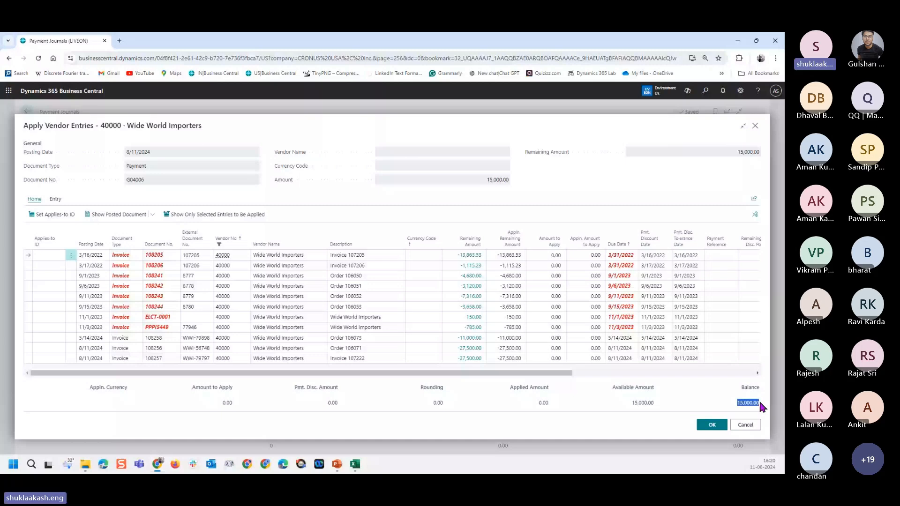
left_click(56, 215)
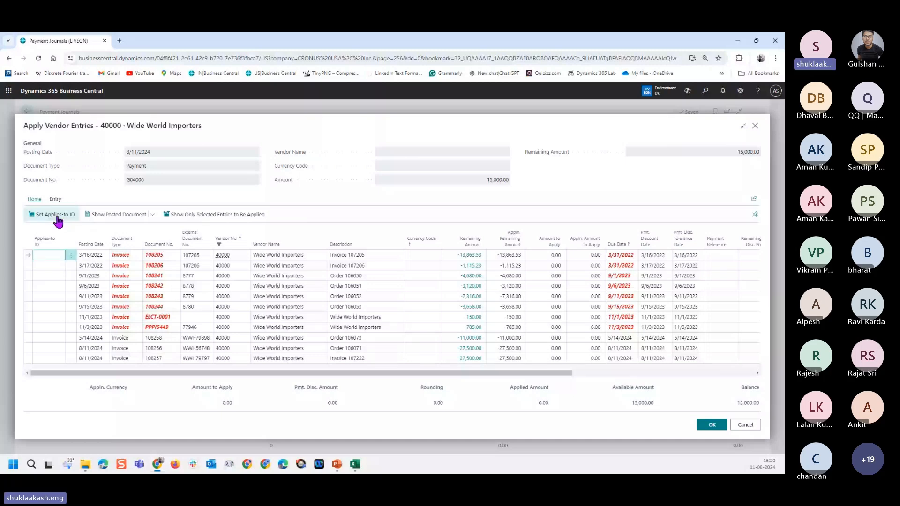
left_click(57, 218)
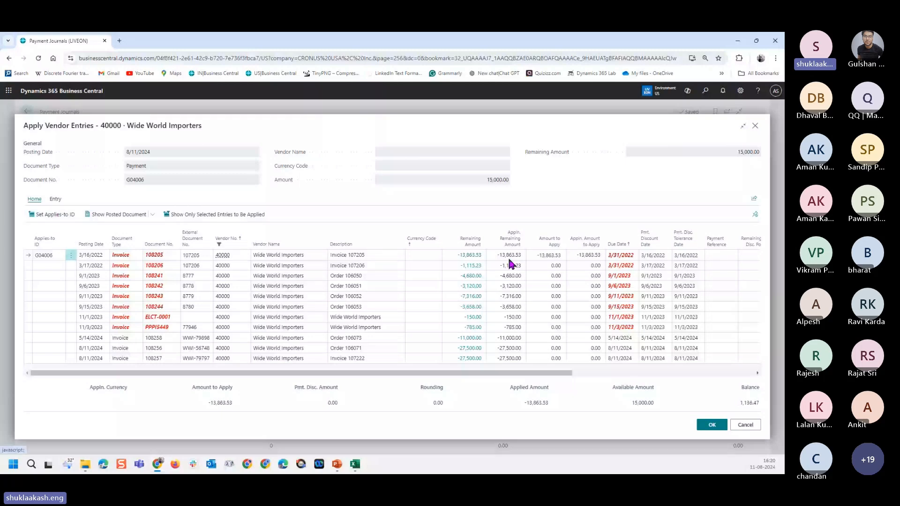
left_click(741, 404)
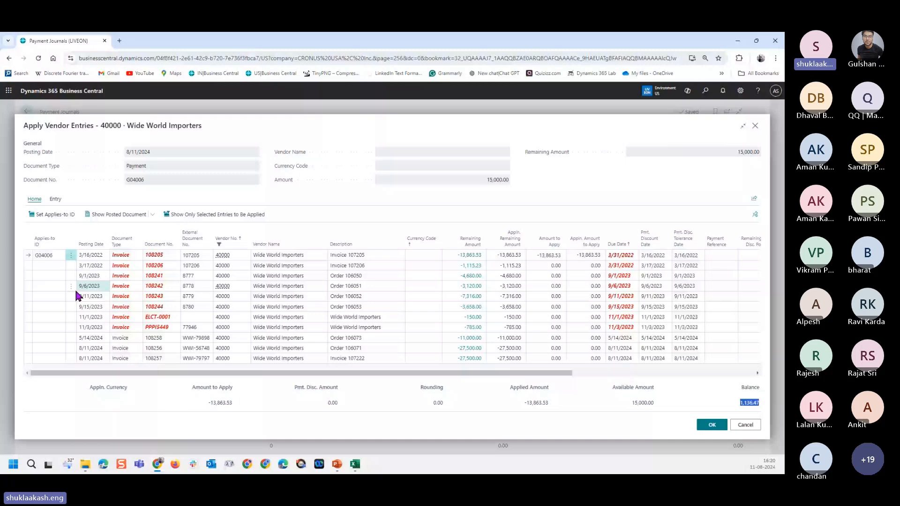
left_click(50, 266)
left_click(52, 215)
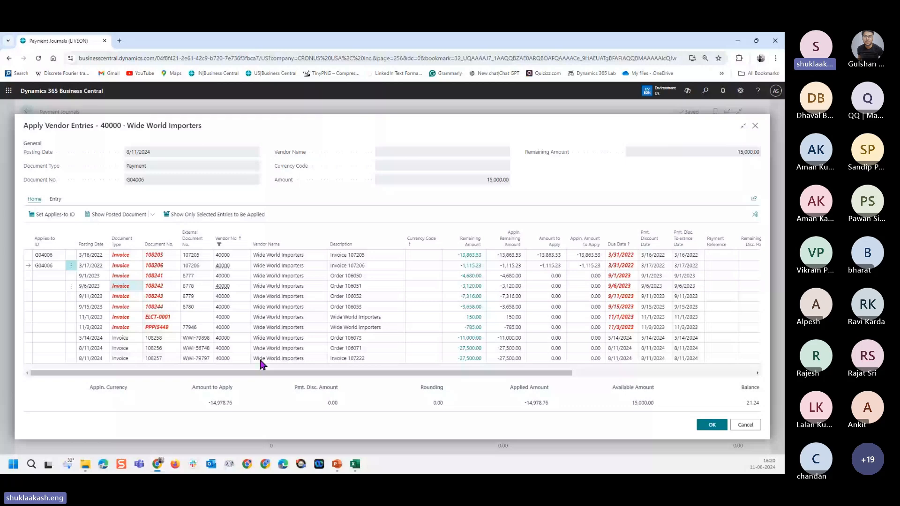
Set the payment's applies-to ID on the 9/1/2023 invoice as well
left_click(49, 275)
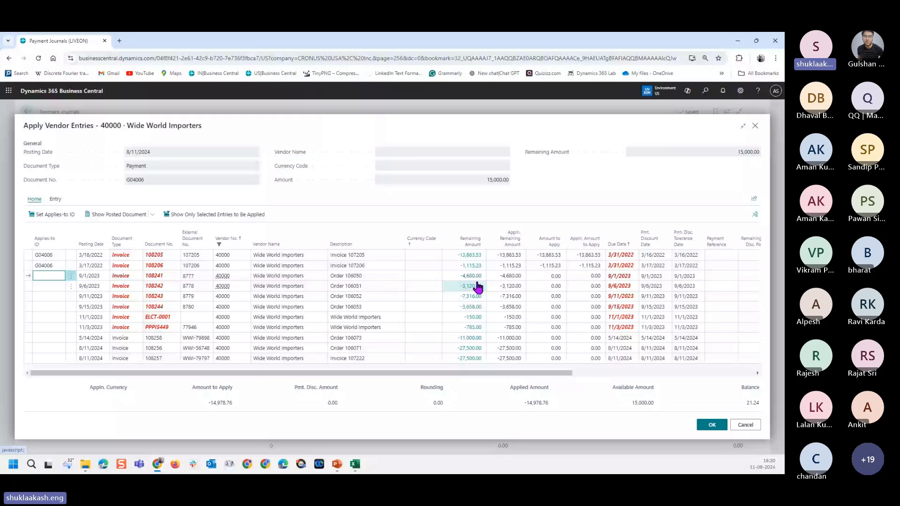
left_click(54, 214)
left_click_drag(738, 403, 760, 405)
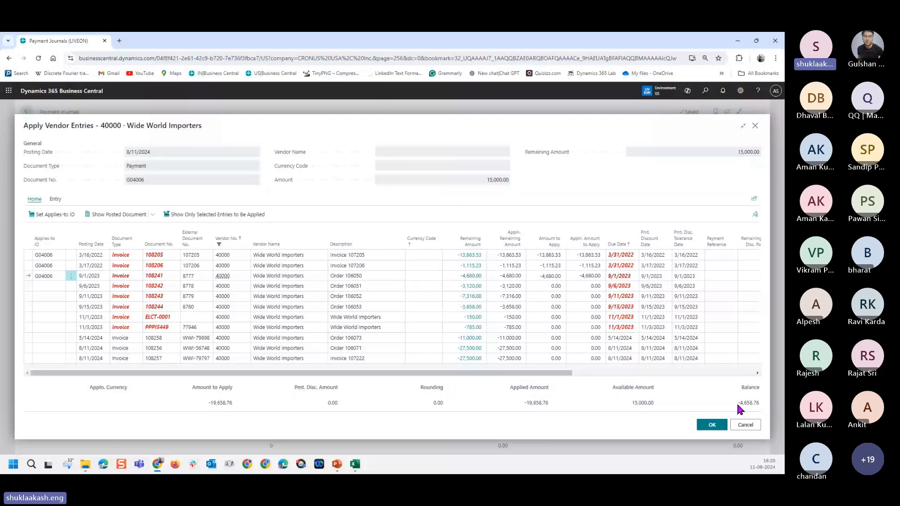
left_click(53, 215)
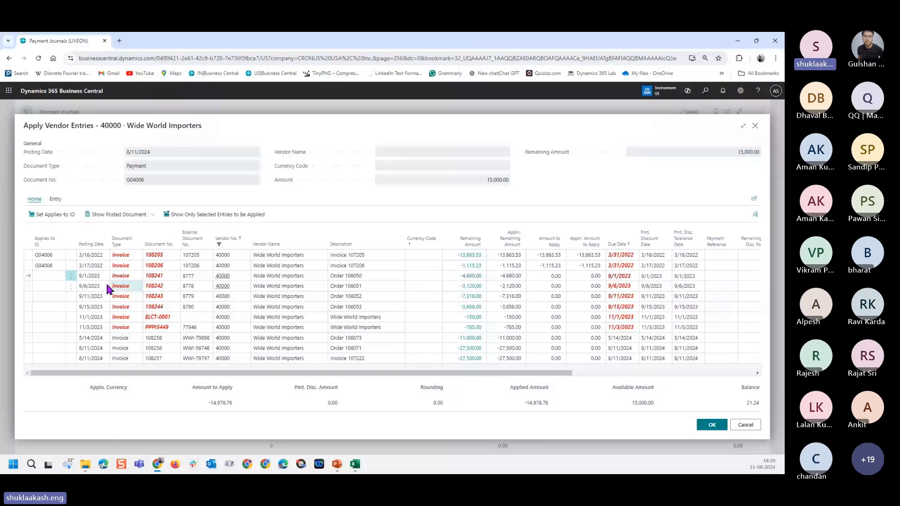
key("shift+F11")
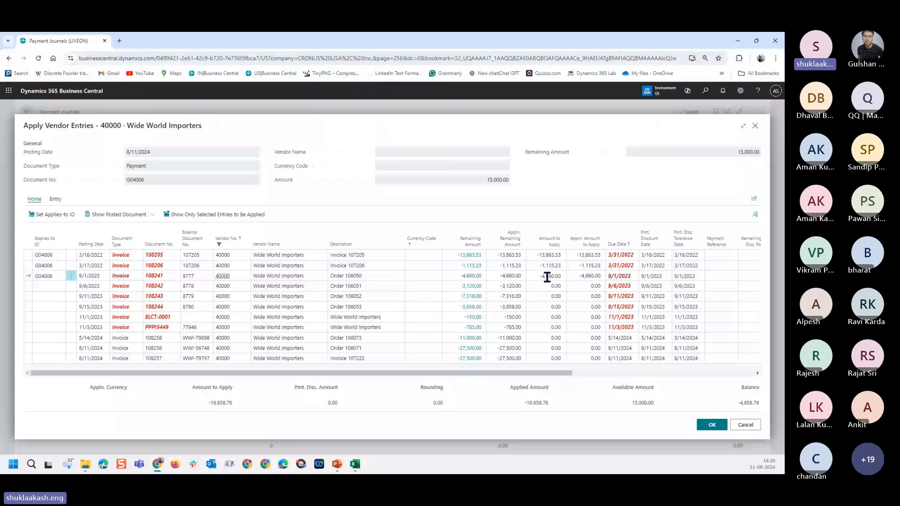
Set the amount to apply on the 9/1/2023 invoice to -21.24 and accept the vendor entry application
left_click(547, 277)
type("-221.2")
key("BackSpace")
key("BackSpace")
key("BackSpace")
key("BackSpace")
type("1.24")
key("Tab")
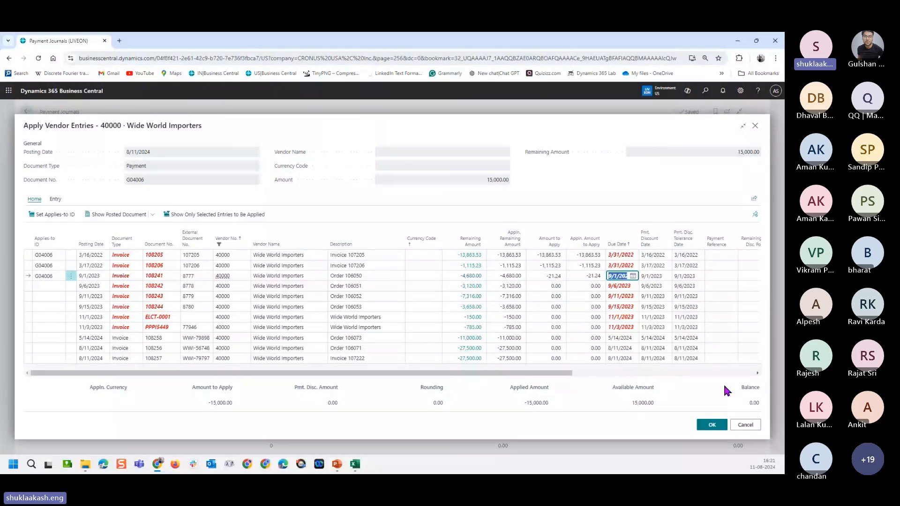
left_click(752, 403)
double_click(546, 403)
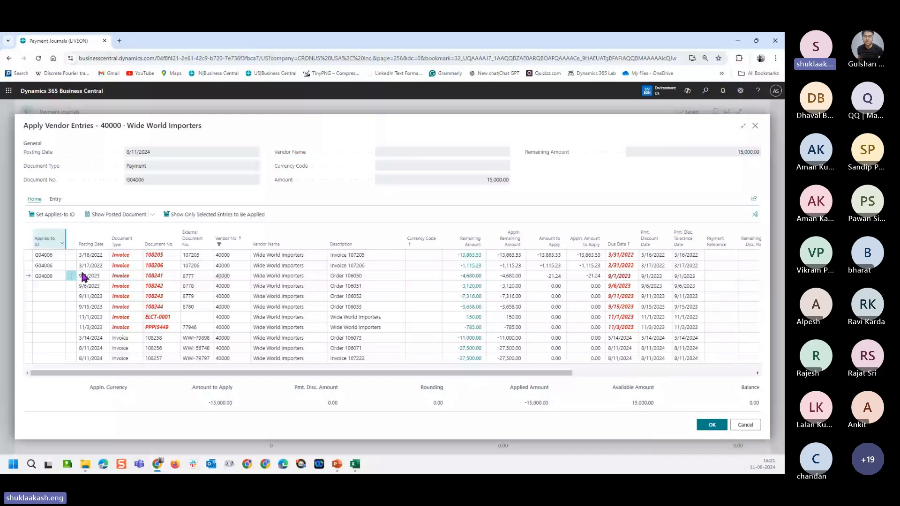
left_click(712, 426)
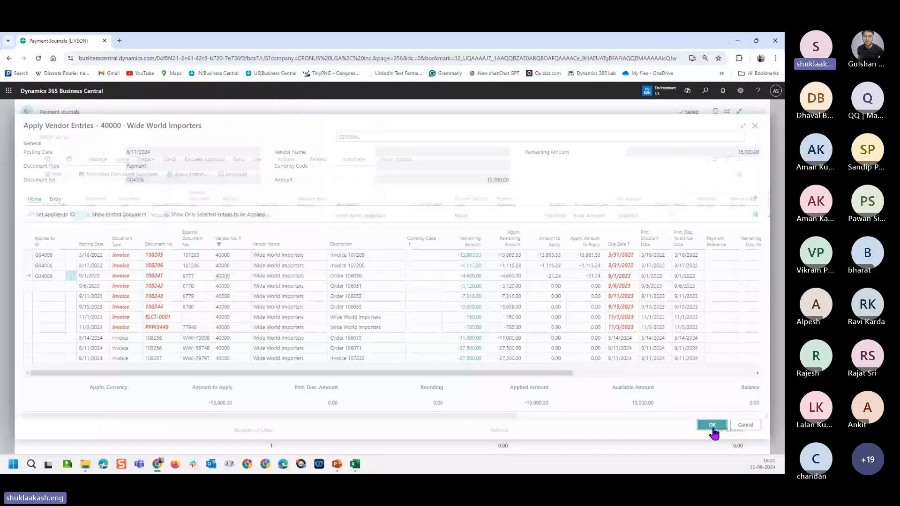
Preview the payment's posting, review its detailed vendor ledger entries and G/L entries, and return to the payment journal
left_click(68, 174)
left_click(72, 200)
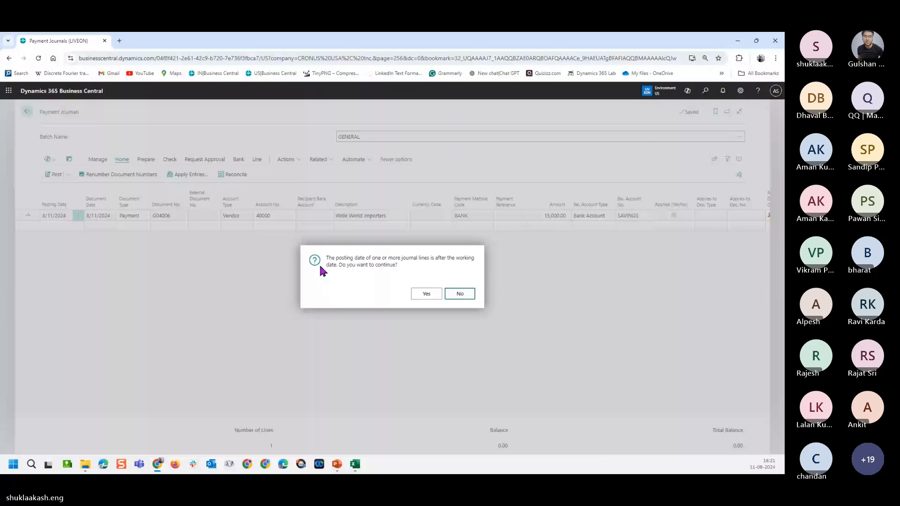
left_click(427, 294)
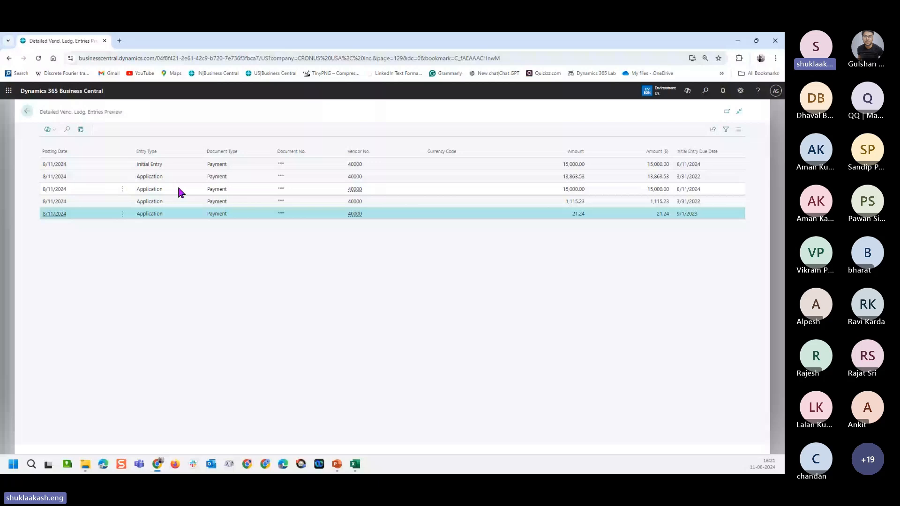
key("Escape")
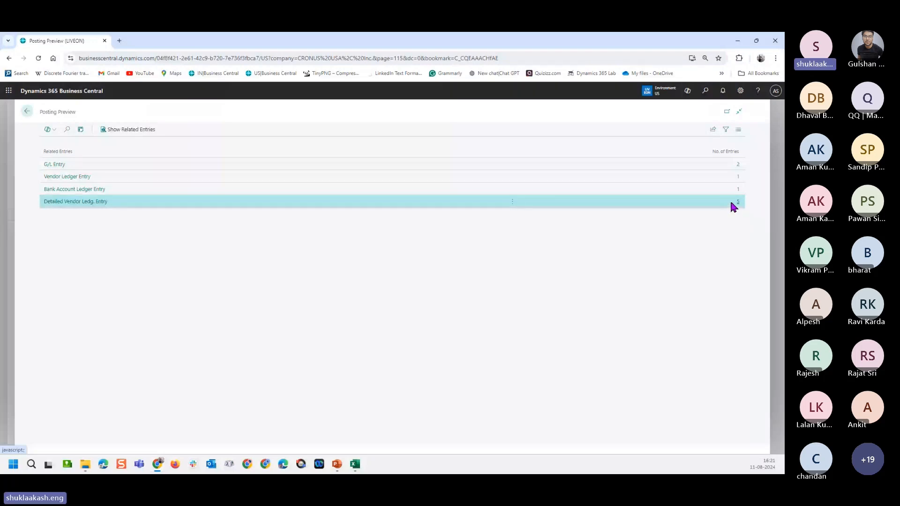
left_click(738, 165)
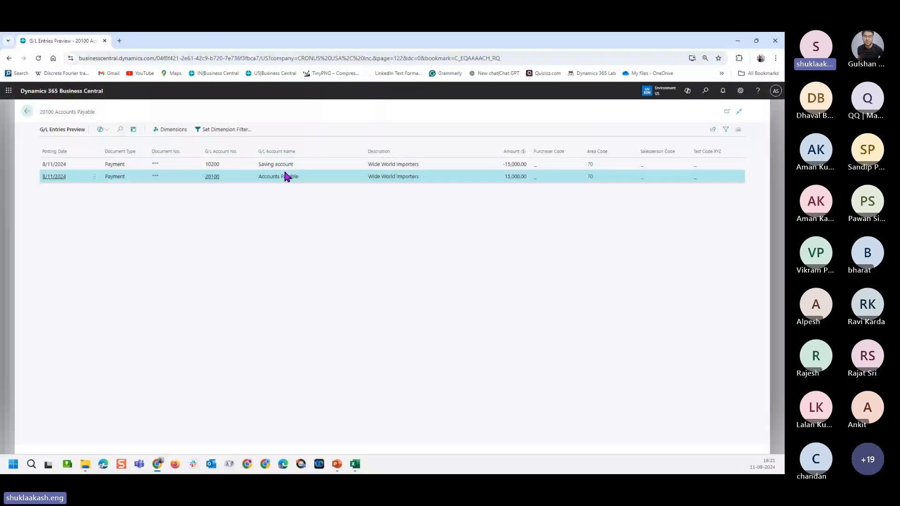
key("Up")
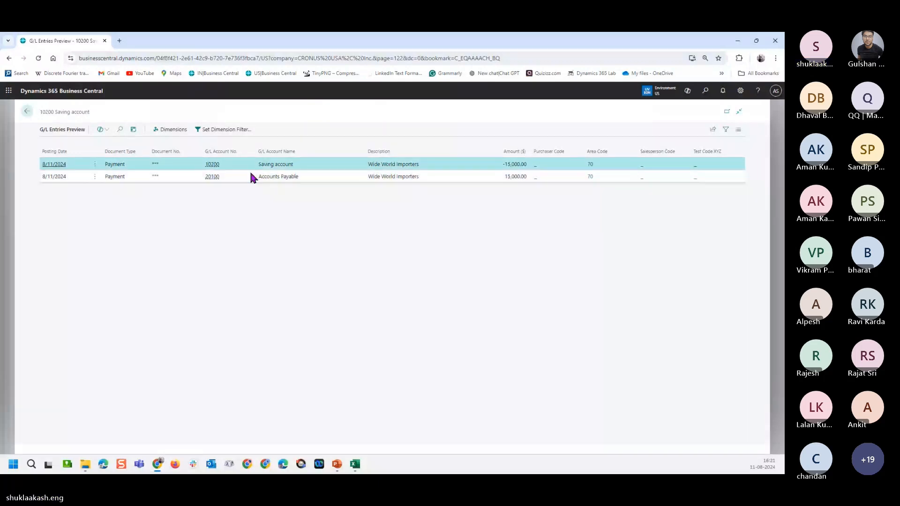
left_click(26, 113)
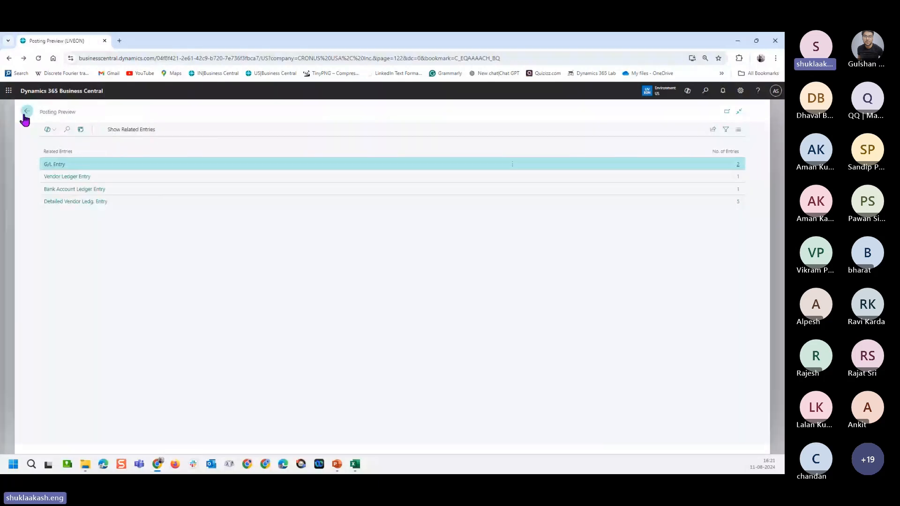
left_click(26, 114)
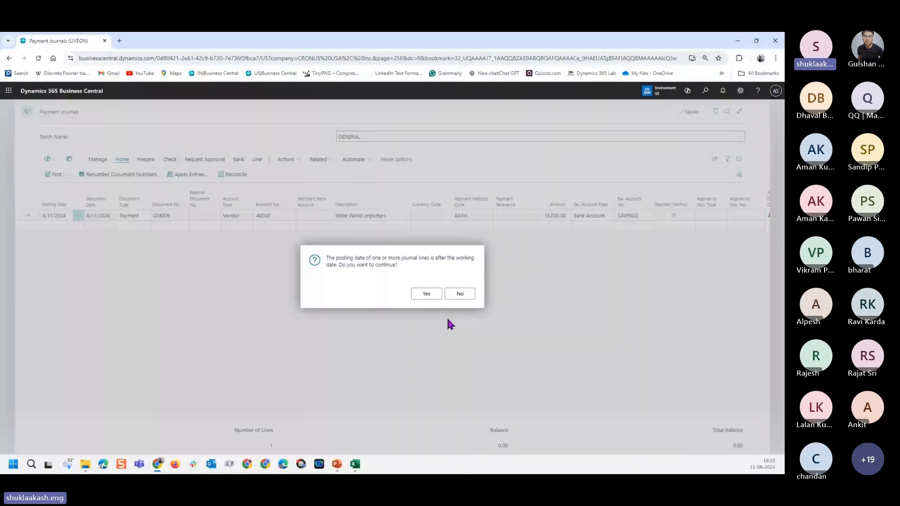
Post the payment journal line, accepting its posting date, and switch to the Procure to Pay slide in the PowerPoint slide show
left_click_drag(332, 258, 422, 257)
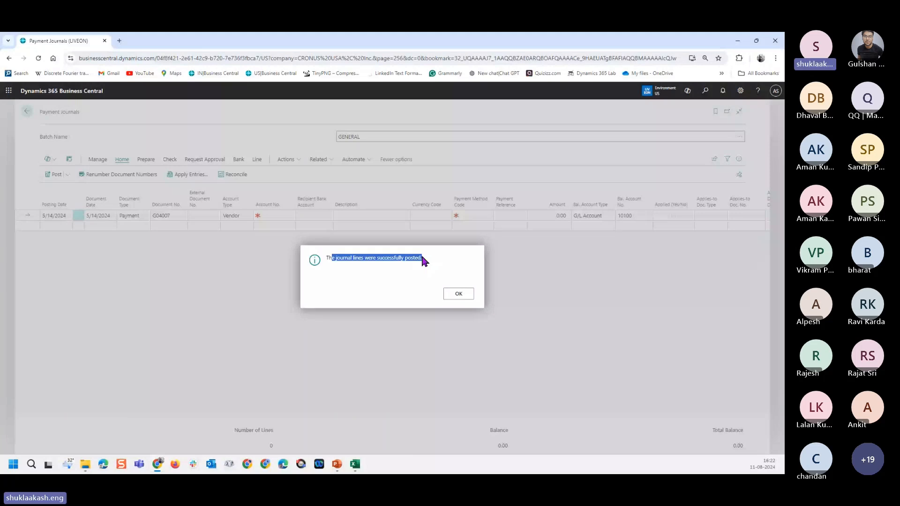
left_click(458, 294)
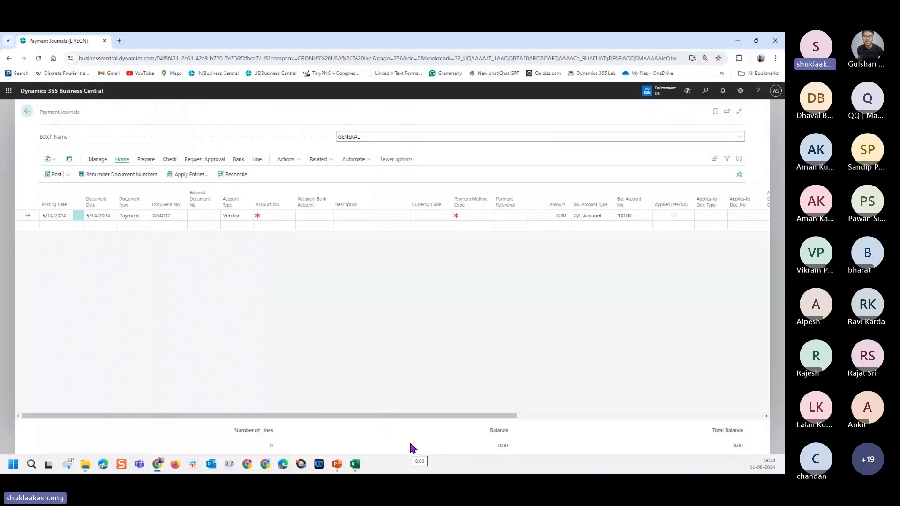
mouse_move(352, 469)
left_click(350, 424)
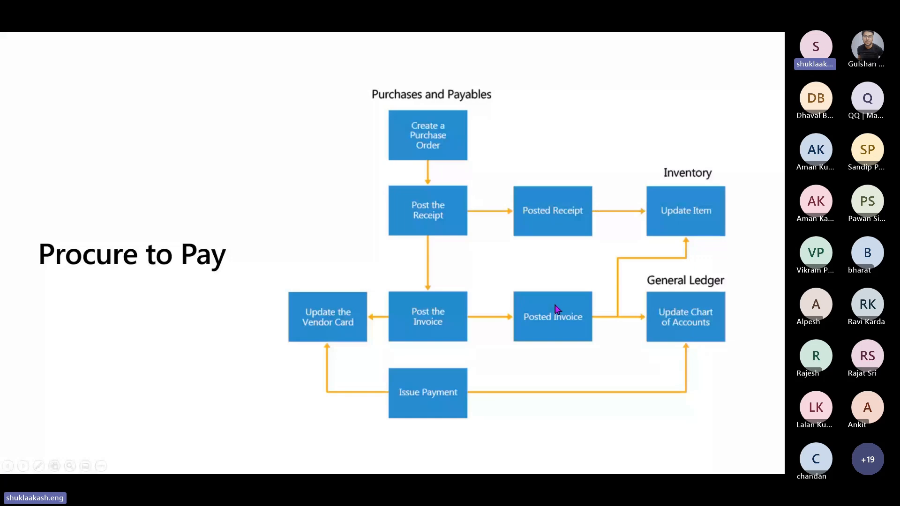
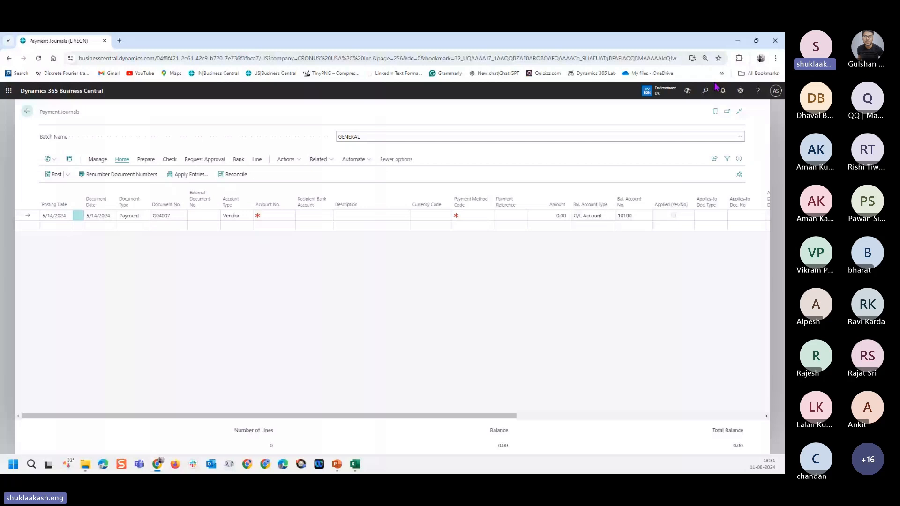
Search the Business Central pages for "purc & pay"
left_click(706, 90)
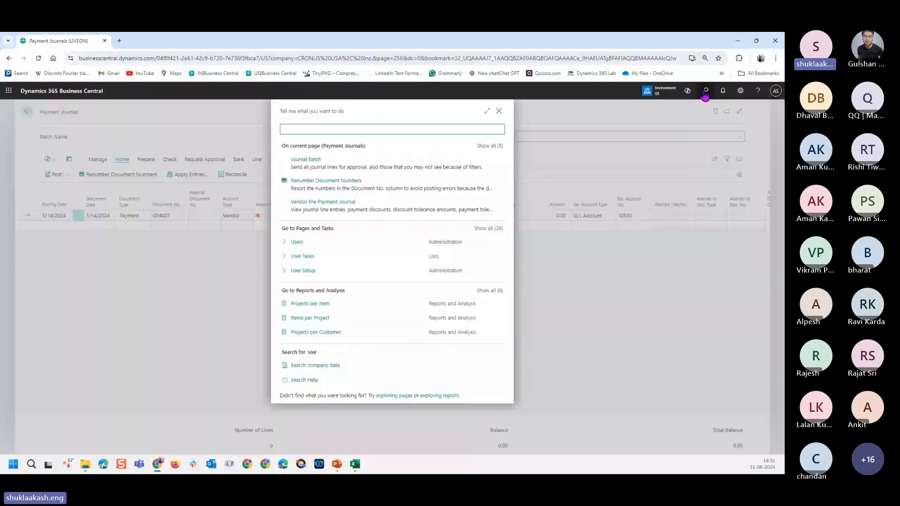
type("purc & pay")
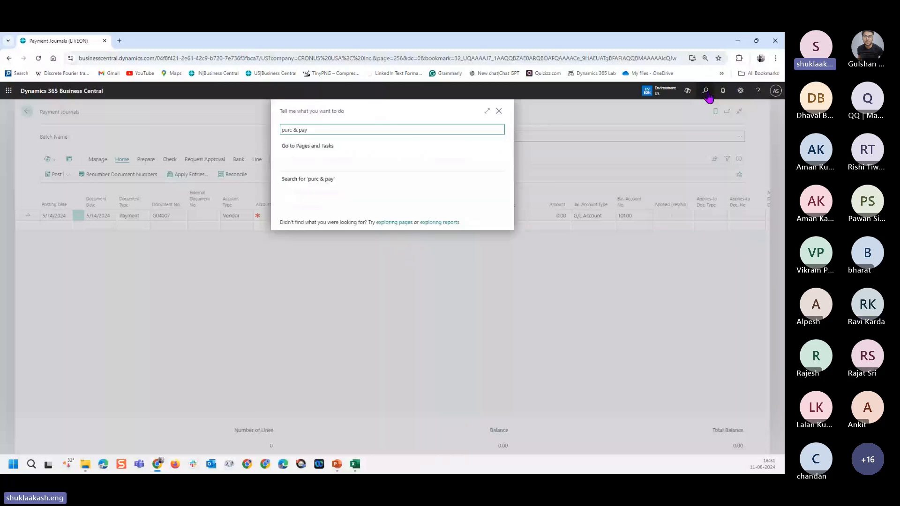
key("Return")
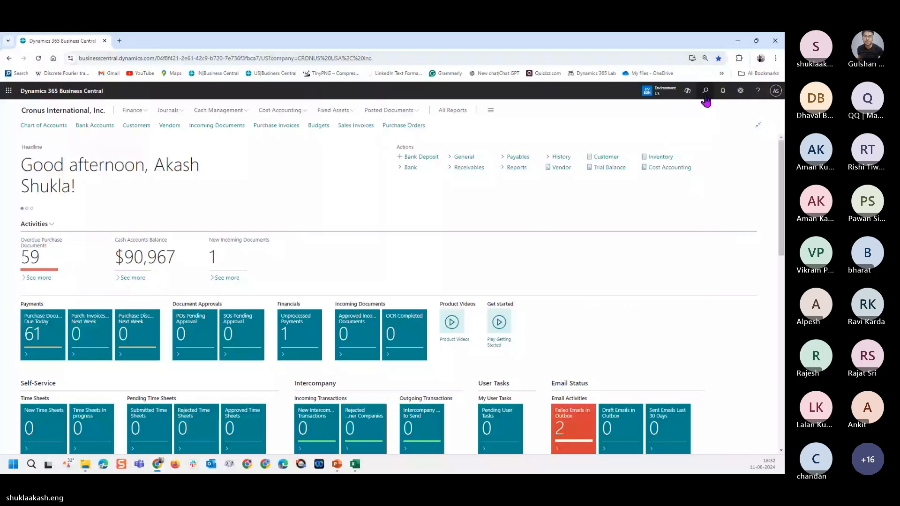
Search for "purch ord" and open the Purchase Orders list
left_click(705, 96)
type("purc")
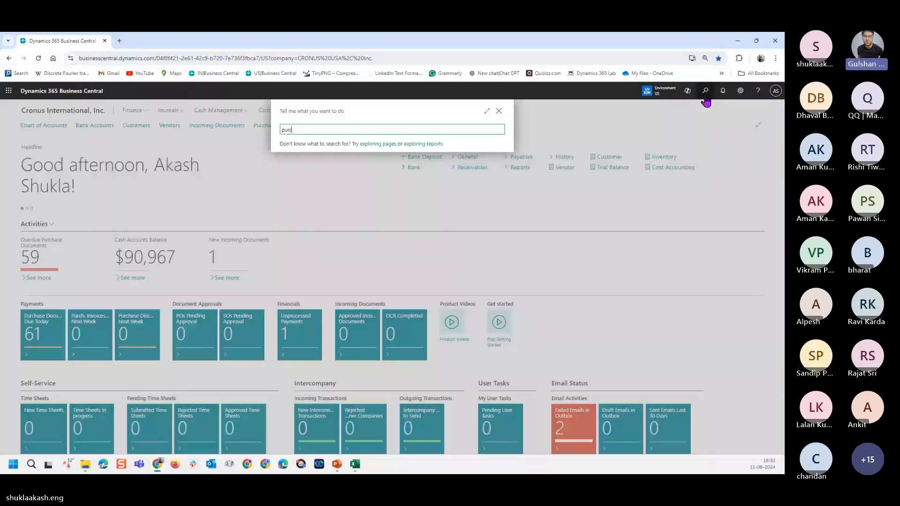
type("h ord")
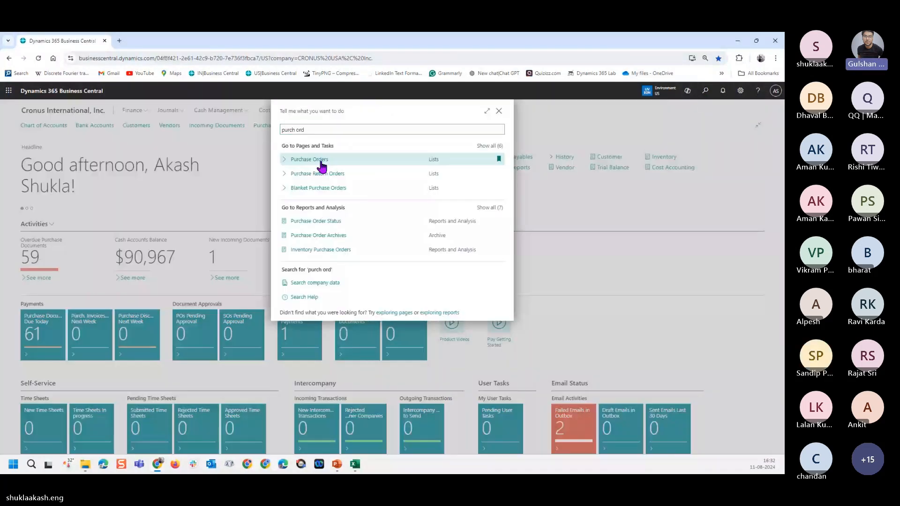
left_click(321, 165)
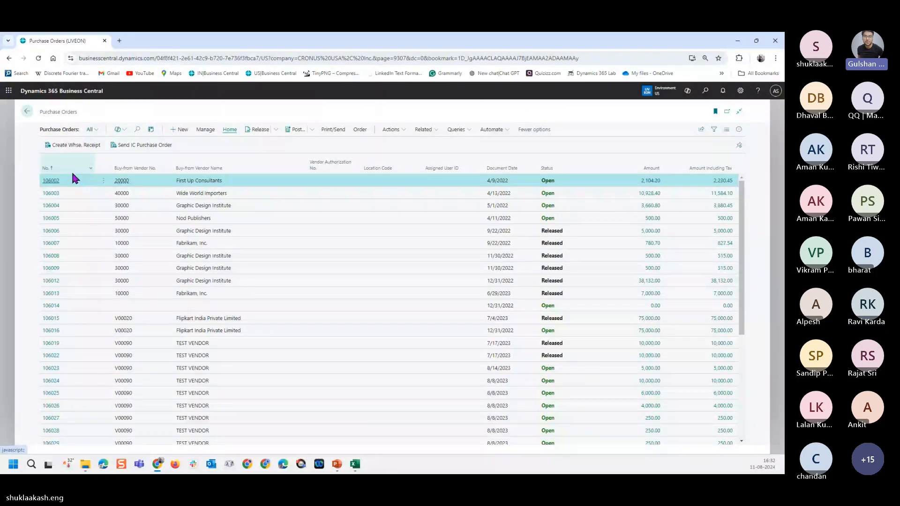
Find the released Wide World Importers purchase order dated 5/14/2024 by its order number and open it
left_click(137, 129)
type("106272")
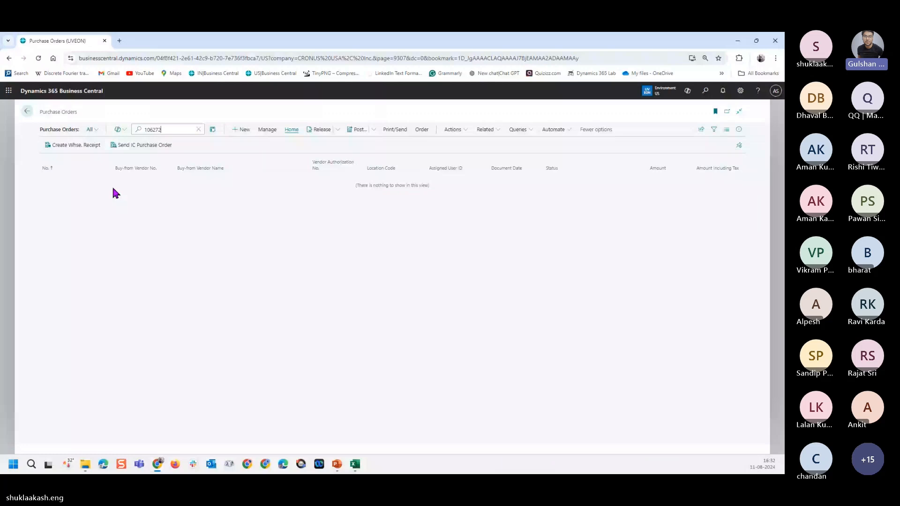
key("BackSpace")
key("BackSpace")
key("BackSpace")
type("073")
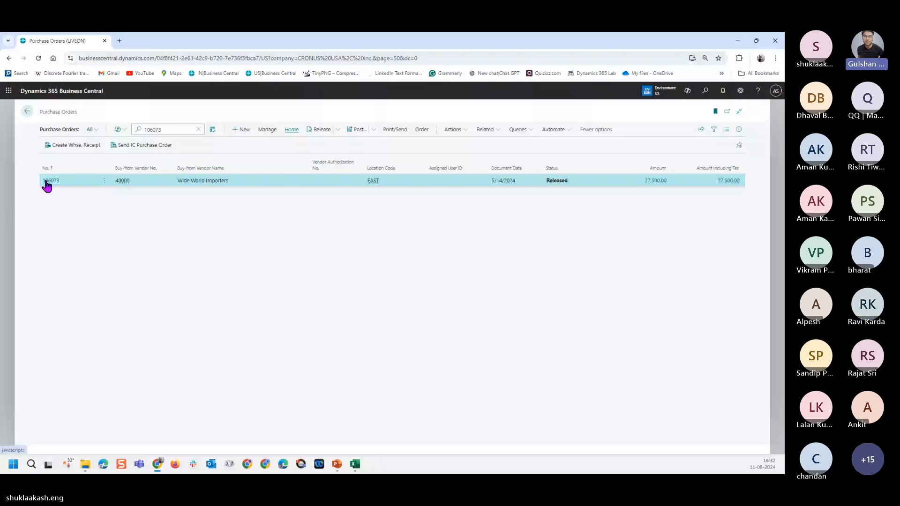
left_click(47, 183)
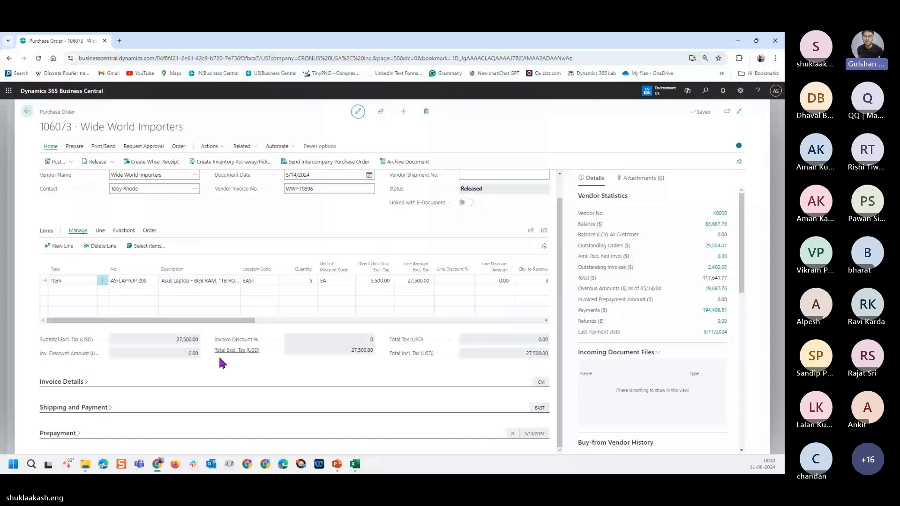
Look over the type options available for a new line on the purchase order, and leave without adding a line
scroll(219, 356, "up", 1)
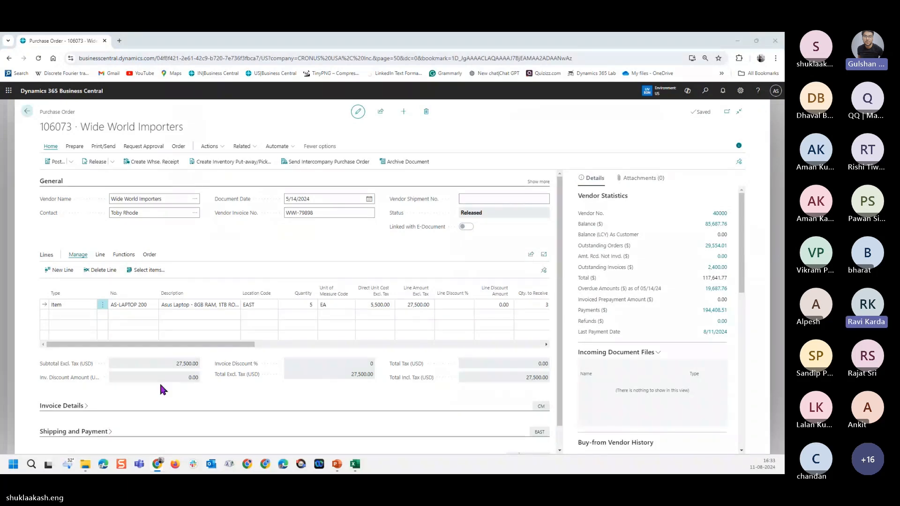
left_click(81, 314)
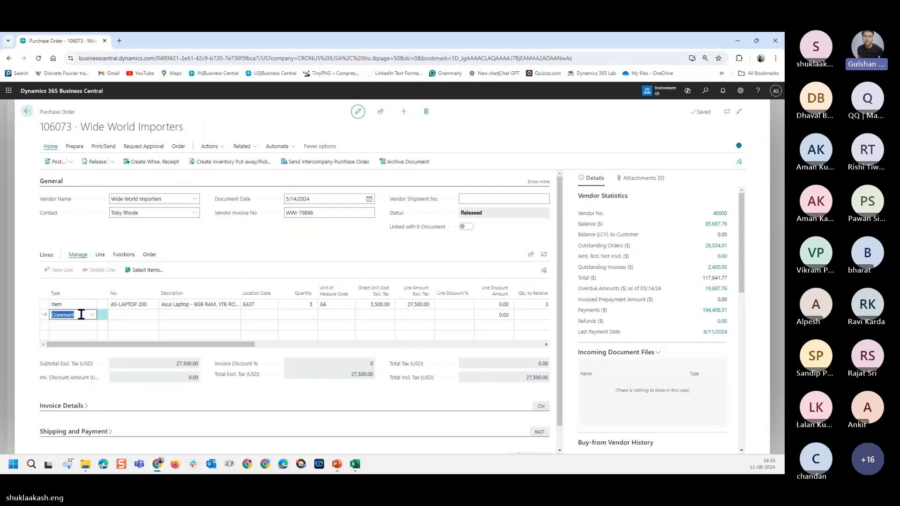
left_click(92, 315)
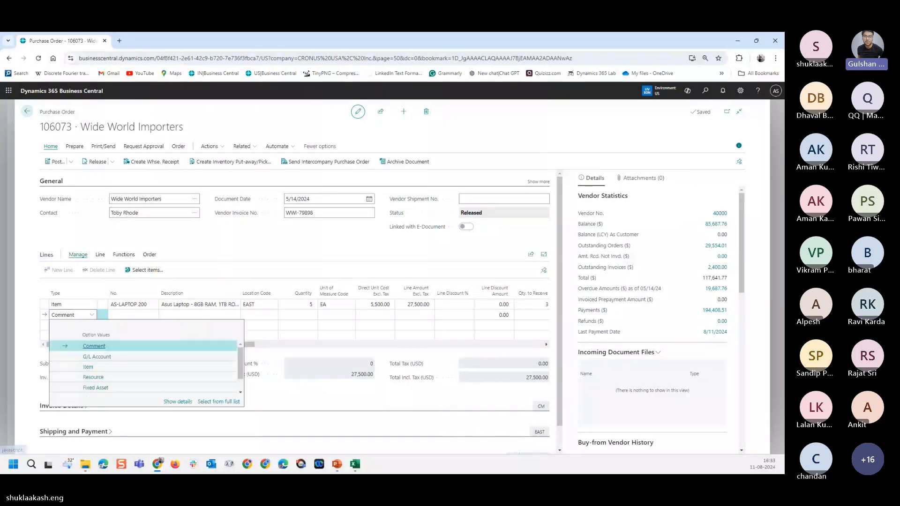
left_click(198, 247)
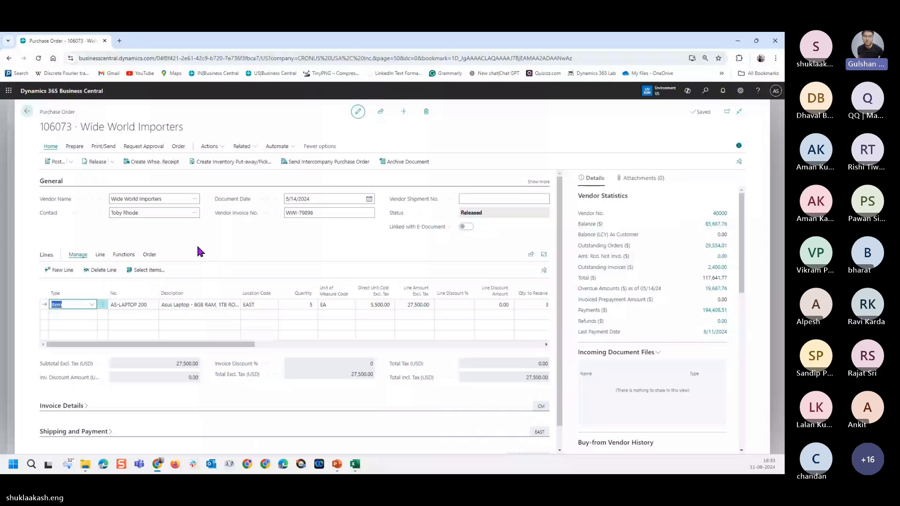
left_click(198, 247)
left_click(68, 305)
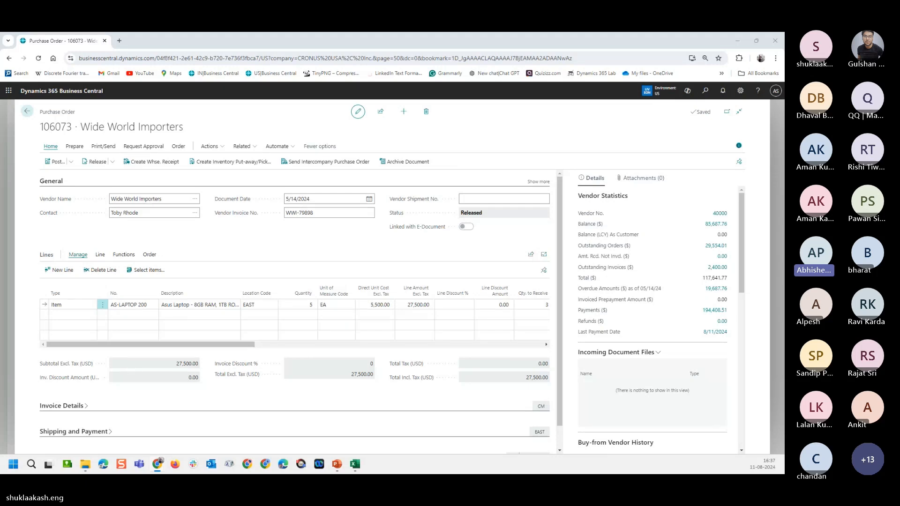
Switch to the PowerPoint slide show with the closing question slide
mouse_move(337, 464)
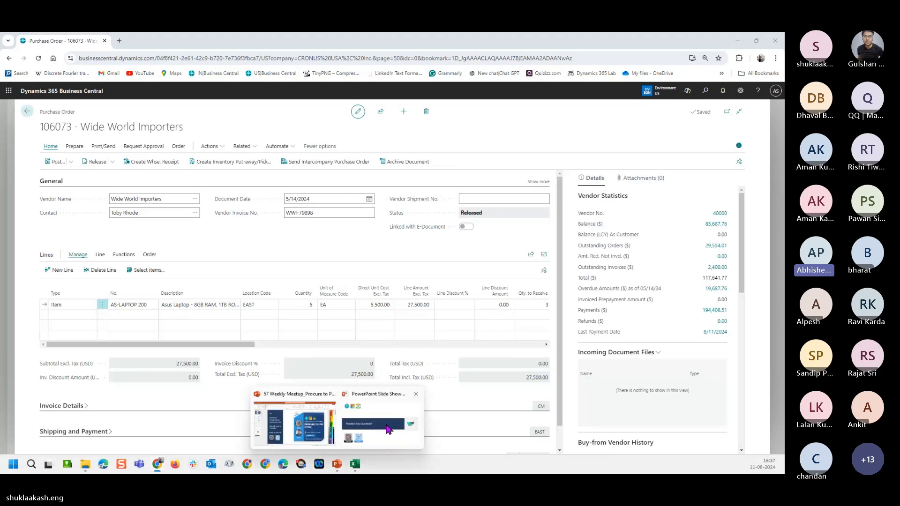
left_click(388, 429)
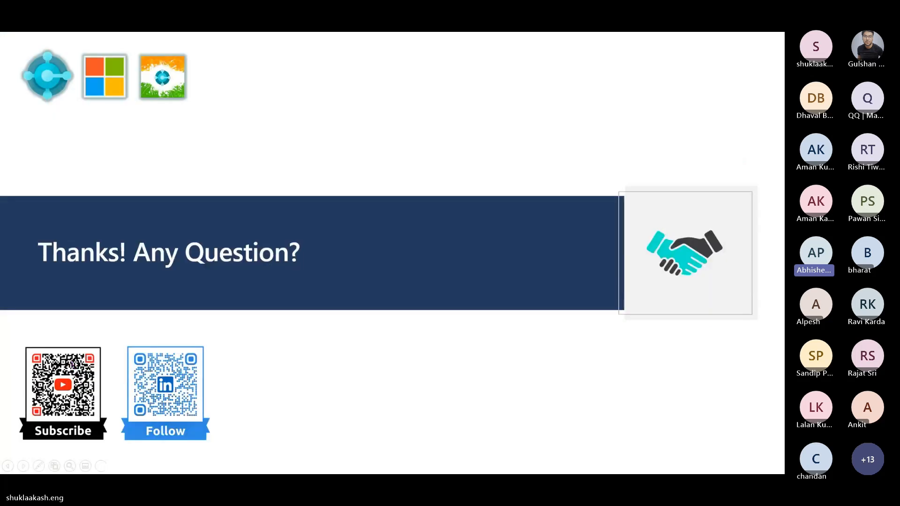